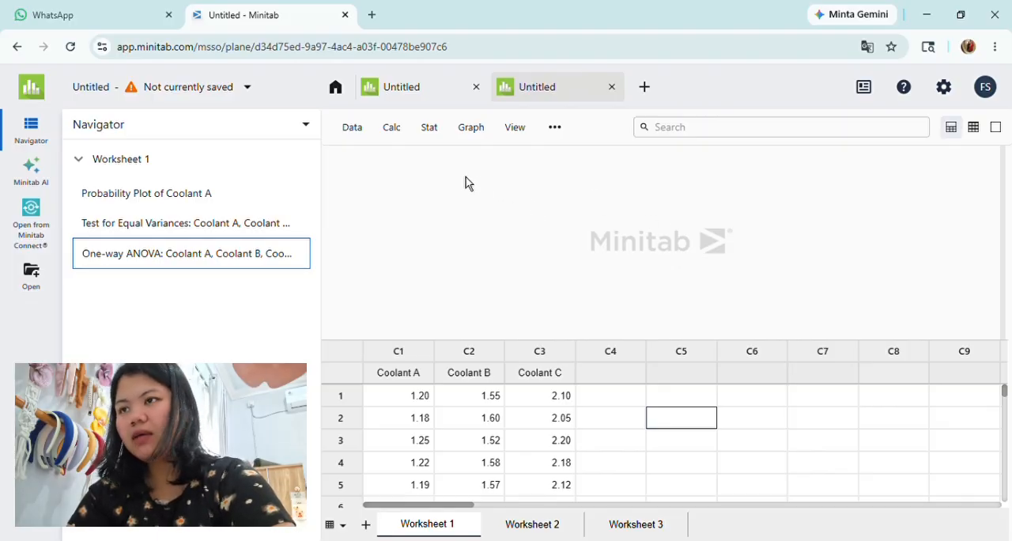
Step: Run an Anderson-Darling normality test on Coolant A with no percentile lines, and close its probability plot after reviewing it
left_click(429, 130)
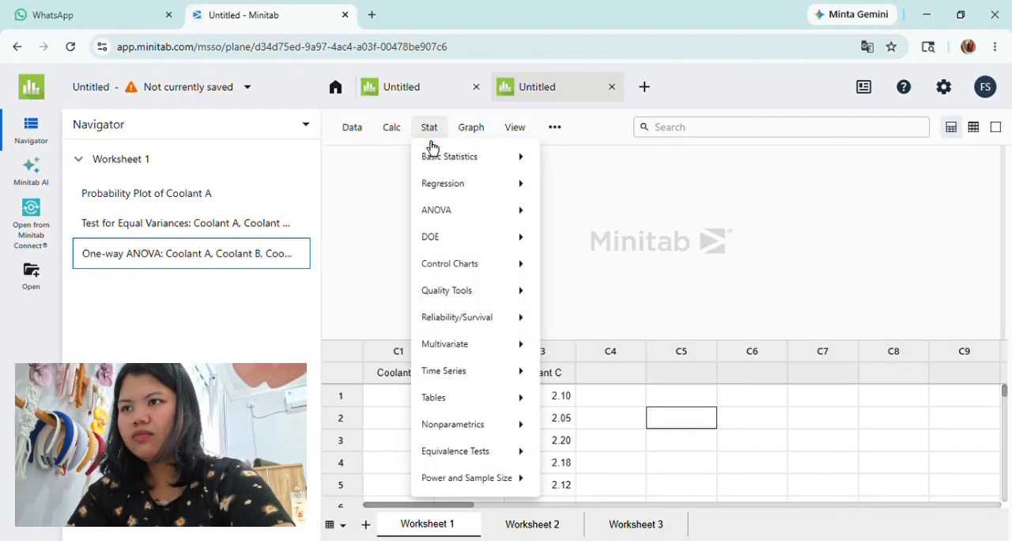
mouse_move(447, 163)
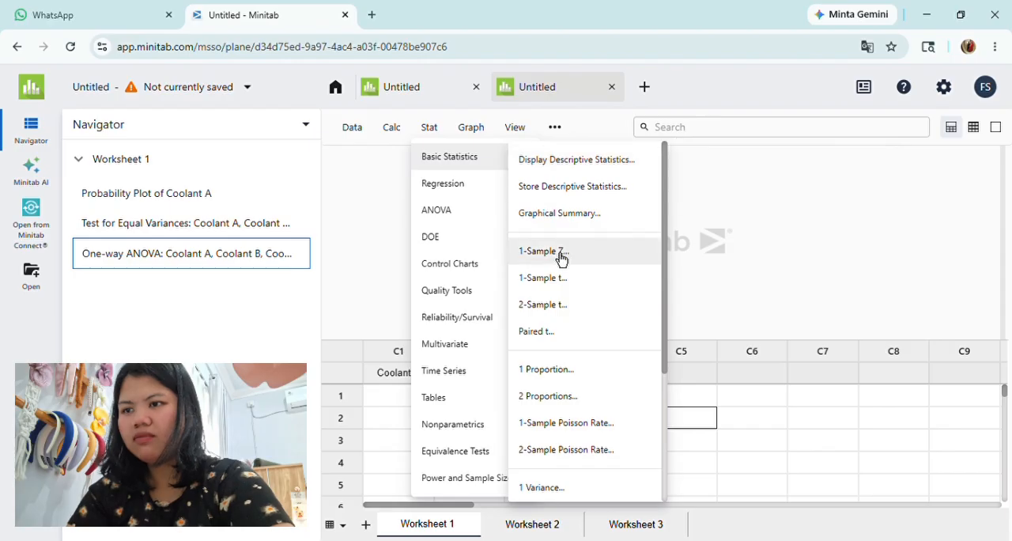
scroll(560, 260, "down", 3)
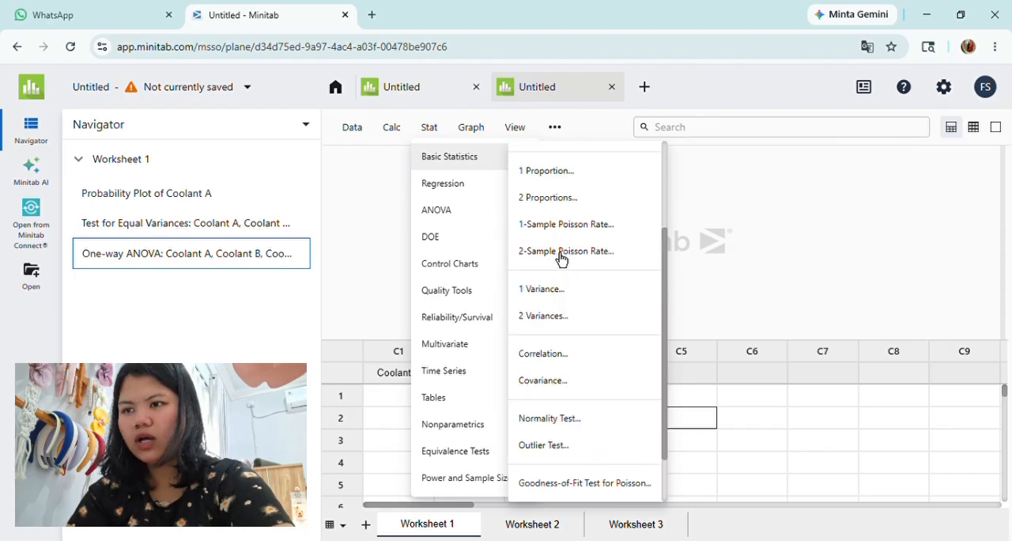
left_click(548, 420)
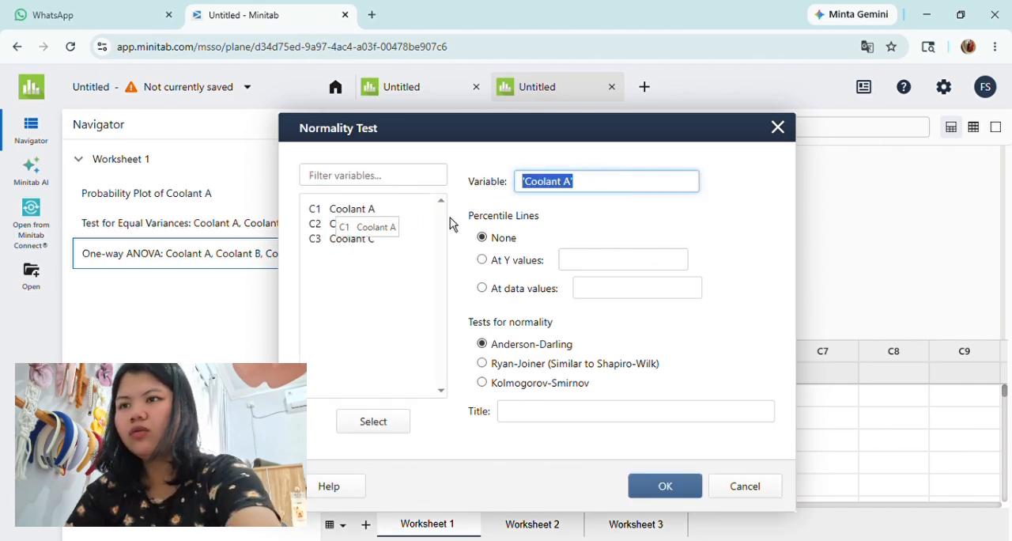
key("Delete")
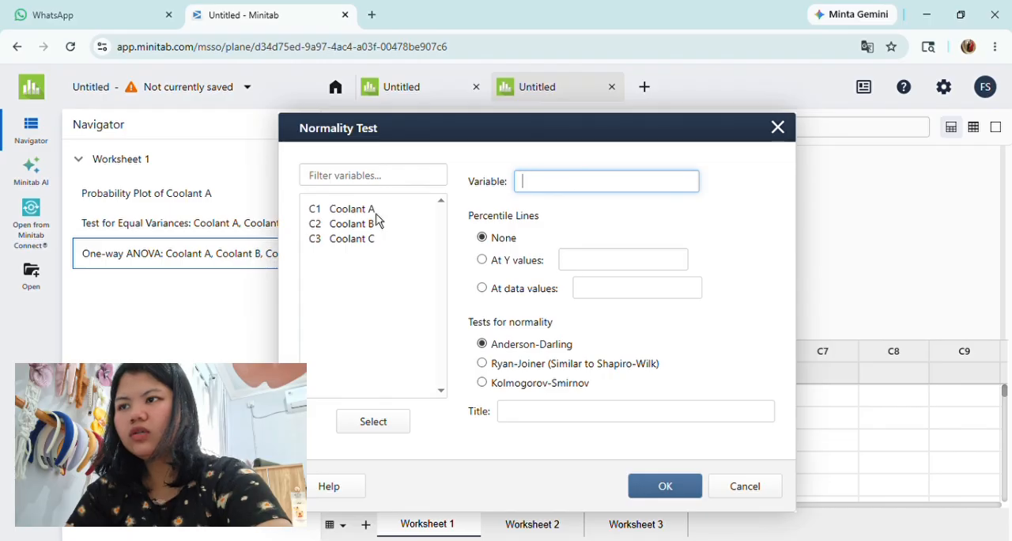
double_click(376, 214)
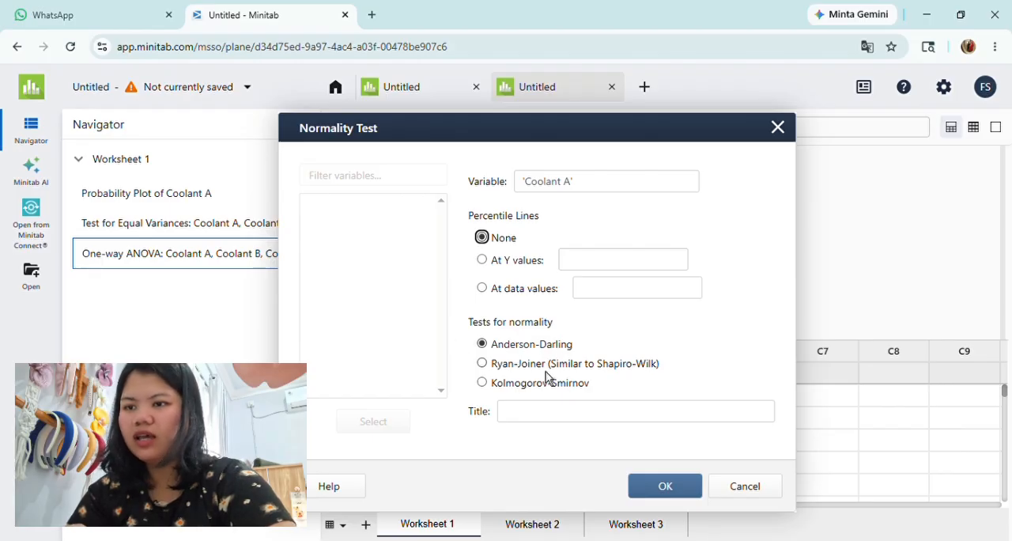
left_click(662, 491)
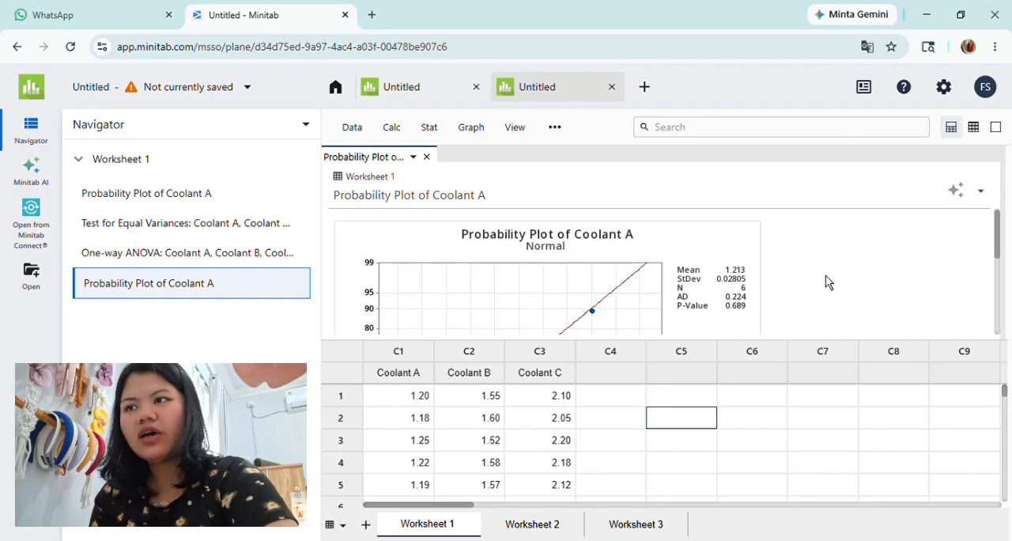
scroll(825, 275, "down", 1)
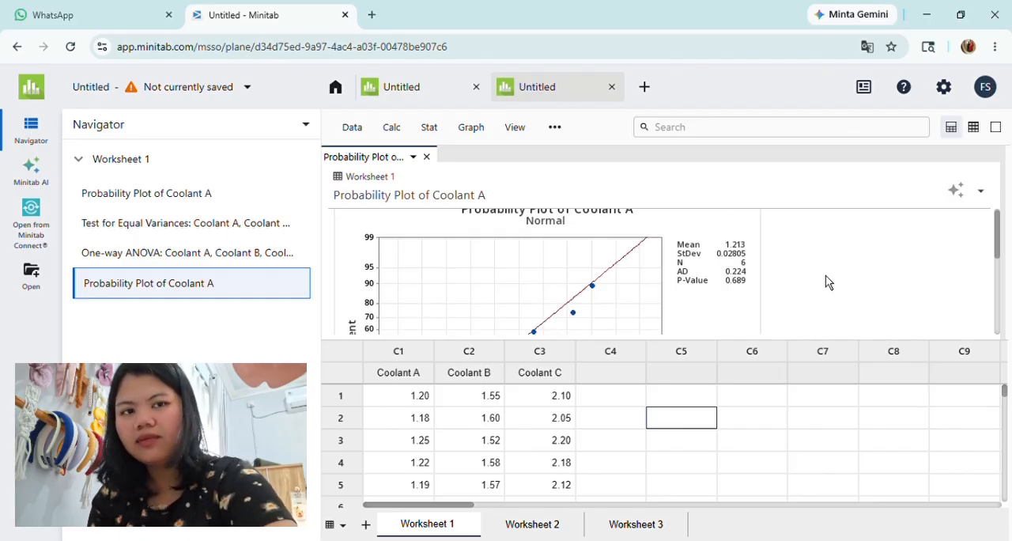
scroll(825, 282, "down", 1)
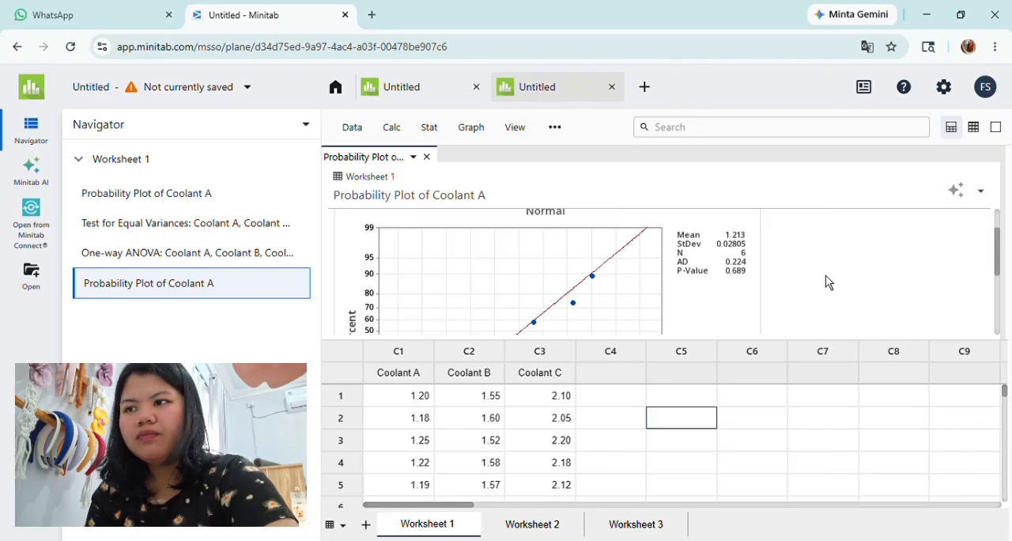
scroll(825, 276, "down", 5)
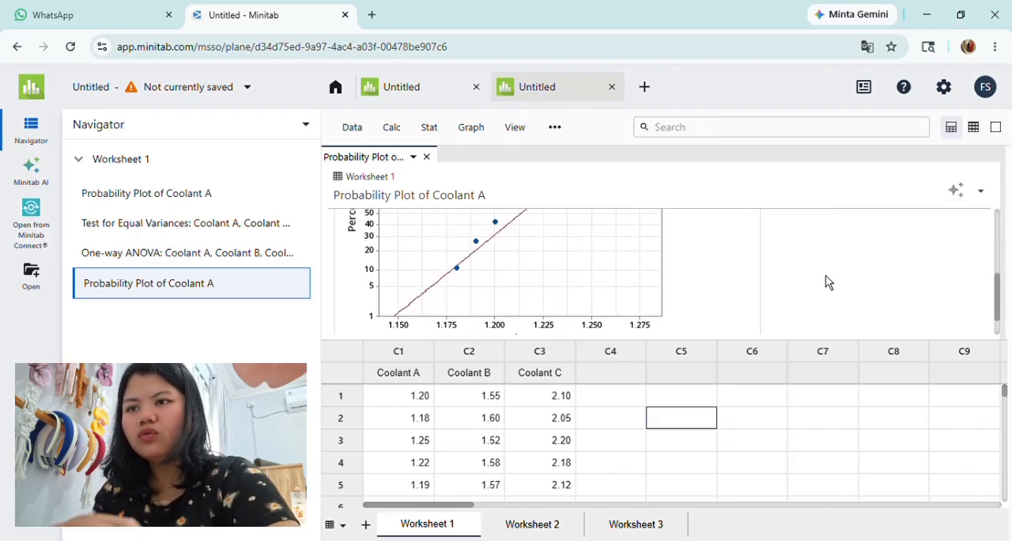
scroll(827, 282, "up", 5)
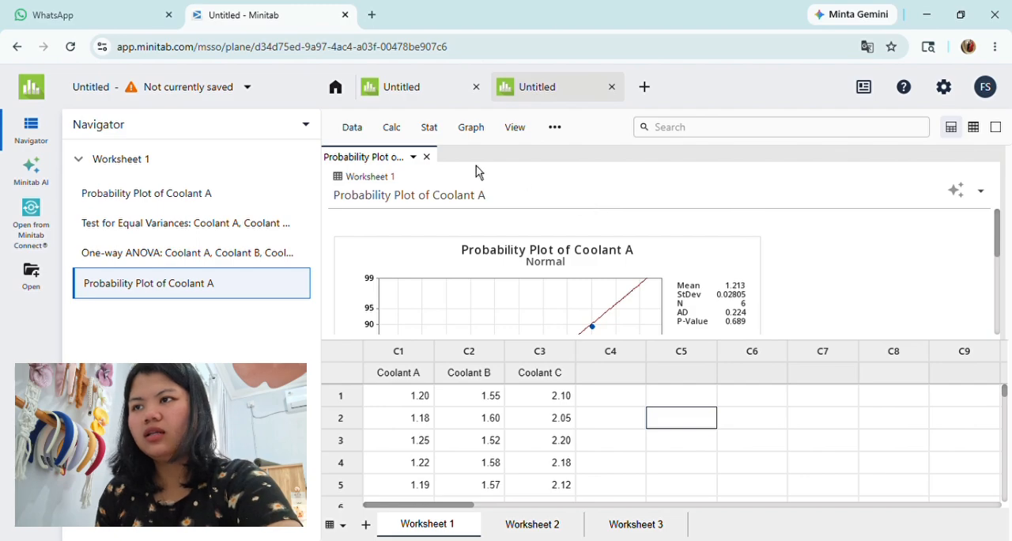
left_click(426, 157)
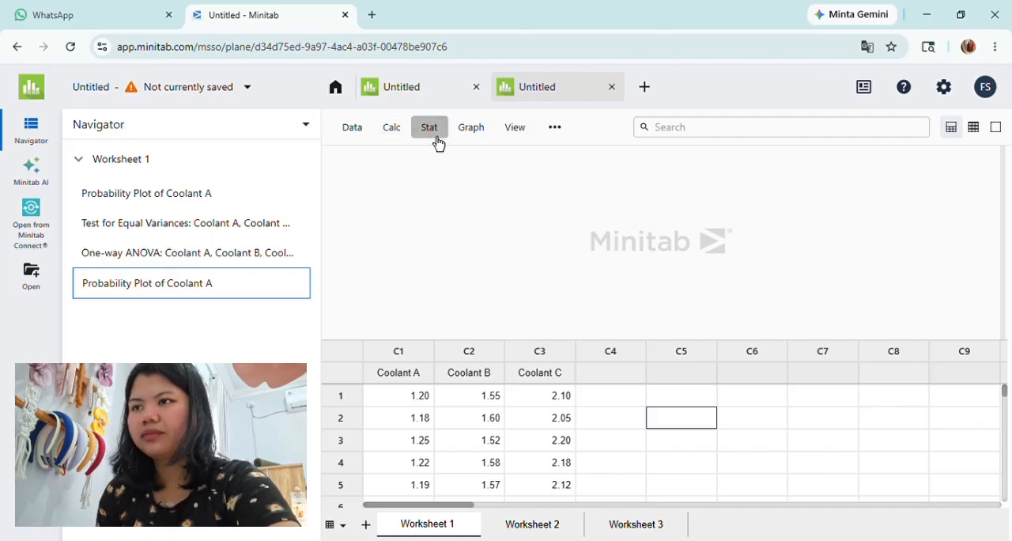
Step: Run an Anderson-Darling normality test on Coolant B, and close its probability plot after reviewing it
left_click(430, 131)
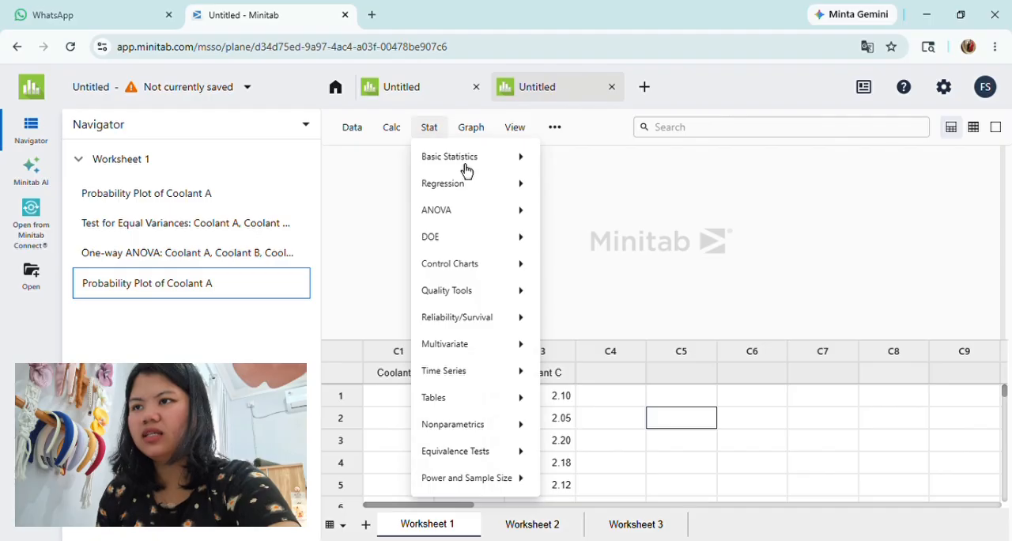
mouse_move(463, 169)
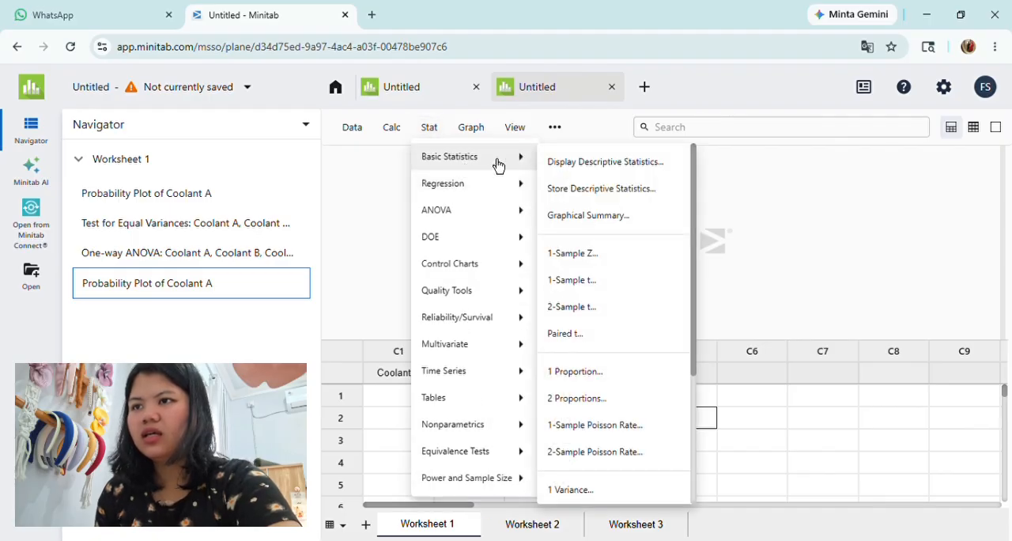
scroll(580, 228, "down", 3)
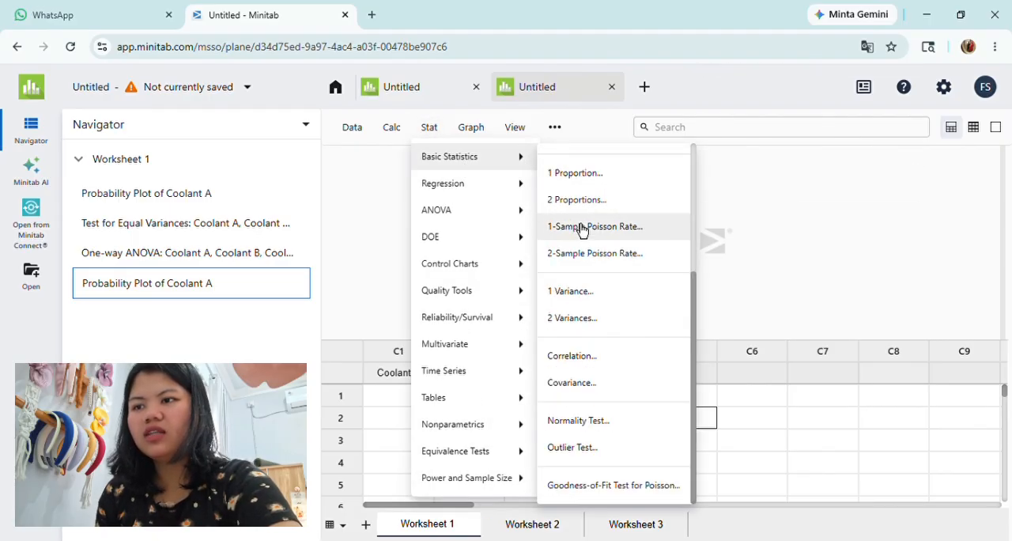
left_click(582, 432)
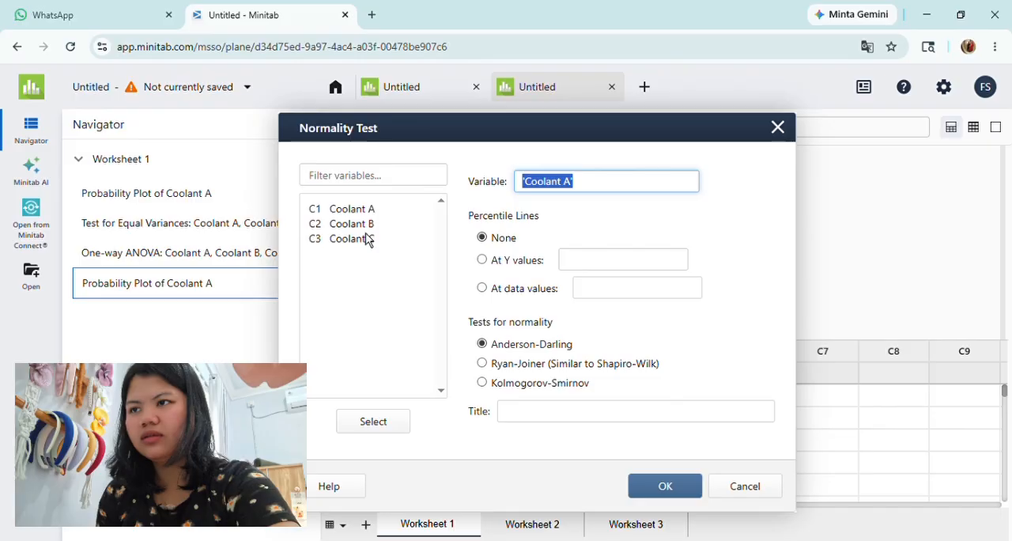
double_click(362, 225)
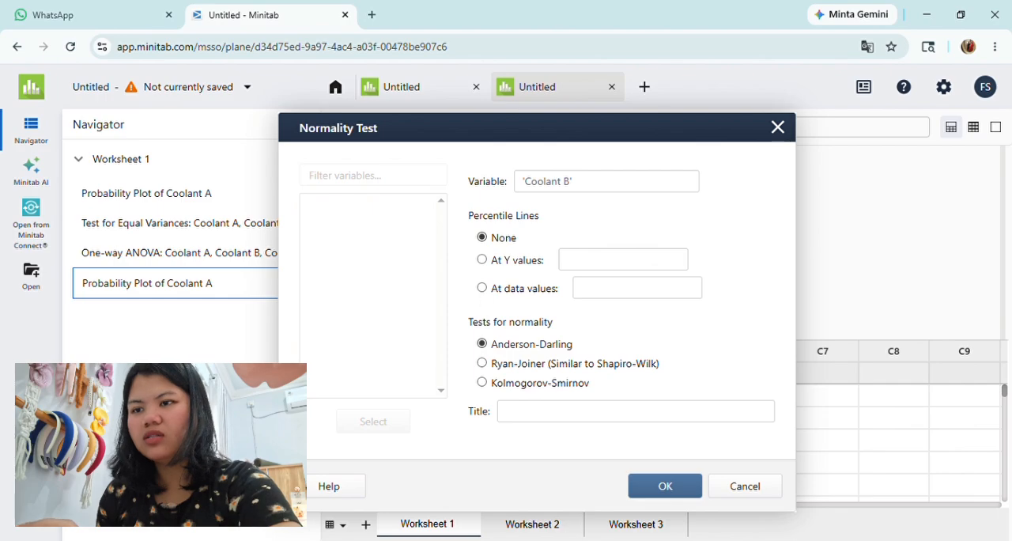
left_click(656, 486)
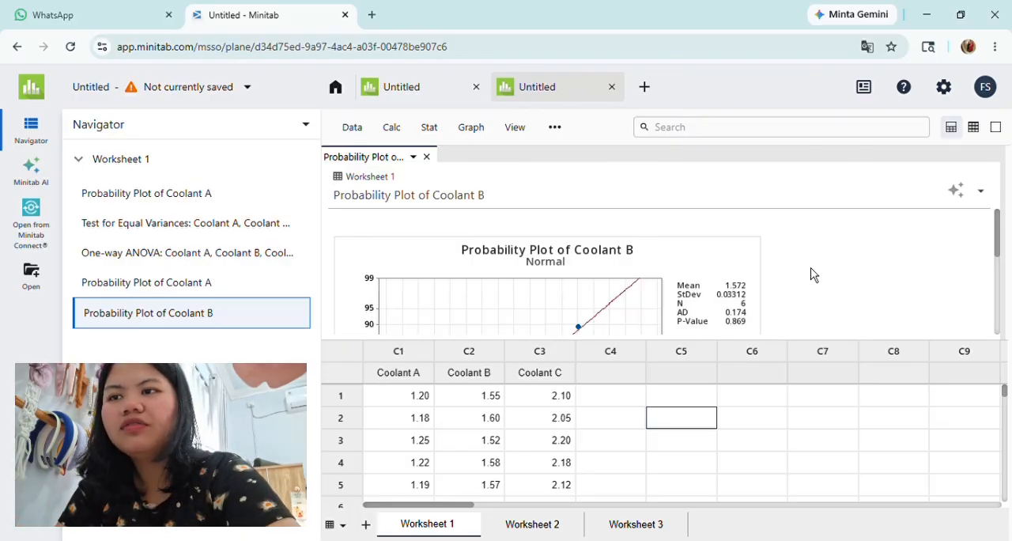
scroll(810, 274, "down", 1)
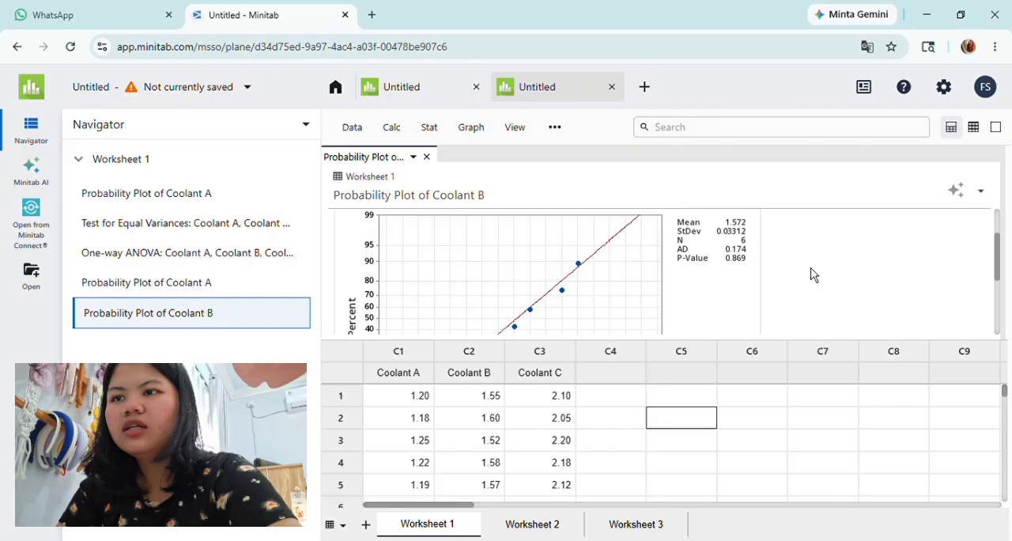
scroll(810, 274, "up", 1)
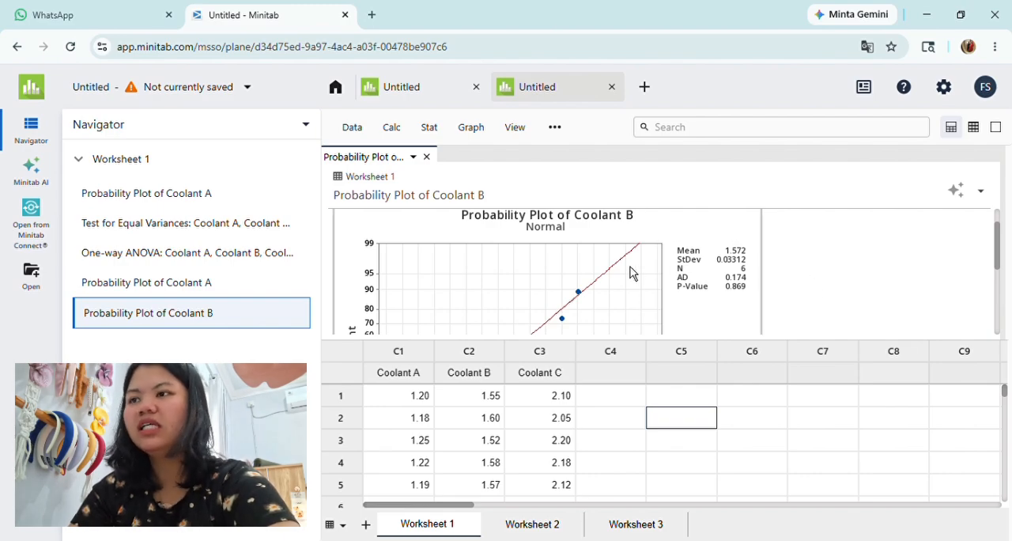
left_click(426, 157)
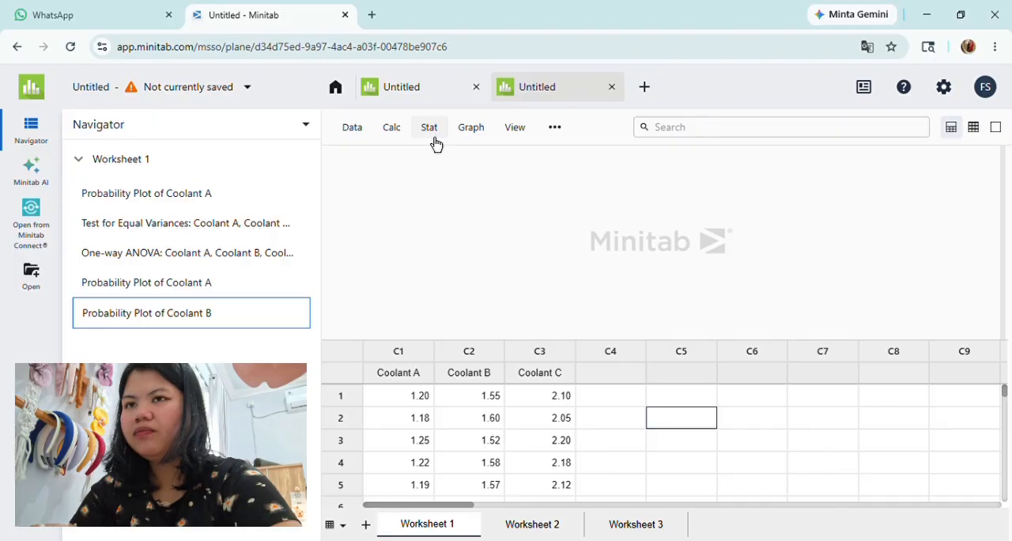
Step: Run an Anderson-Darling normality test on Coolant C, and close its probability plot after reviewing it
left_click(429, 128)
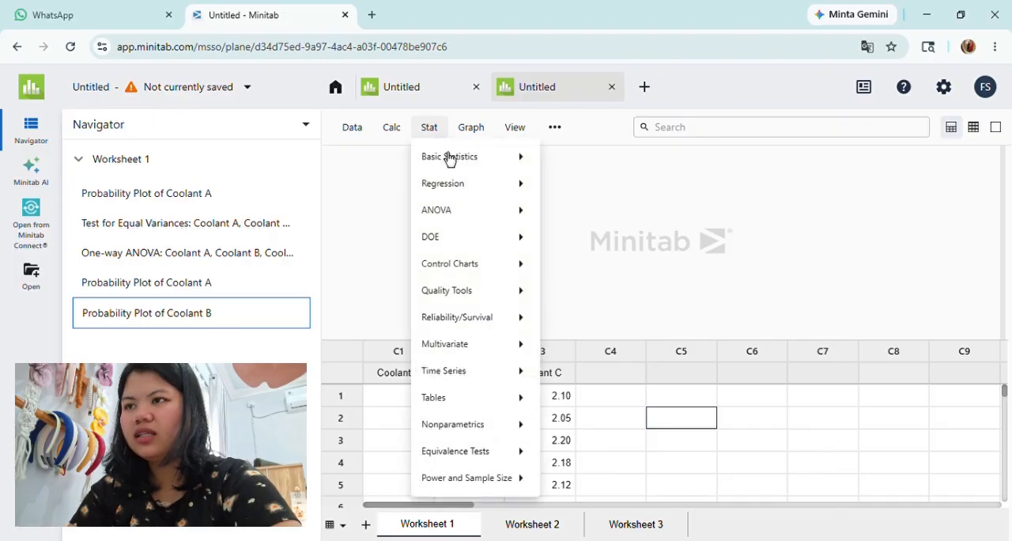
left_click(456, 165)
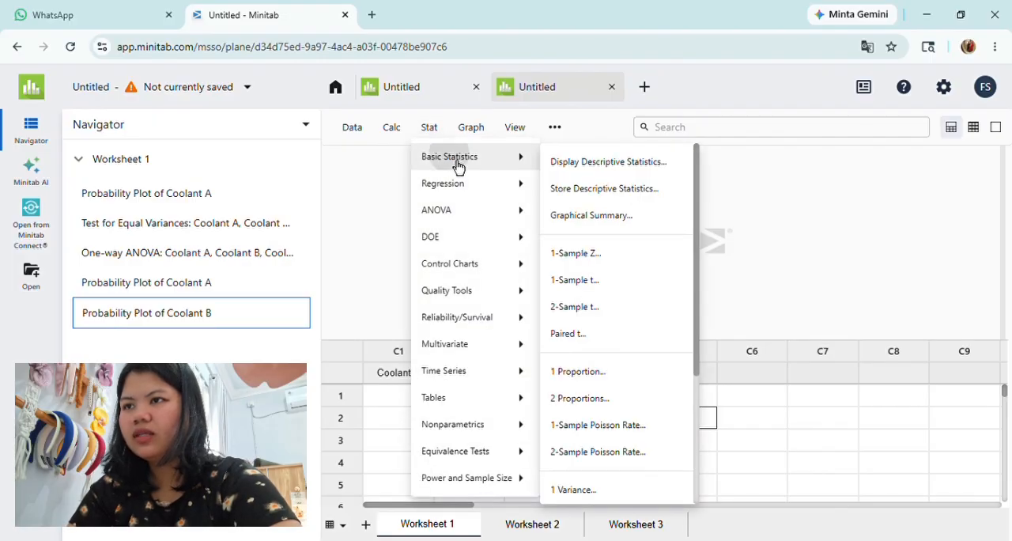
scroll(583, 228, "down", 3)
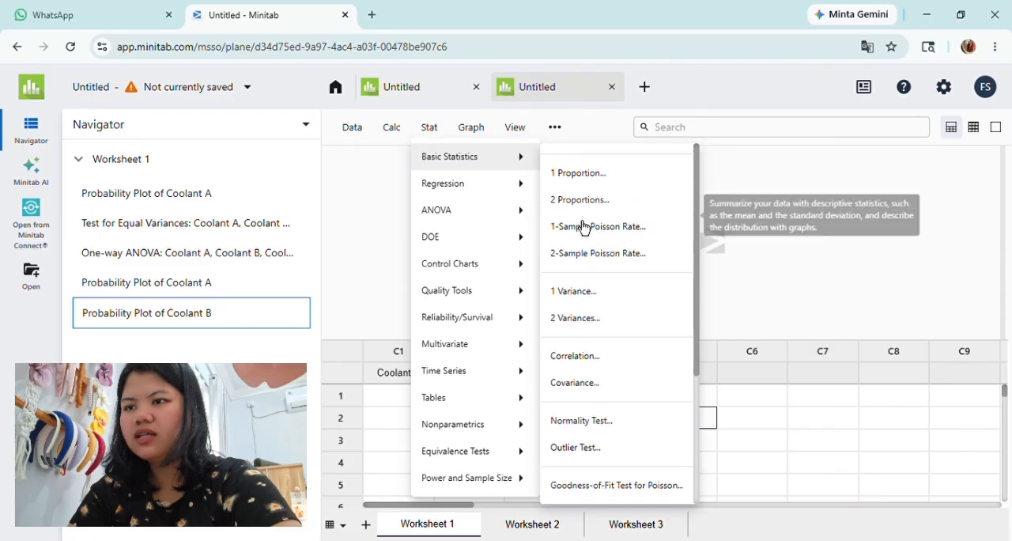
left_click(597, 428)
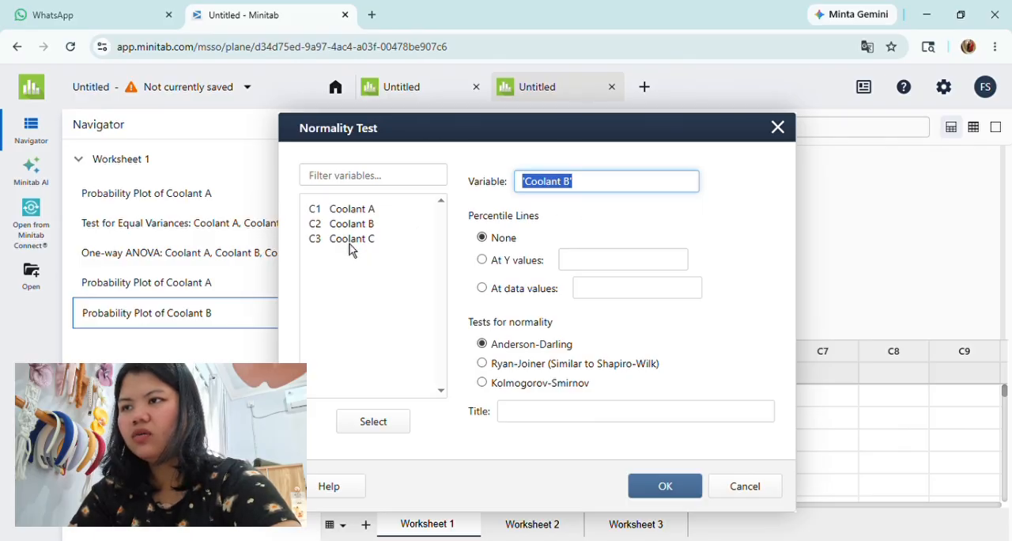
double_click(350, 241)
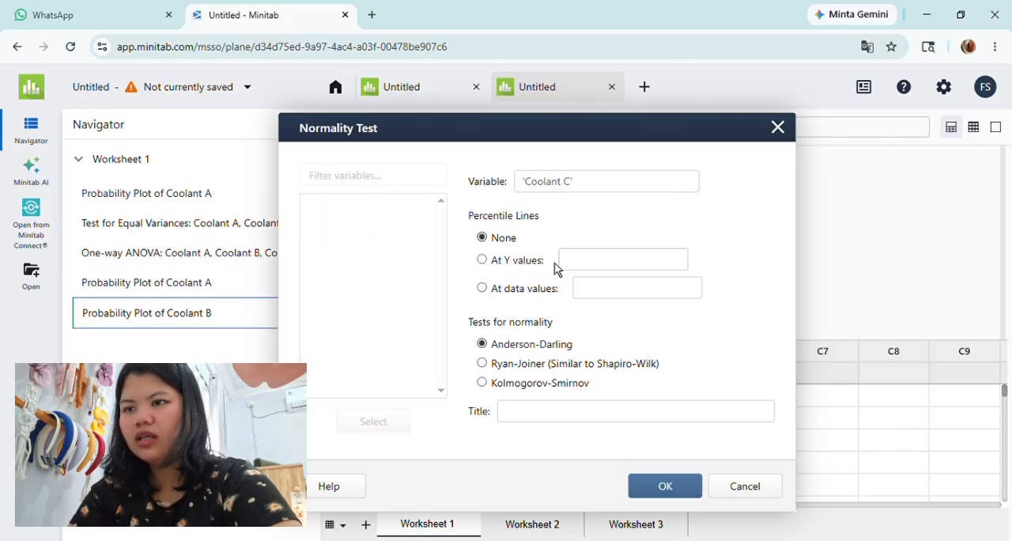
left_click(661, 487)
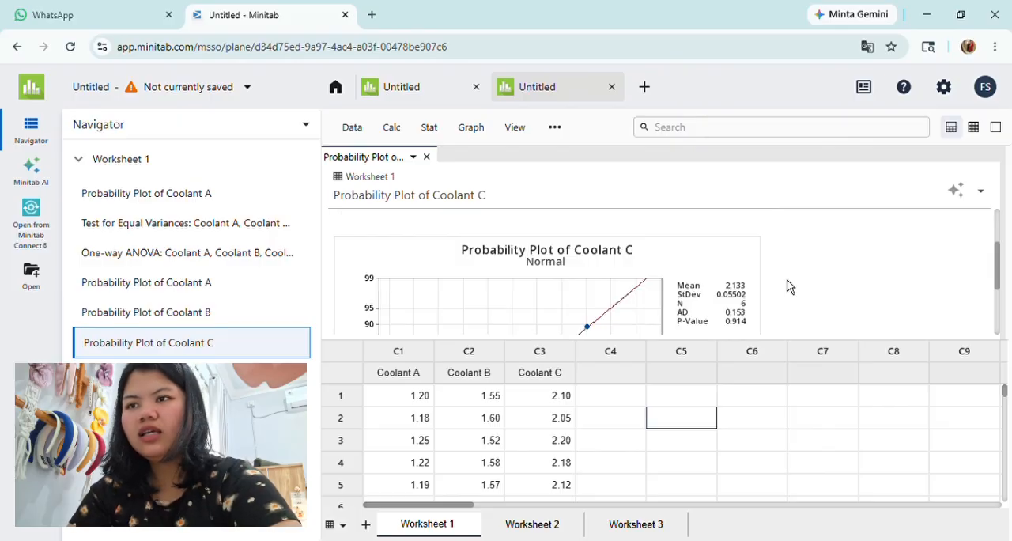
scroll(787, 286, "down", 1)
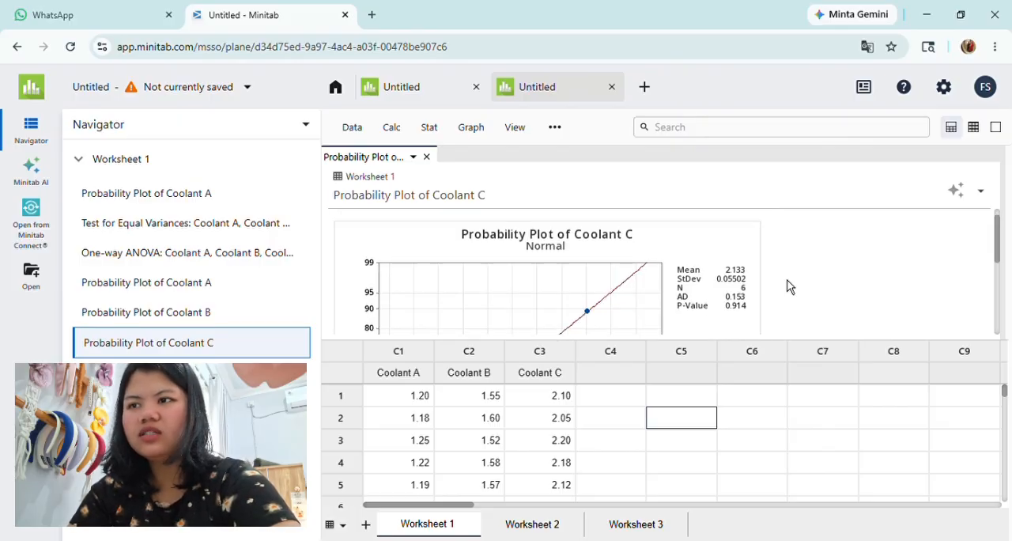
scroll(787, 286, "down", 3)
scroll(788, 286, "up", 5)
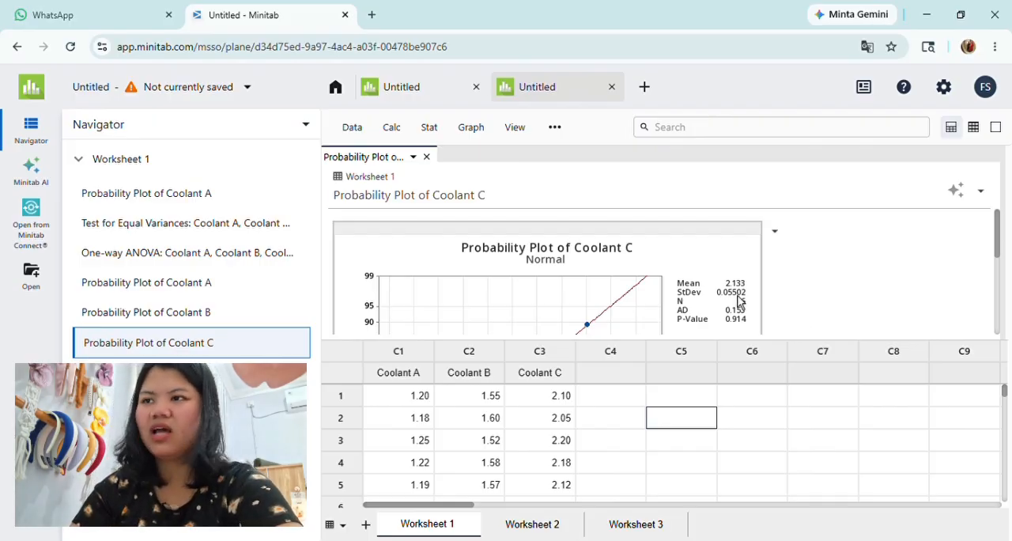
left_click(426, 157)
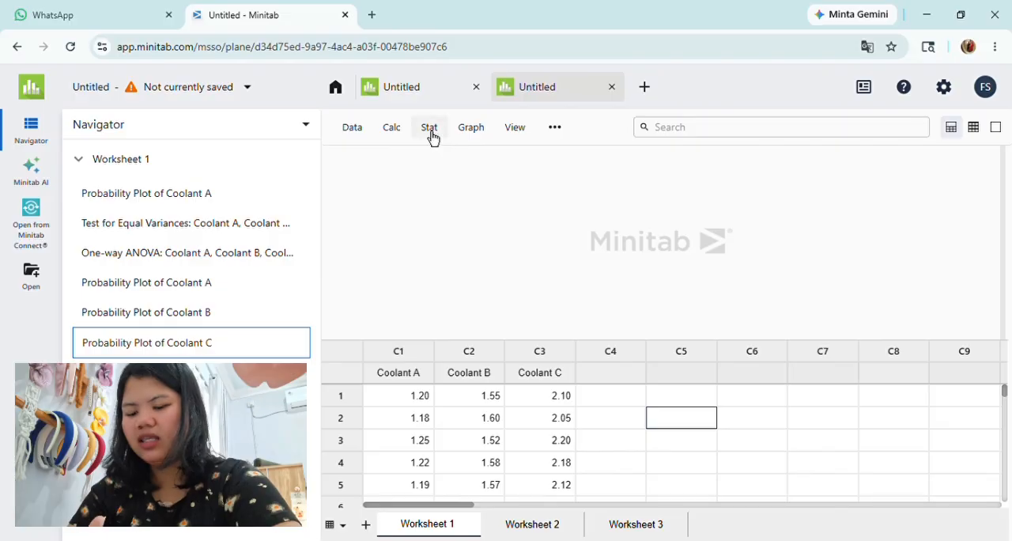
Step: Run a Test for Equal Variances on Coolant A, Coolant B and Coolant C, with response data in a separate column for each factor level
left_click(432, 136)
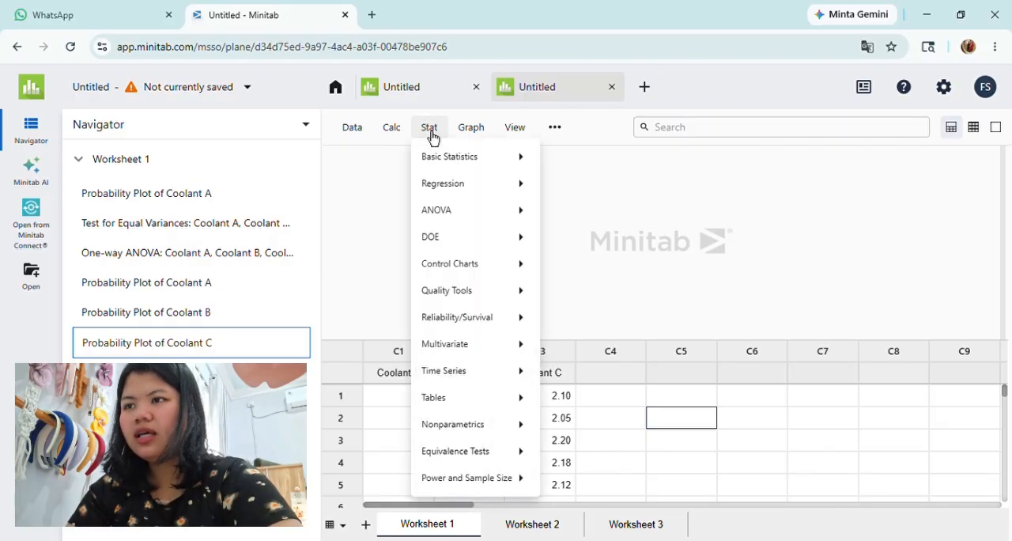
mouse_move(452, 219)
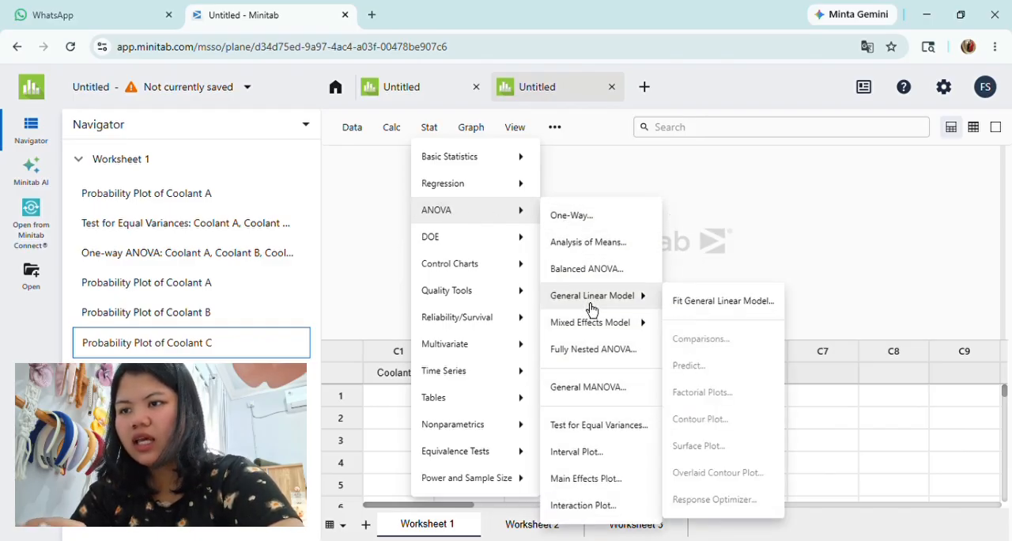
left_click(589, 433)
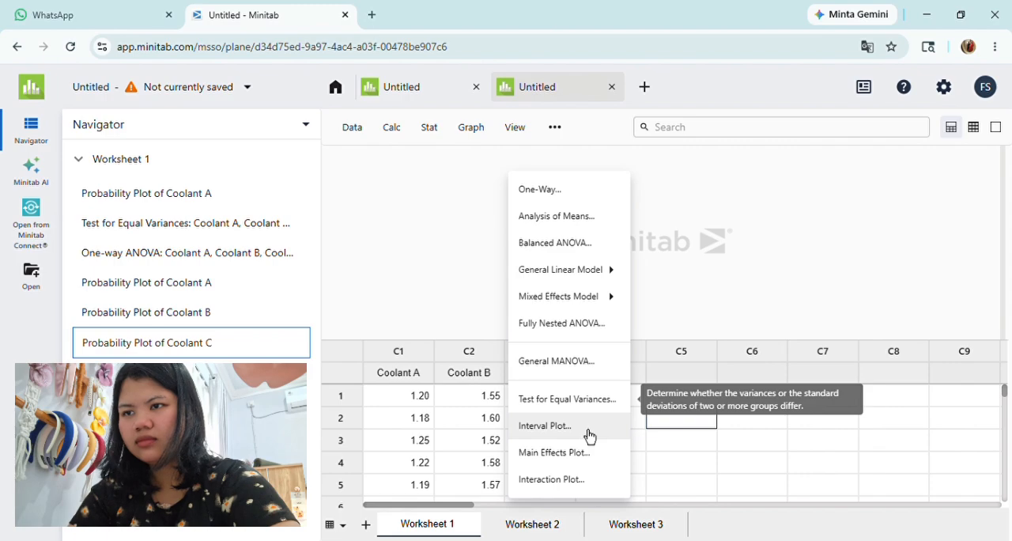
left_click(586, 405)
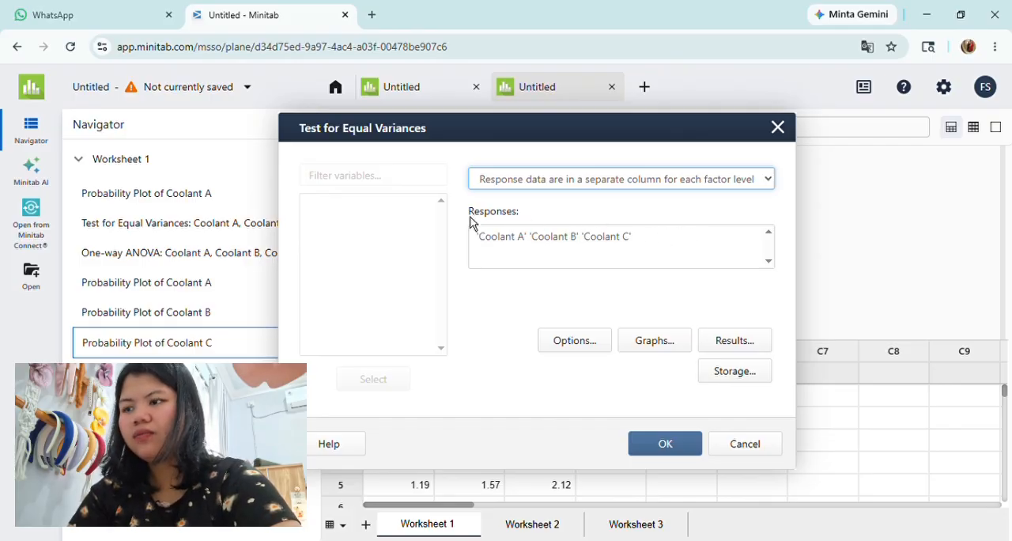
left_click(426, 211)
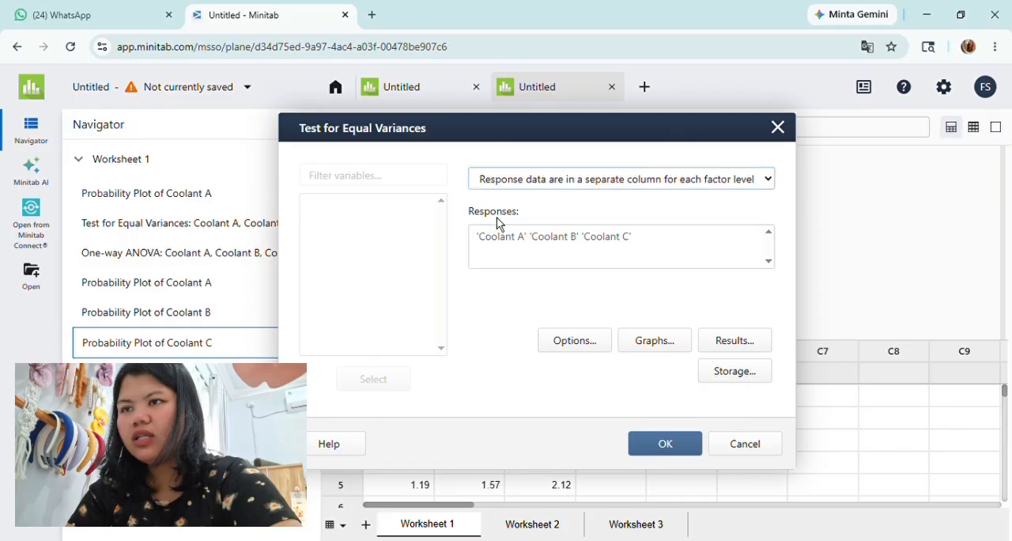
left_click(643, 248)
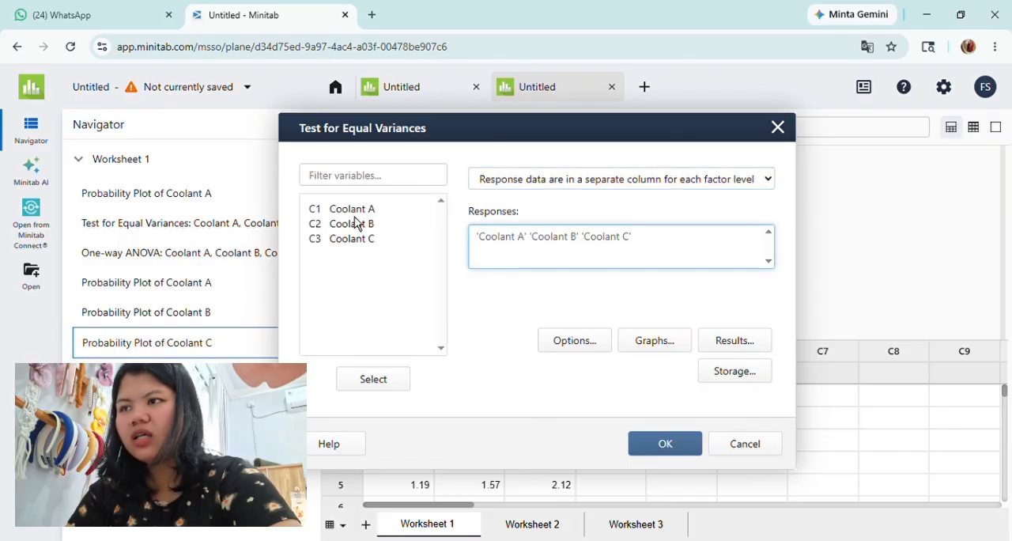
left_click_drag(354, 213, 345, 261)
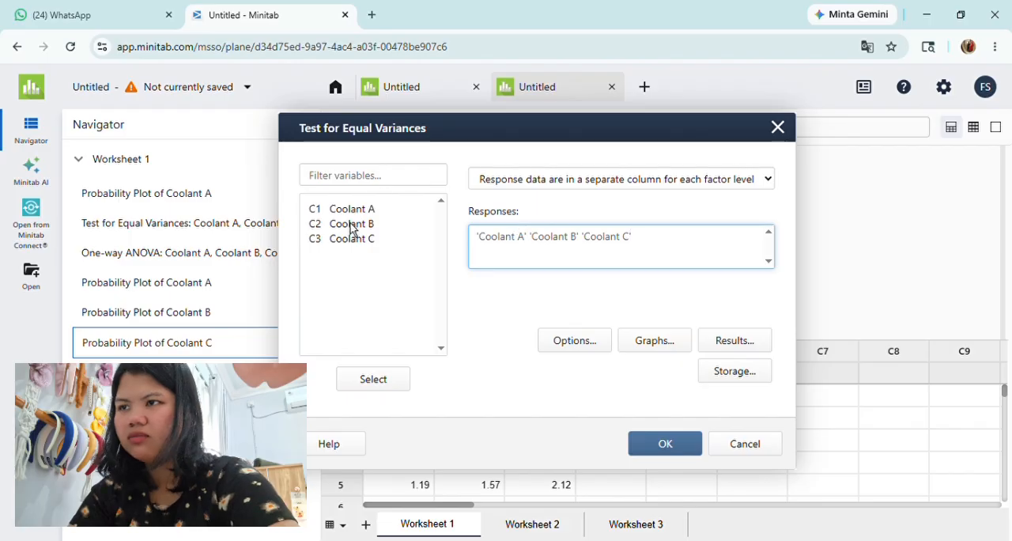
left_click(644, 457)
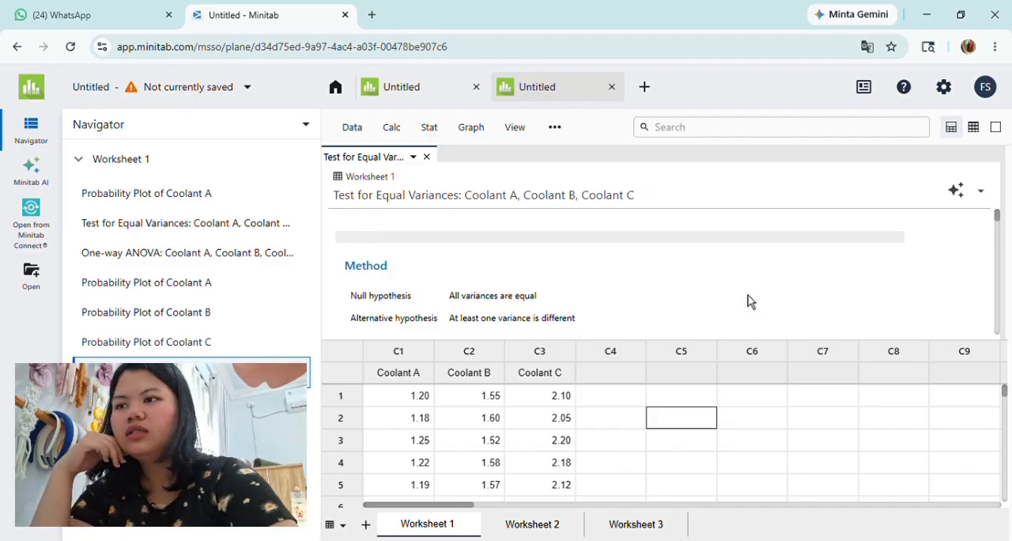
Step: Examine the hypotheses, confidence intervals and test p-values in the equal-variances output, and close the report
scroll(750, 301, "down", 3)
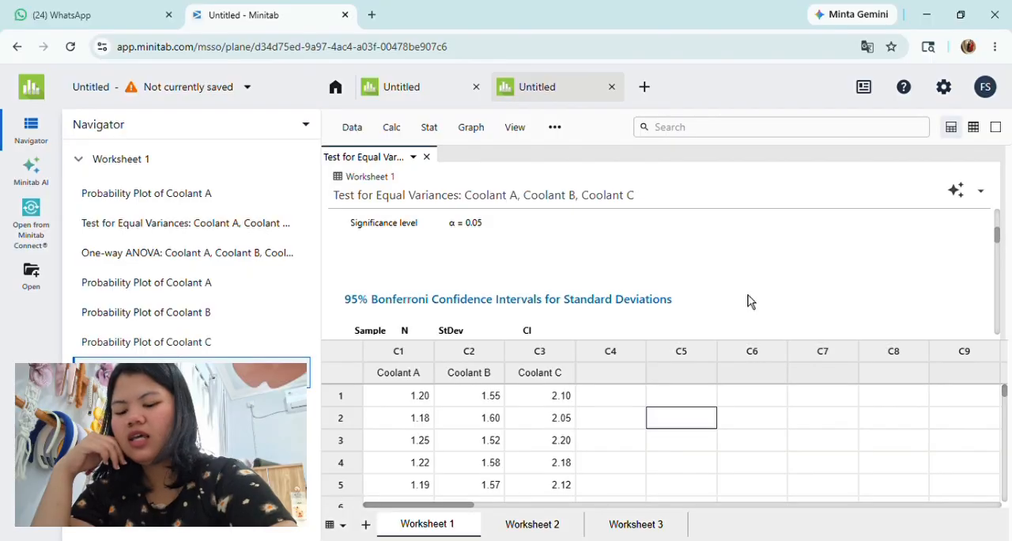
scroll(751, 302, "up", 1)
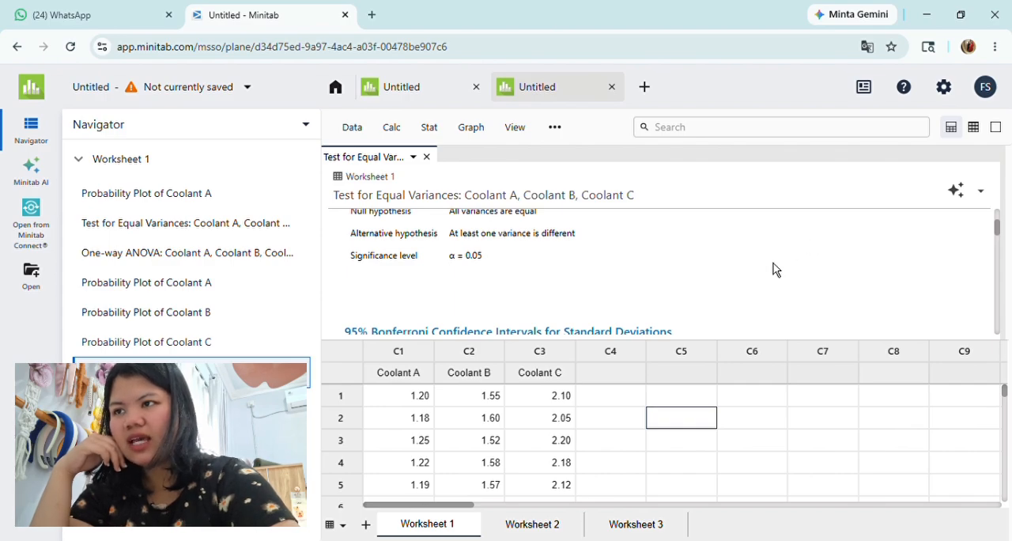
scroll(773, 270, "up", 1)
scroll(773, 270, "down", 4)
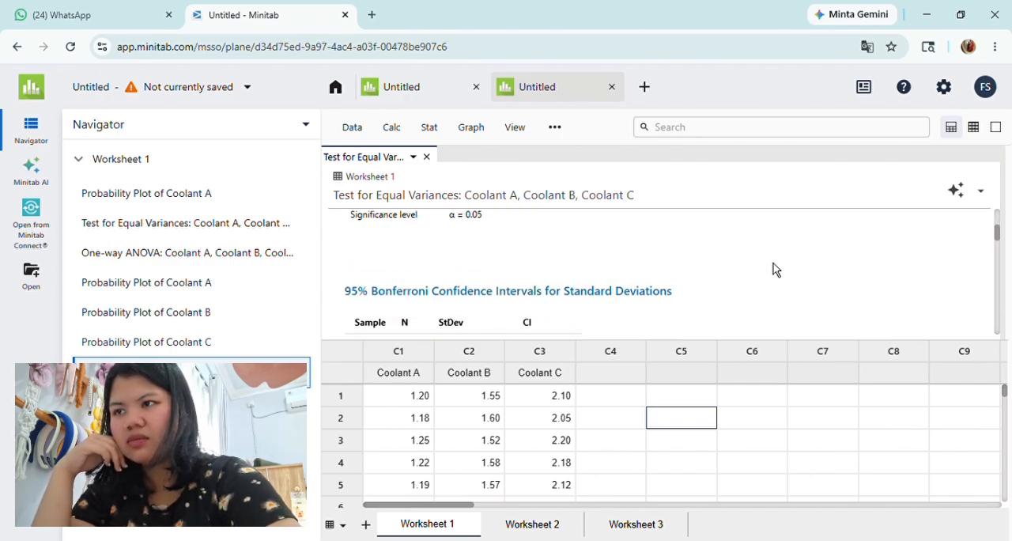
scroll(773, 269, "up", 1)
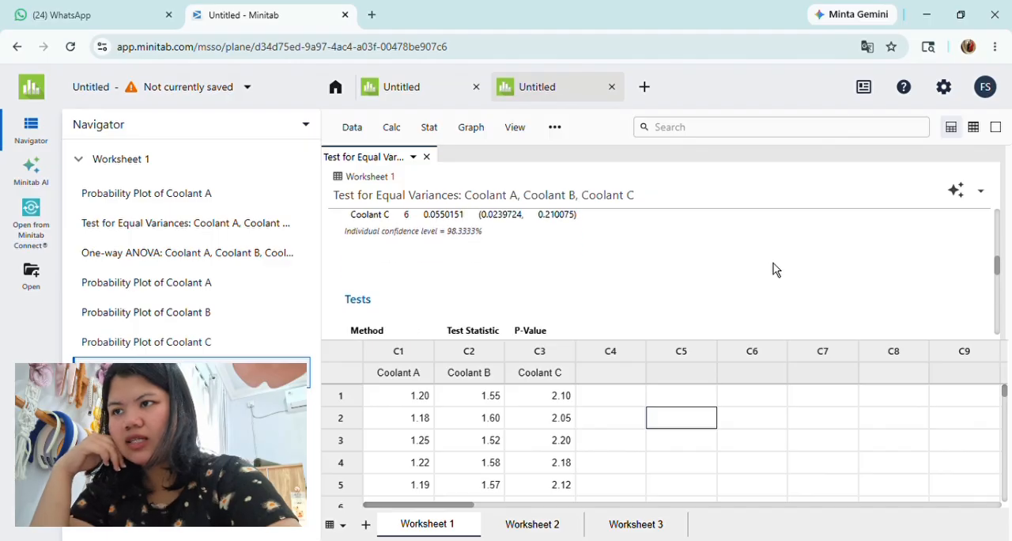
scroll(773, 268, "down", 2)
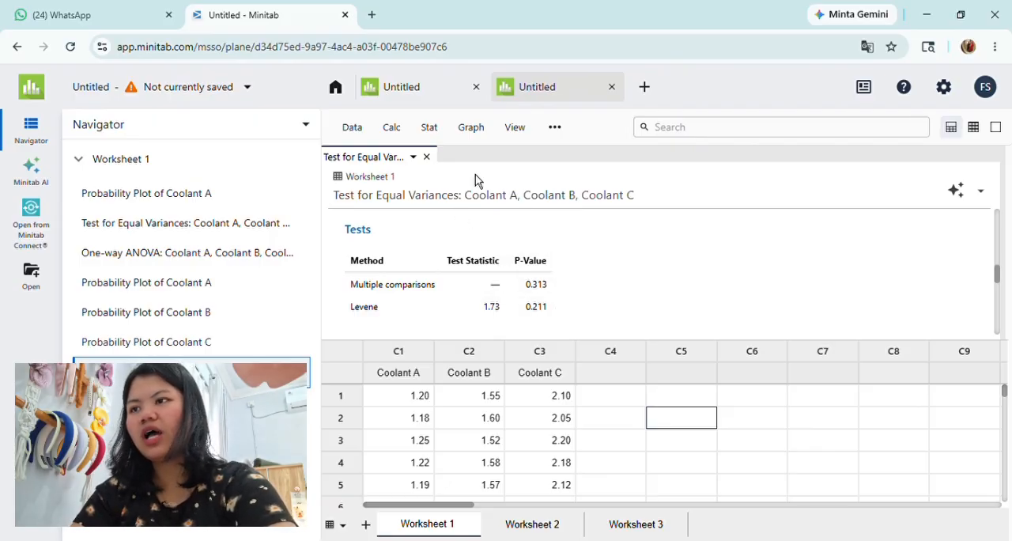
left_click(426, 157)
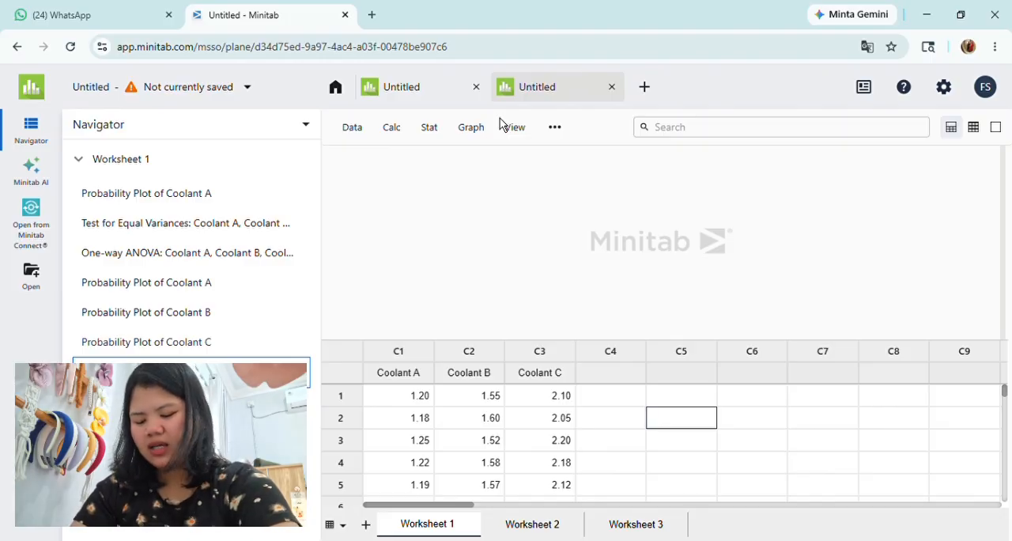
Step: Run a one-way ANOVA on Coolant A, Coolant B and Coolant C, with response data in a separate column for each factor level
left_click(429, 128)
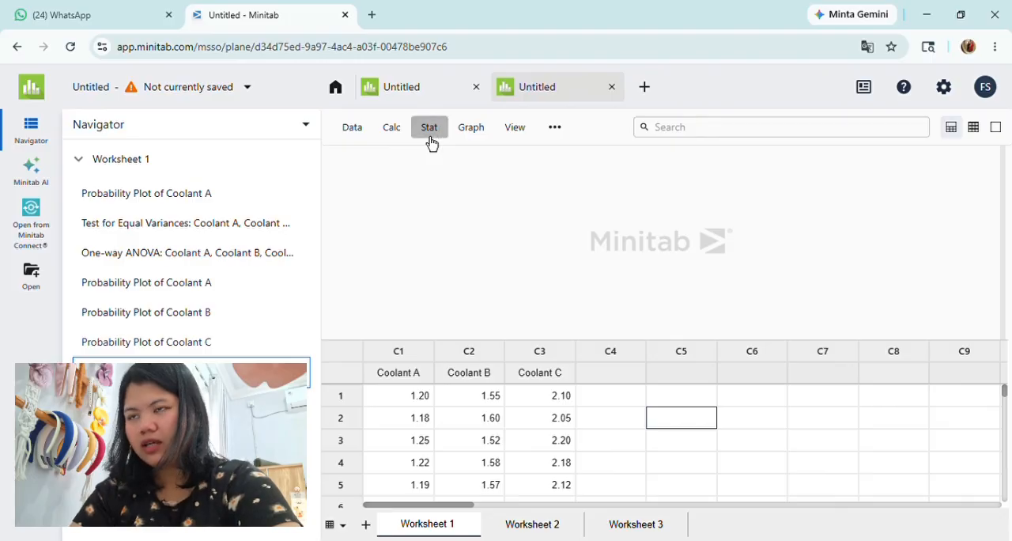
left_click(429, 128)
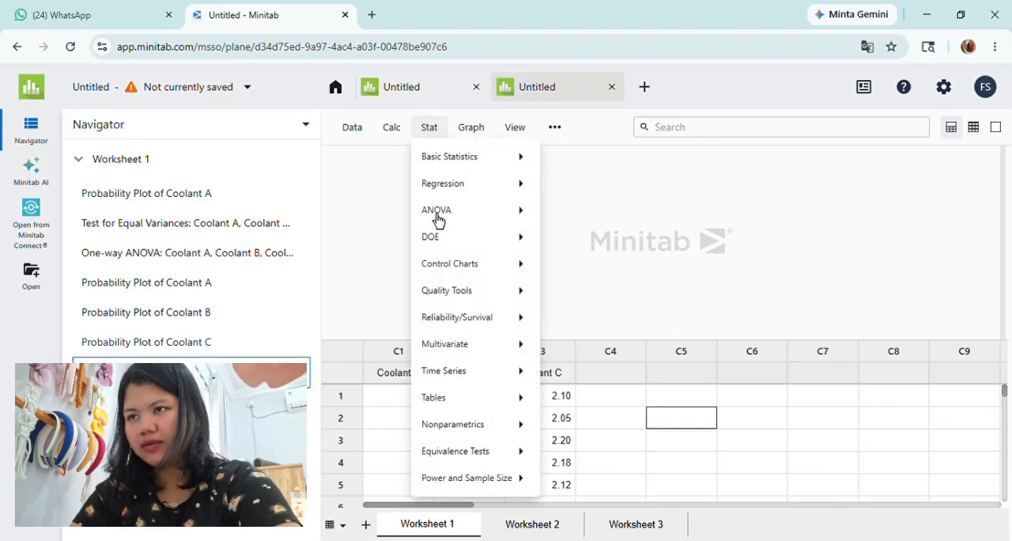
mouse_move(436, 222)
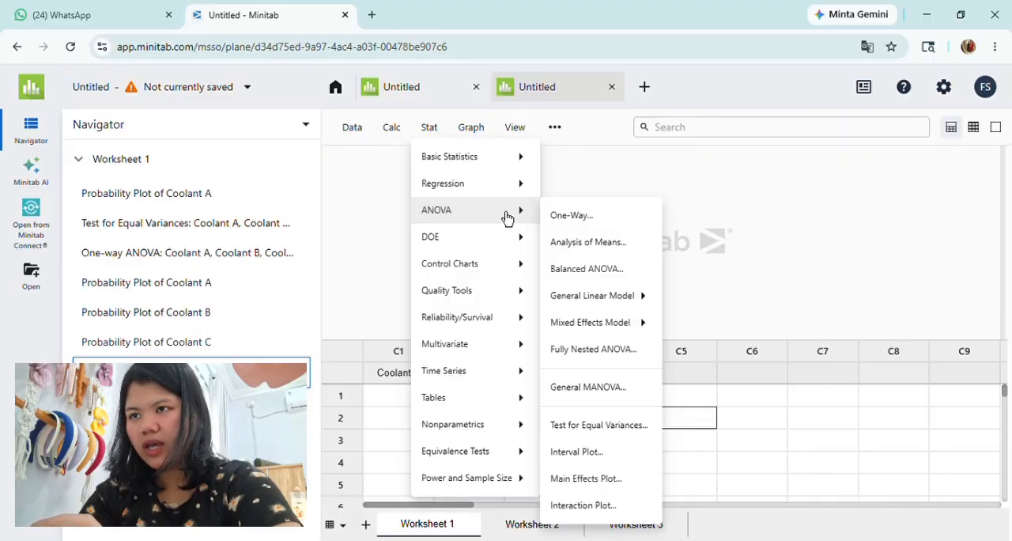
left_click(572, 218)
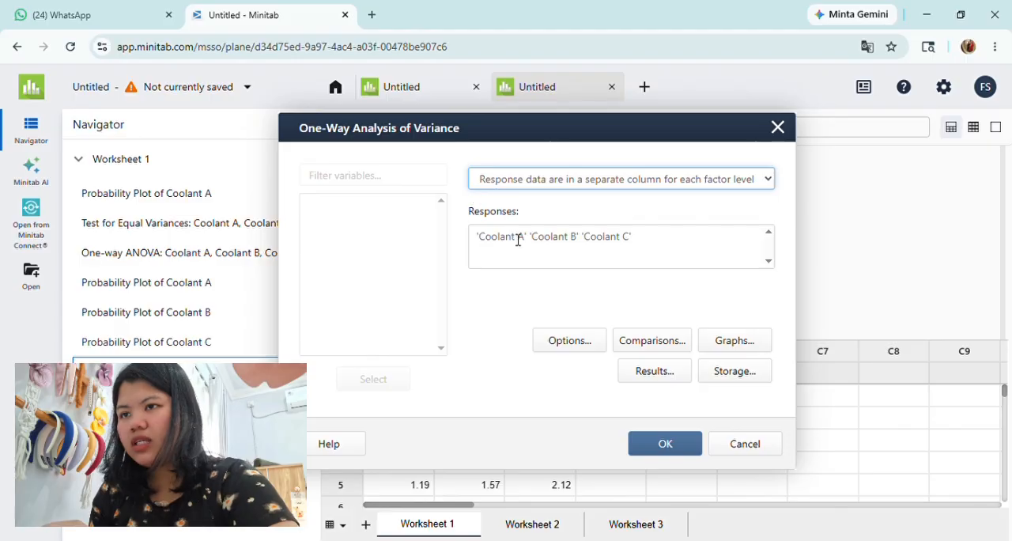
left_click(640, 247)
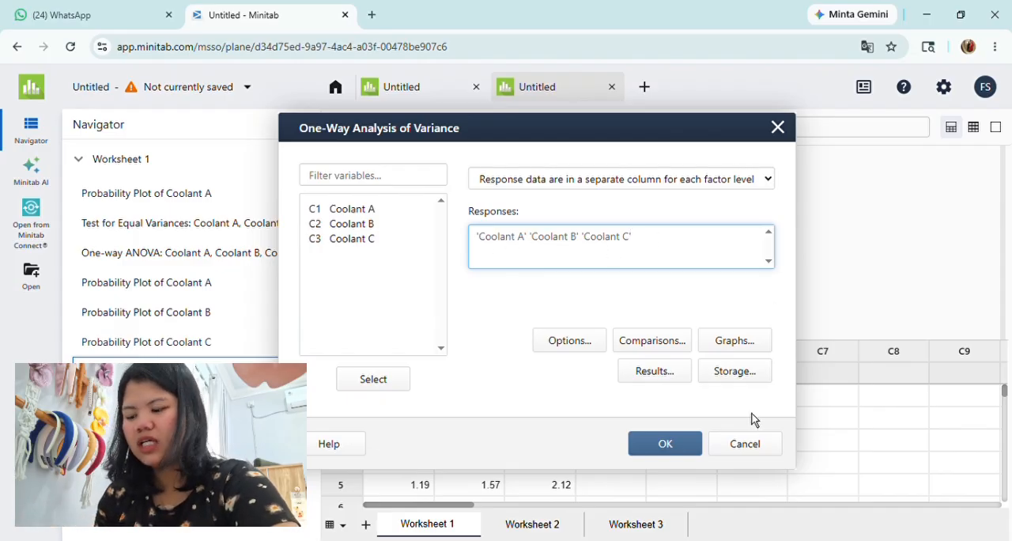
left_click(674, 448)
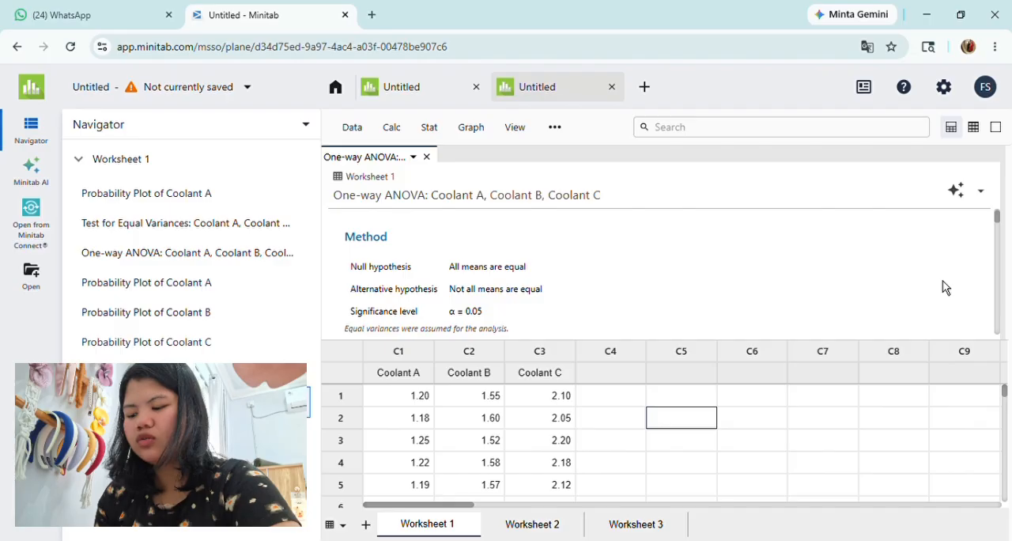
Step: Examine the method, factor information and Analysis of Variance table in the one-way ANOVA output, and close the report
scroll(943, 287, "down", 1)
scroll(945, 287, "down", 1)
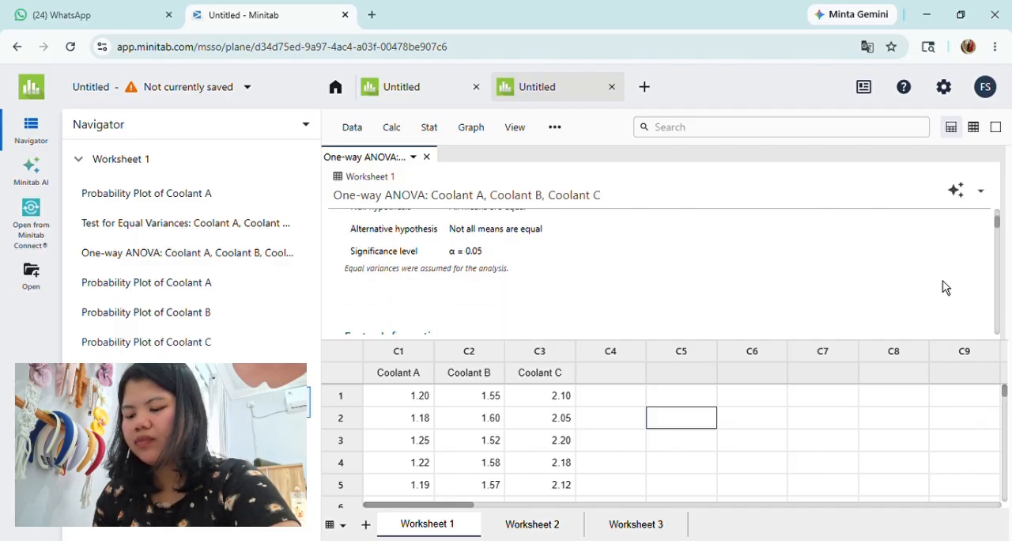
scroll(915, 271, "down", 1)
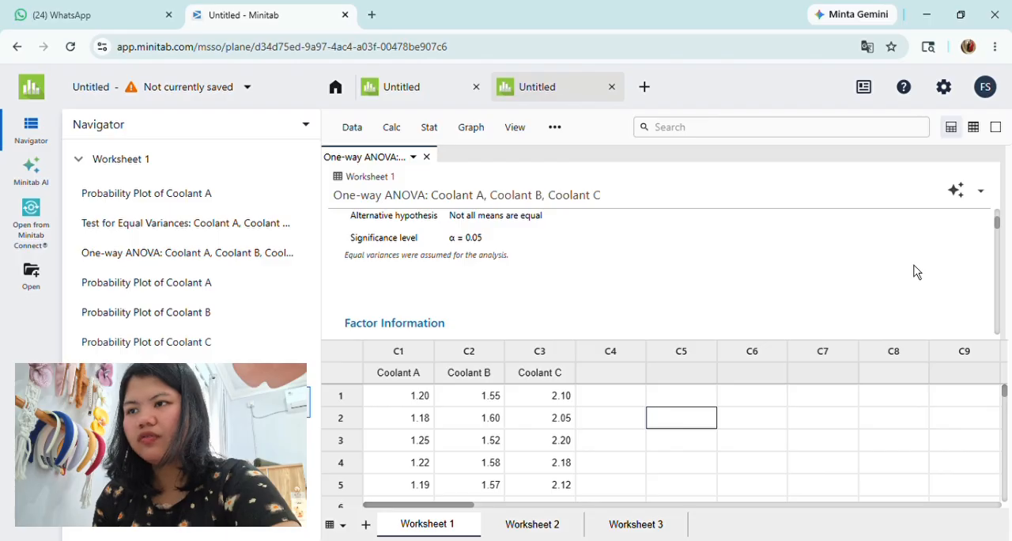
scroll(915, 271, "down", 2)
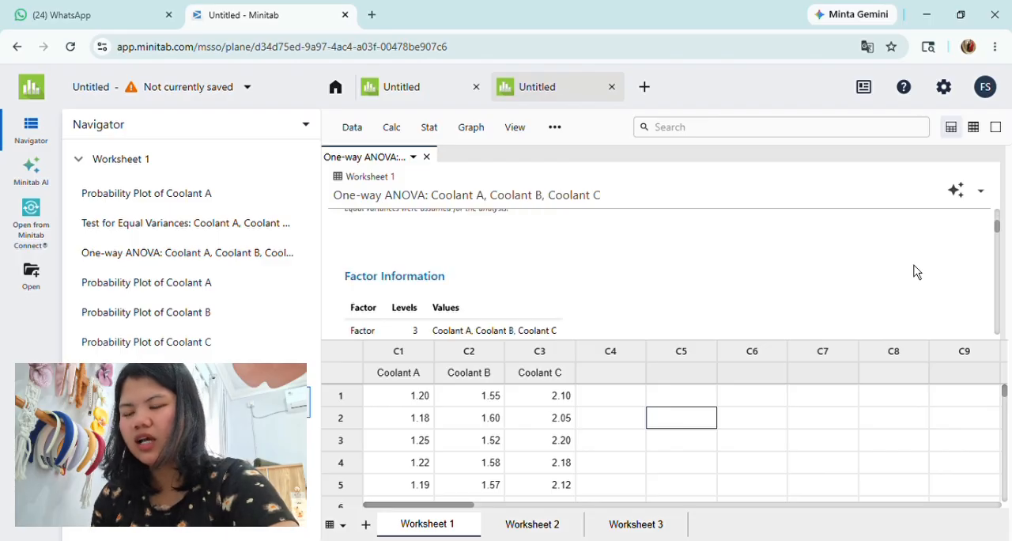
scroll(915, 271, "down", 5)
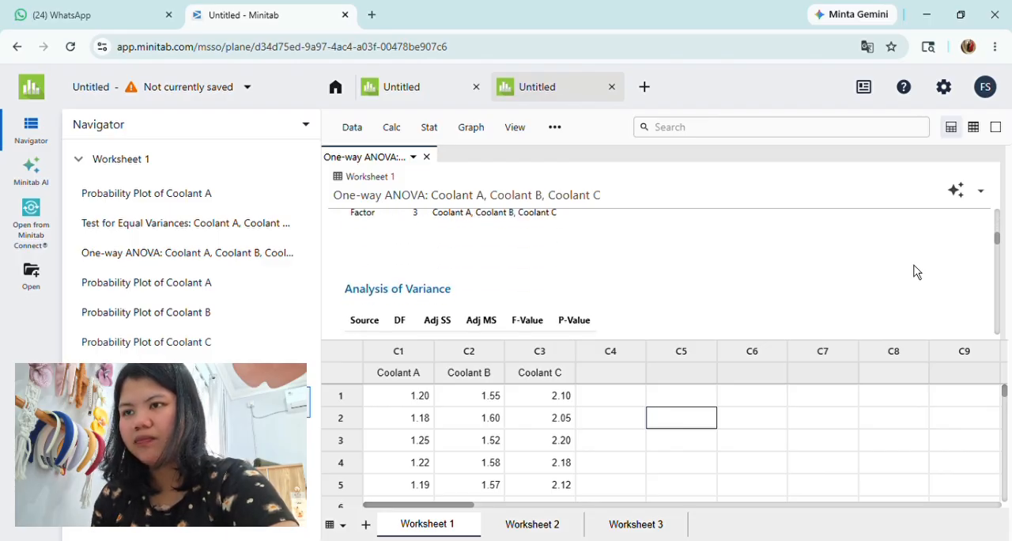
scroll(916, 271, "down", 1)
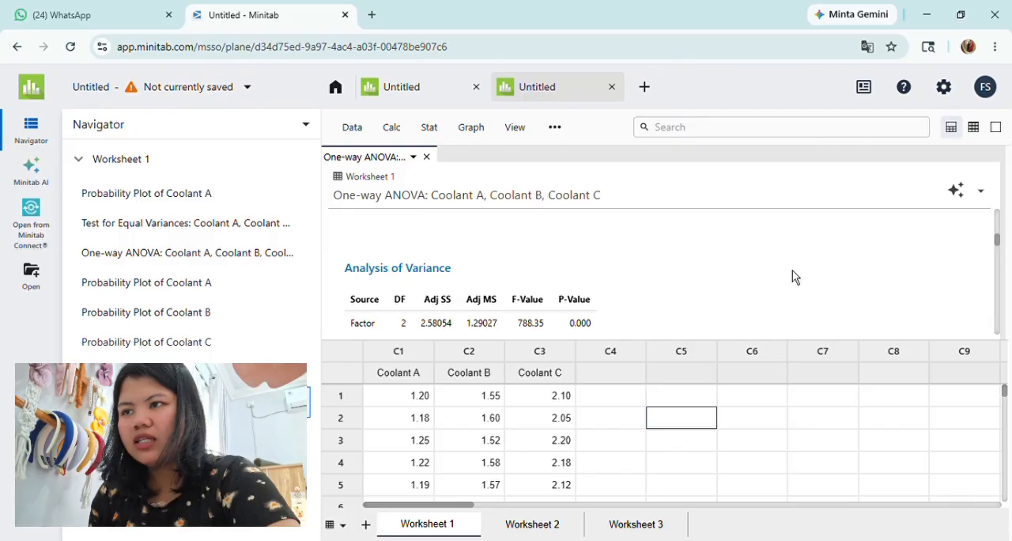
scroll(791, 277, "down", 1)
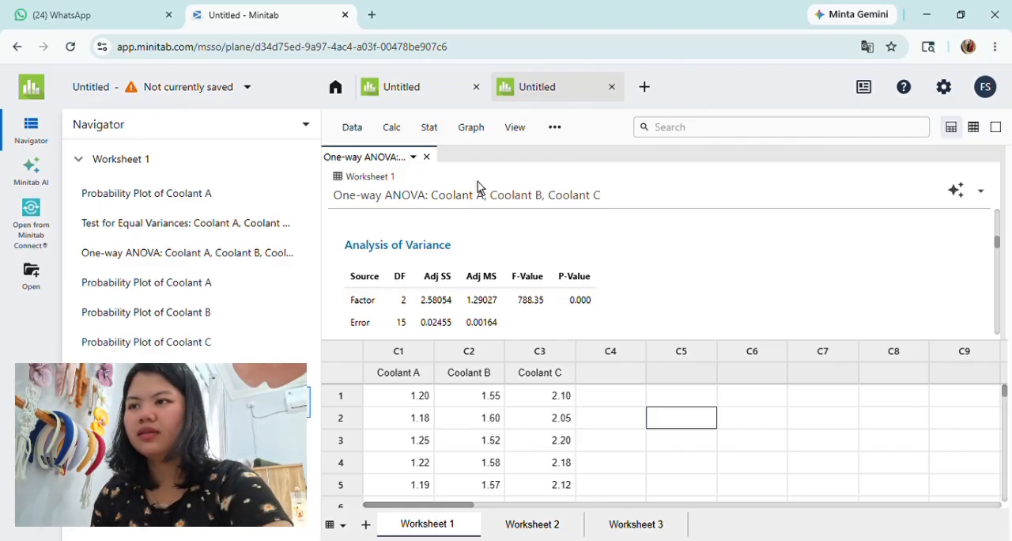
left_click(428, 158)
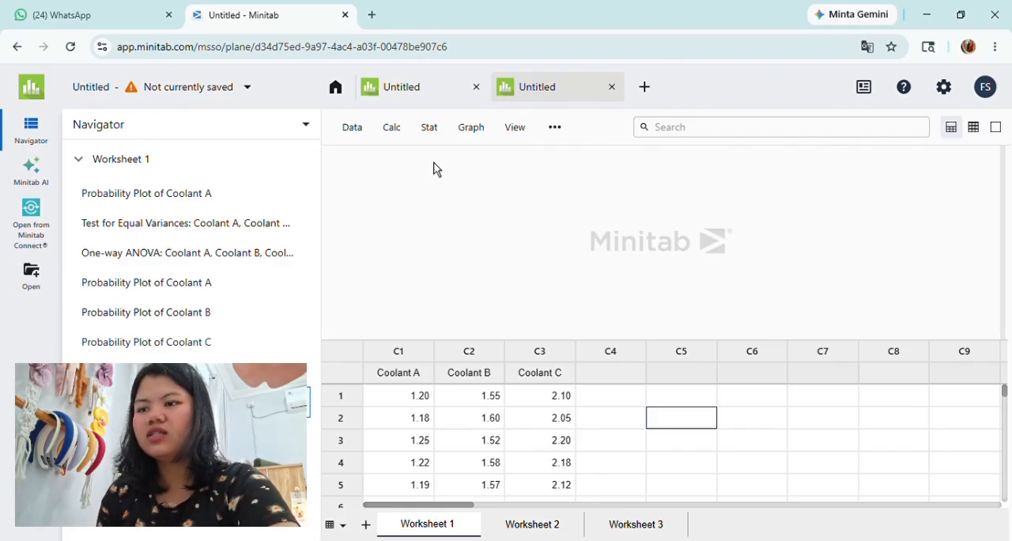
Step: In Worksheet 2, run an Anderson-Darling normality test on the 500 rpm column with no percentile lines
left_click(532, 524)
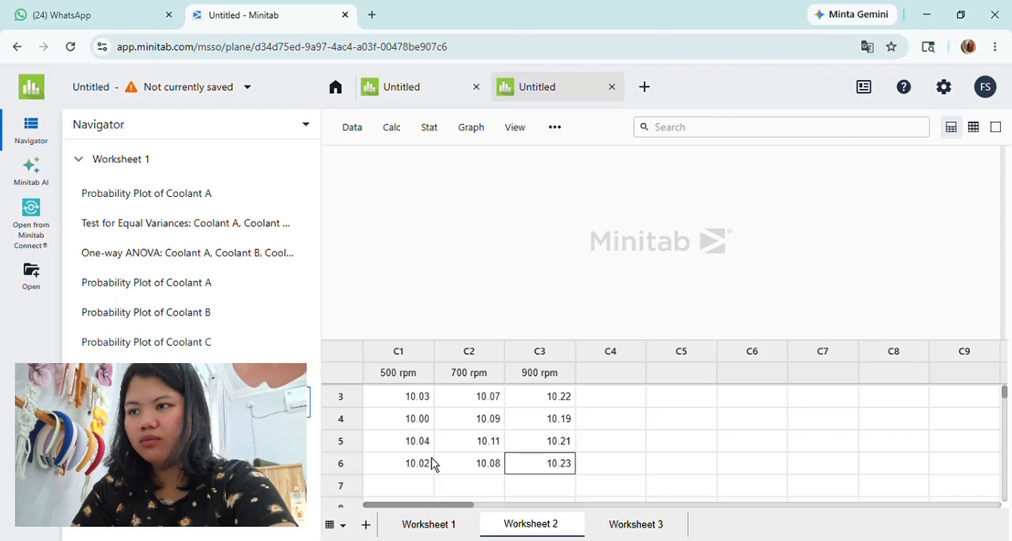
scroll(431, 464, "up", 3)
scroll(431, 464, "up", 1)
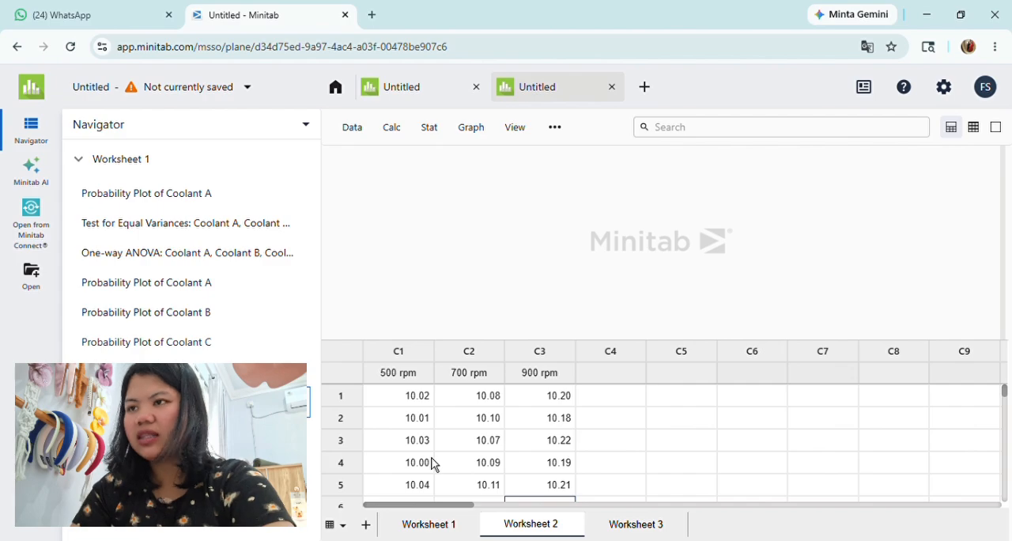
left_click(440, 137)
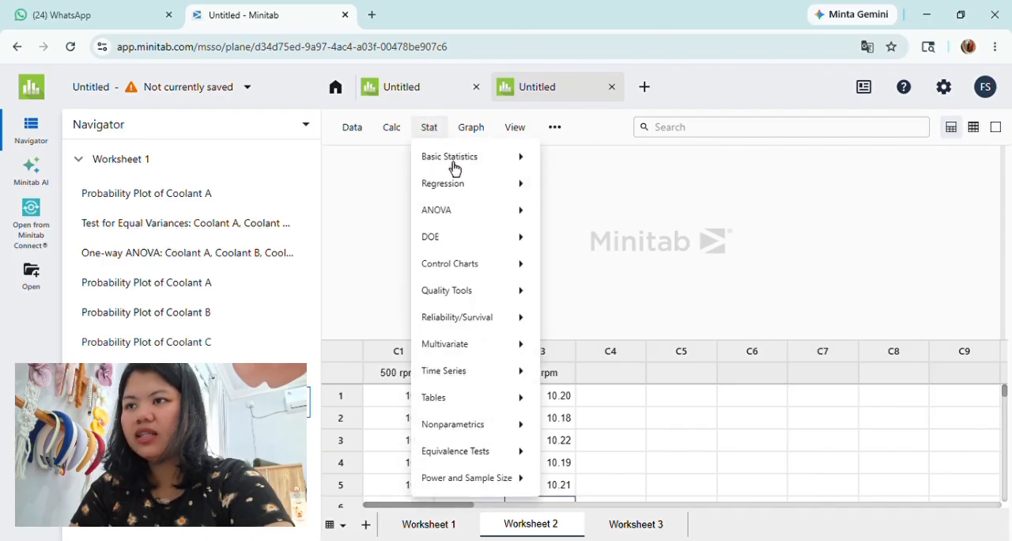
mouse_move(454, 167)
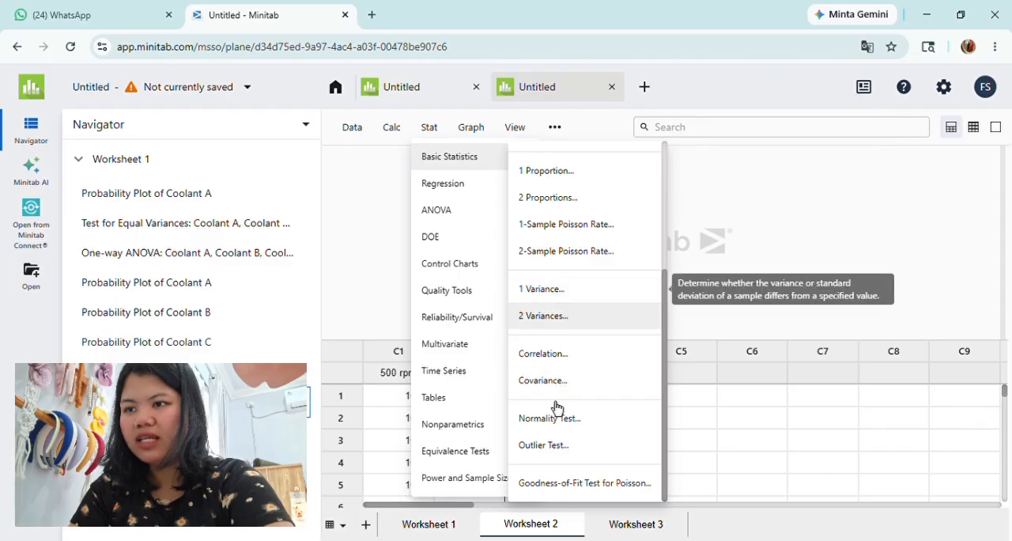
left_click(555, 428)
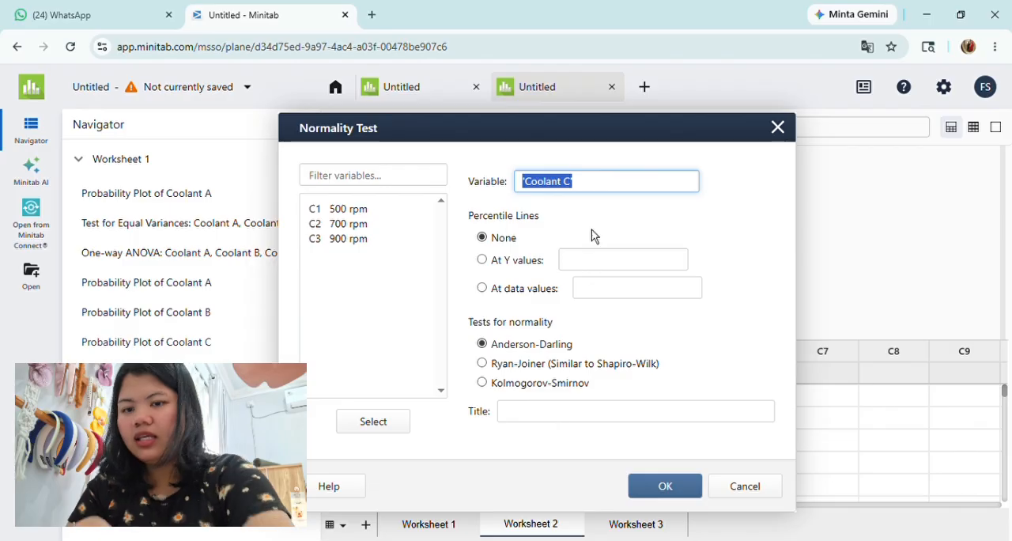
key("BackSpace")
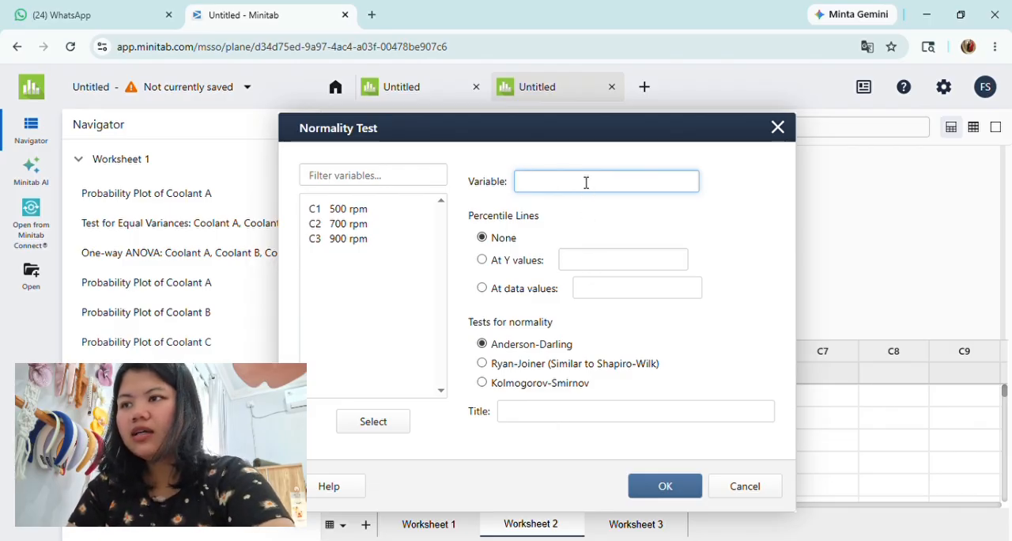
double_click(358, 213)
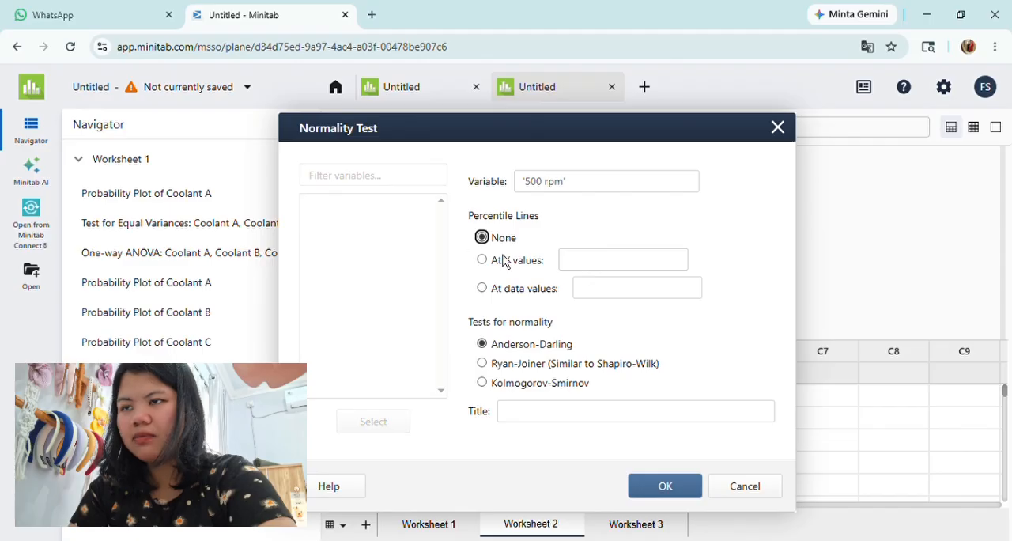
left_click(654, 498)
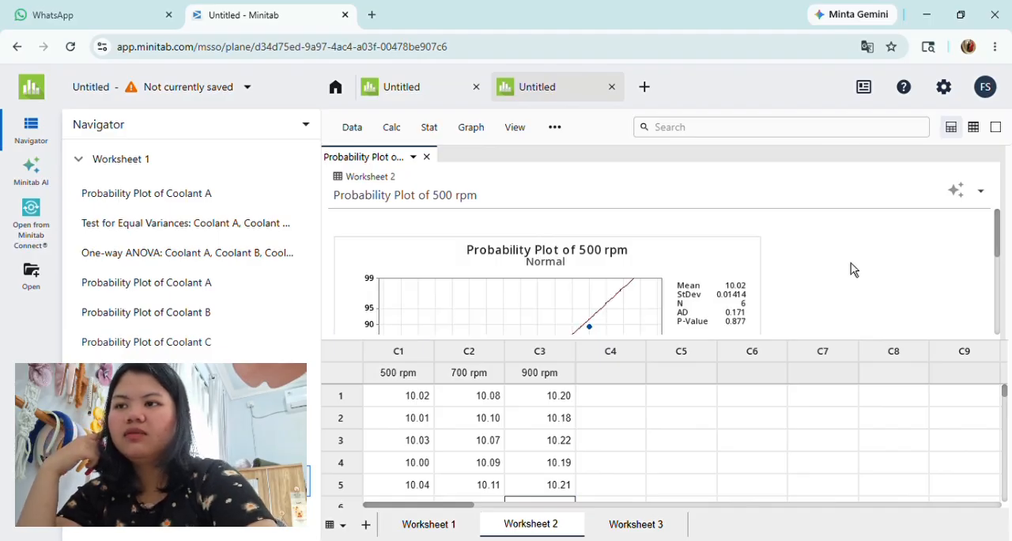
Step: Examine the plotted points and test statistics in the probability plot of 500 rpm, and close the report
scroll(851, 270, "down", 1)
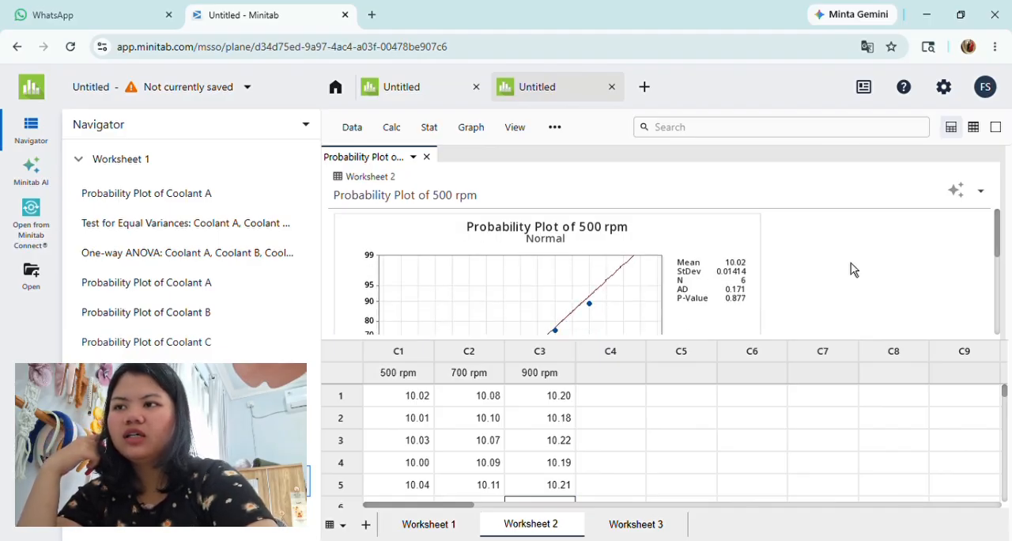
scroll(851, 269, "down", 2)
scroll(850, 269, "down", 3)
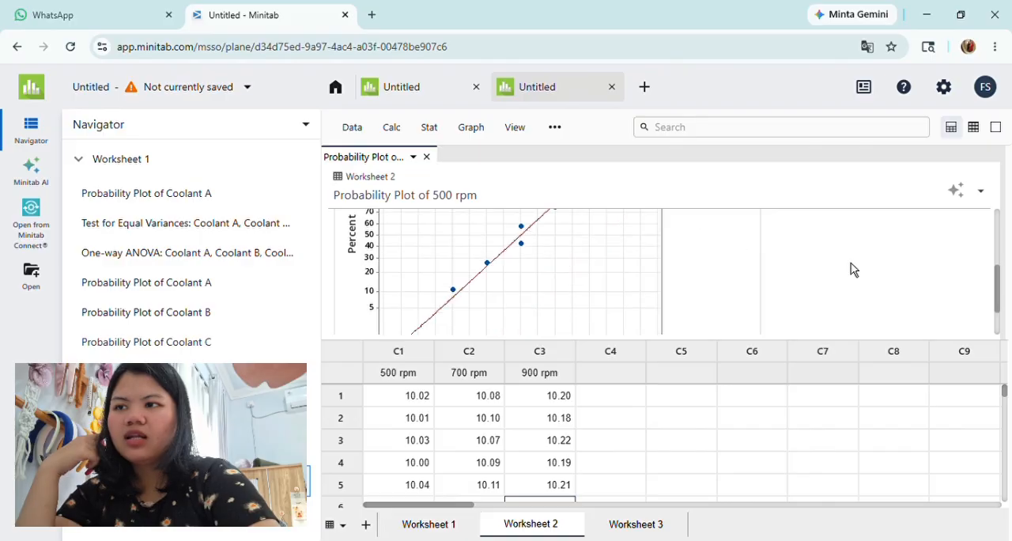
scroll(851, 269, "up", 6)
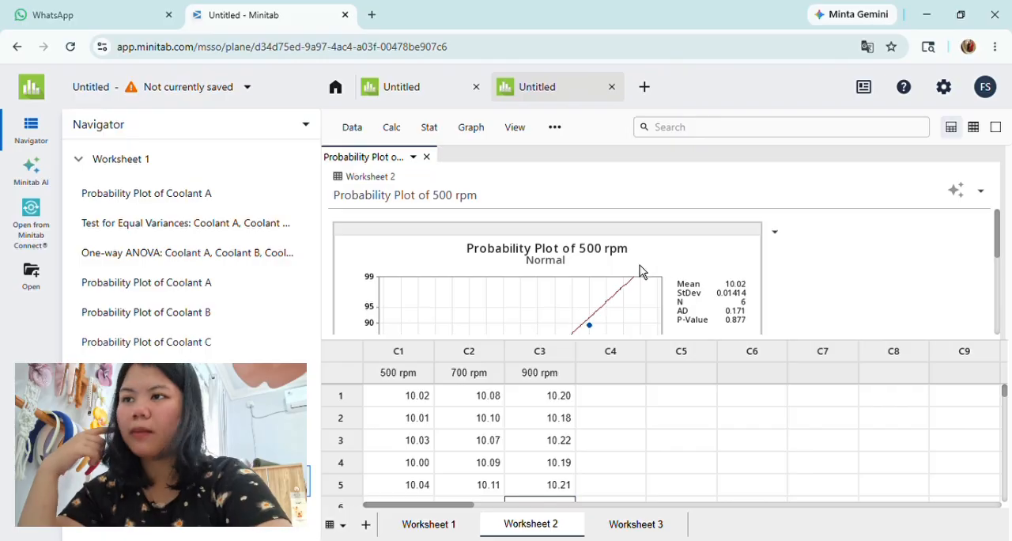
left_click(427, 158)
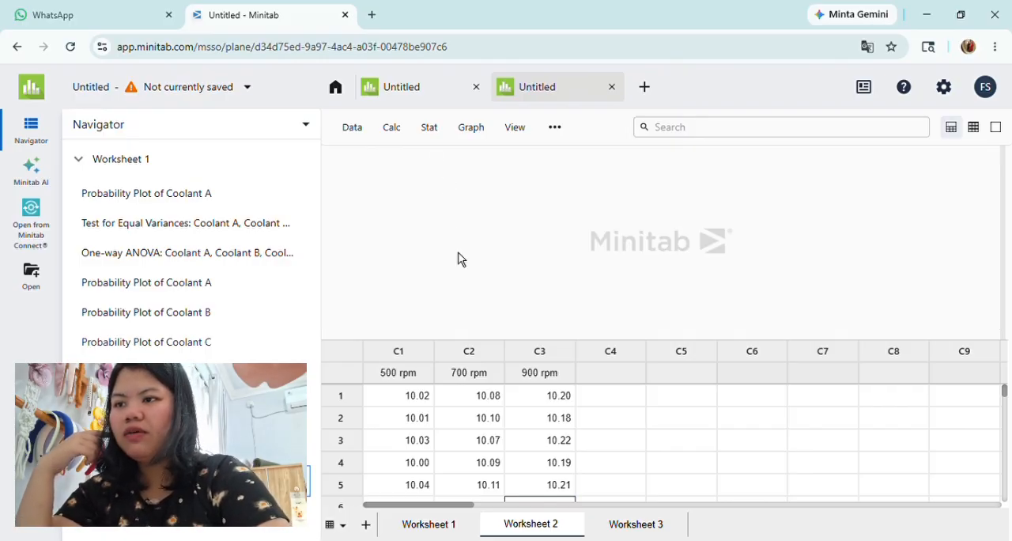
Step: Run an Anderson-Darling normality test on the 700 rpm column with no percentile lines
left_click(429, 131)
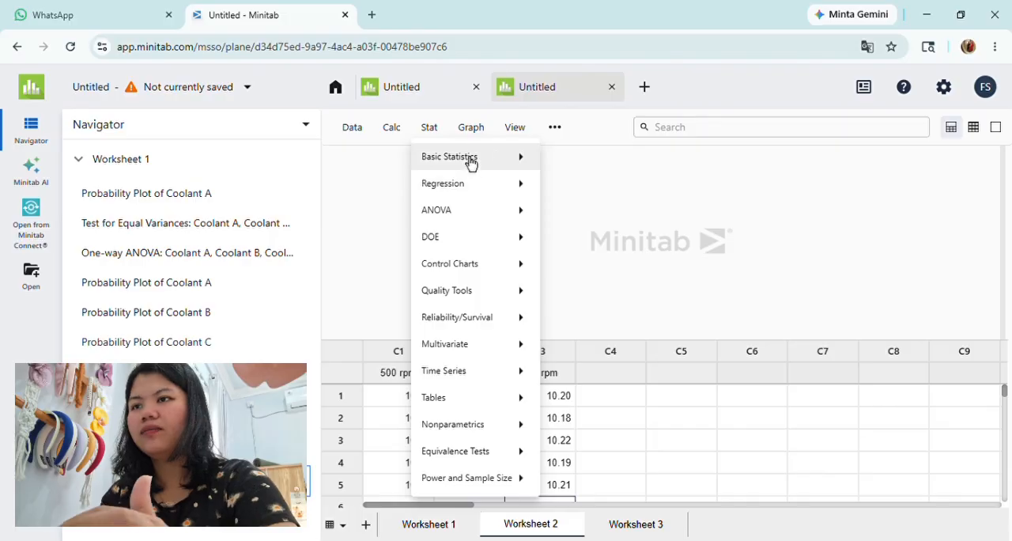
mouse_move(470, 163)
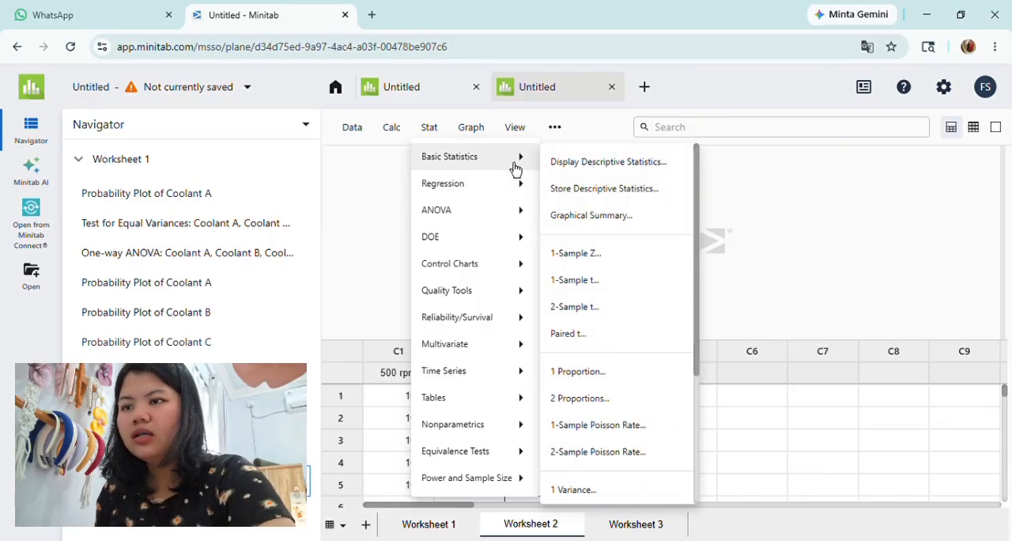
scroll(608, 284, "down", 3)
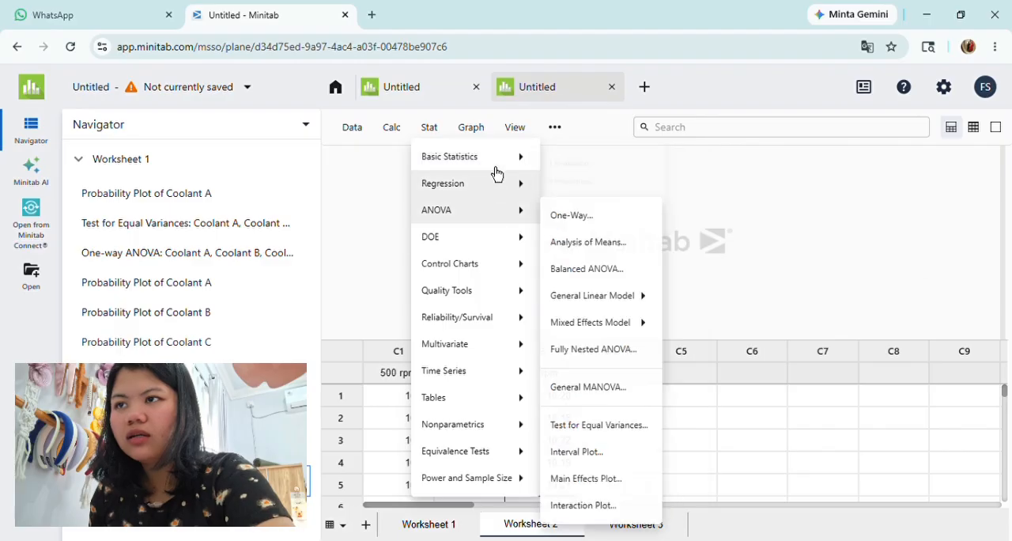
scroll(605, 298, "down", 3)
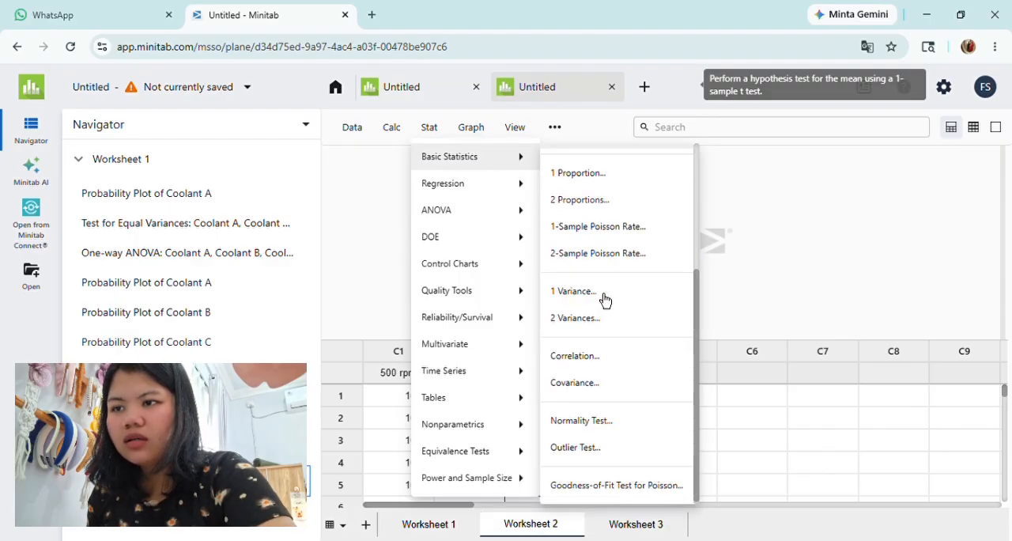
left_click(564, 433)
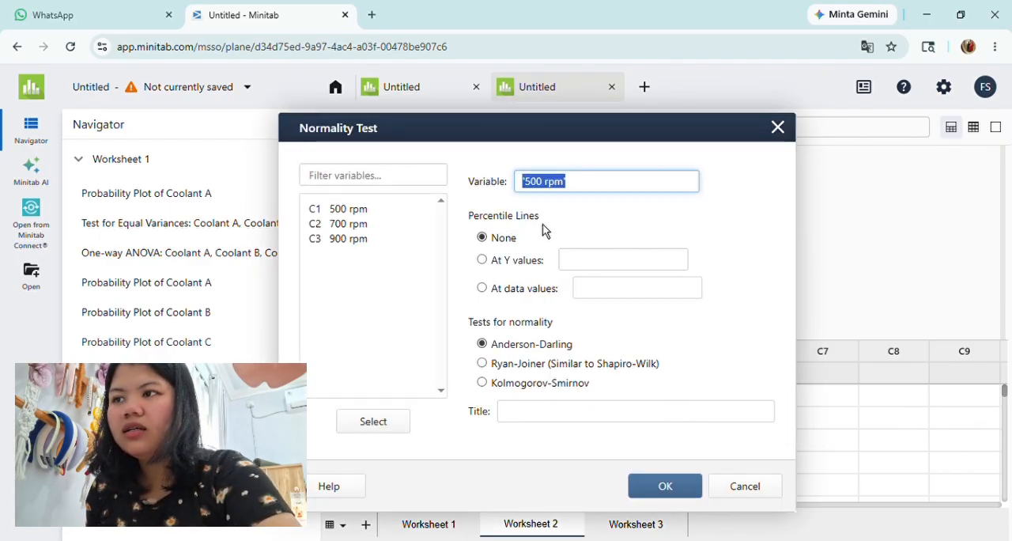
key("BackSpace")
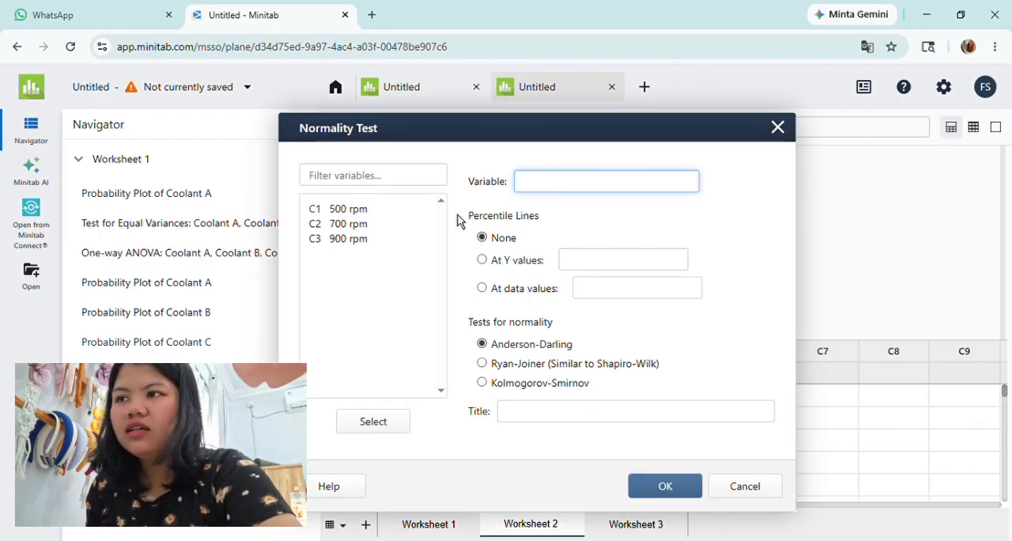
left_click(351, 229)
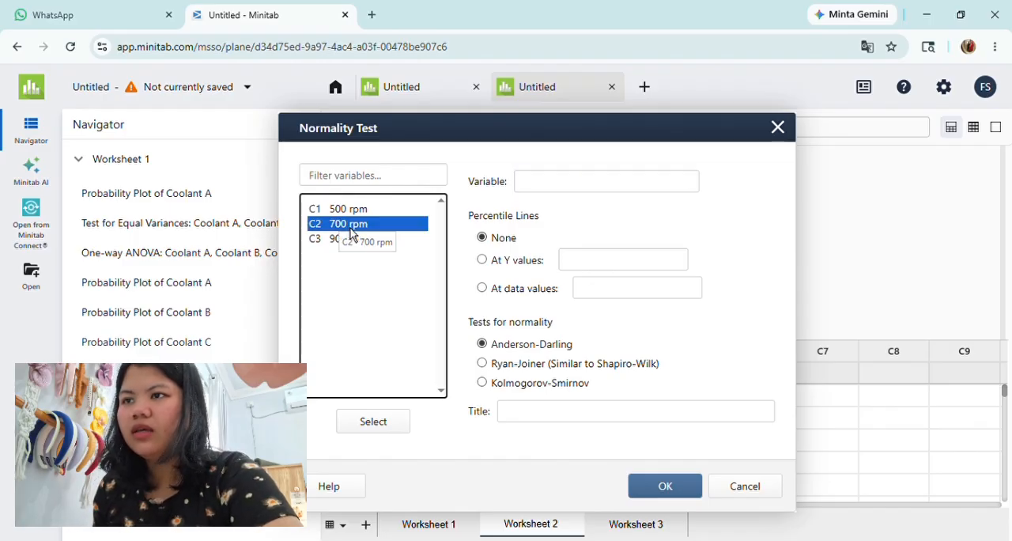
double_click(352, 229)
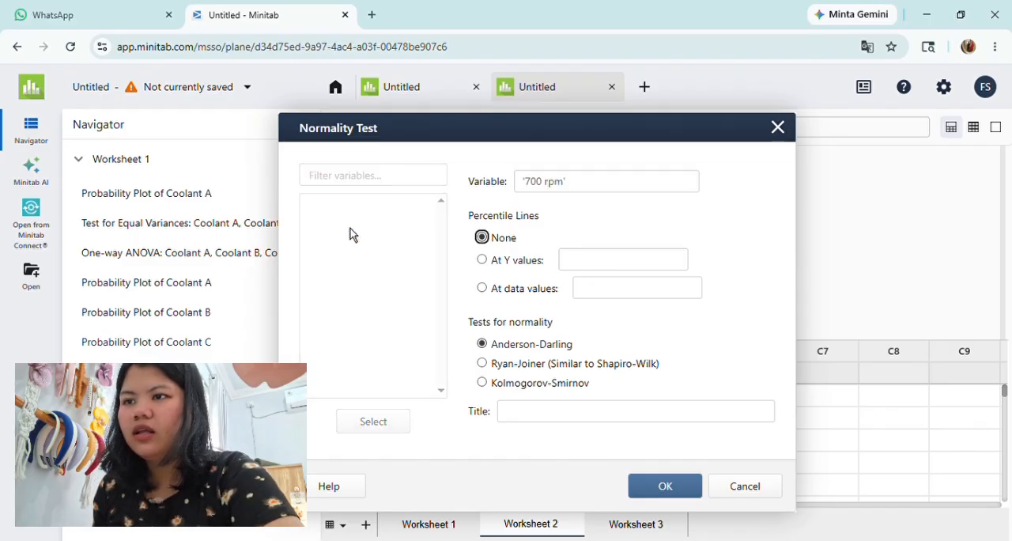
left_click(663, 486)
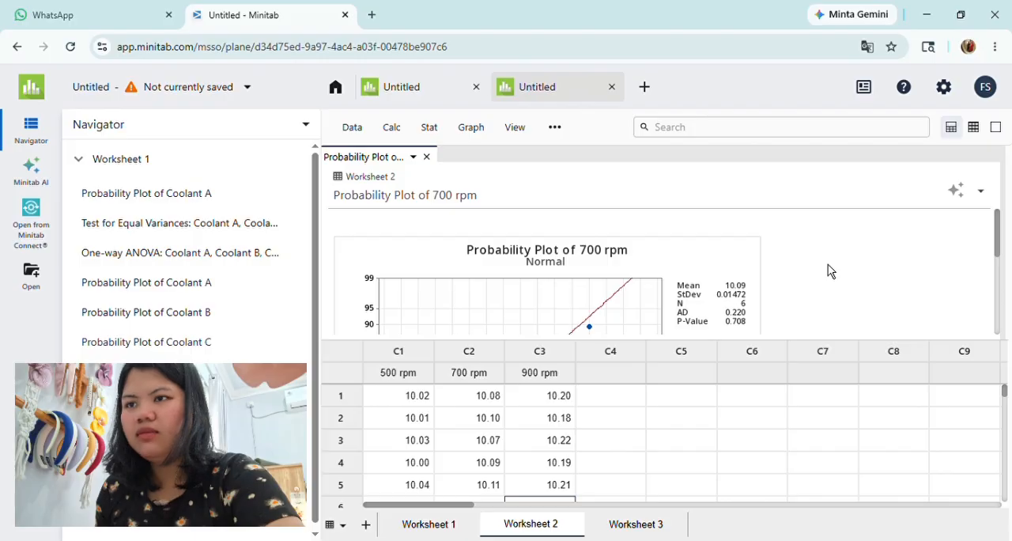
Step: Examine the plotted points and test statistics in the probability plot of 700 rpm, and close the report
scroll(827, 264, "down", 1)
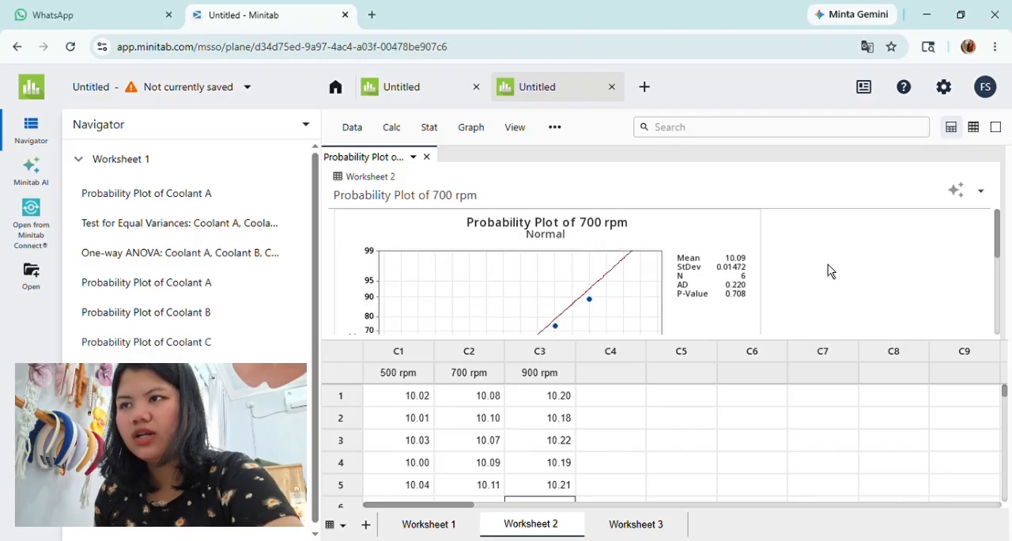
scroll(828, 264, "down", 3)
scroll(827, 264, "up", 4)
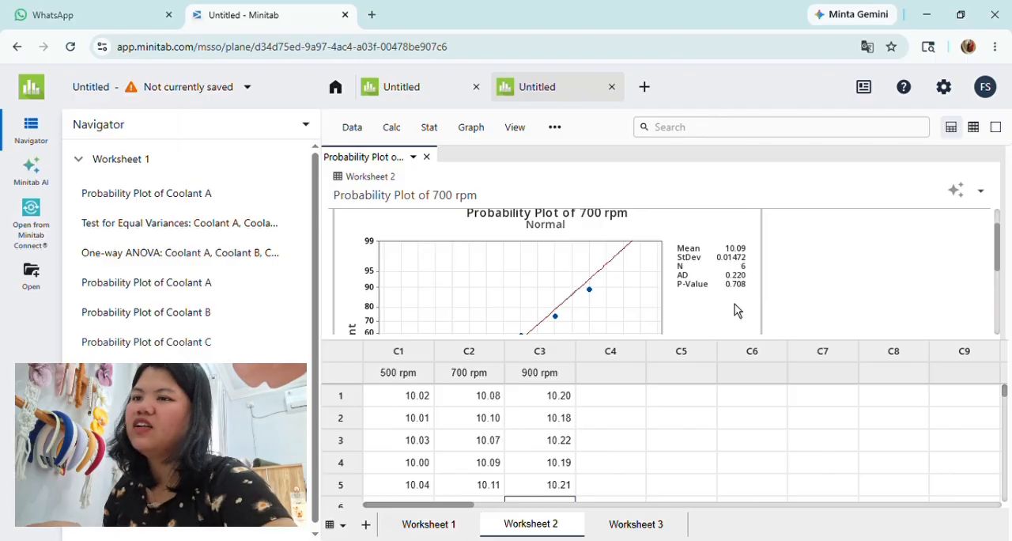
left_click(426, 158)
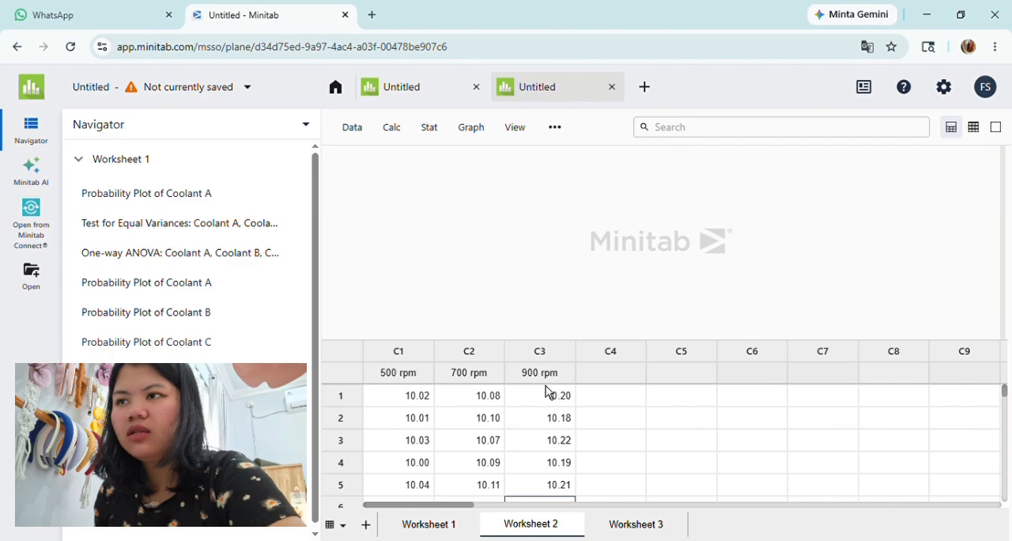
Step: Run an Anderson-Darling normality test on the 900 rpm column with no percentile lines
left_click(434, 134)
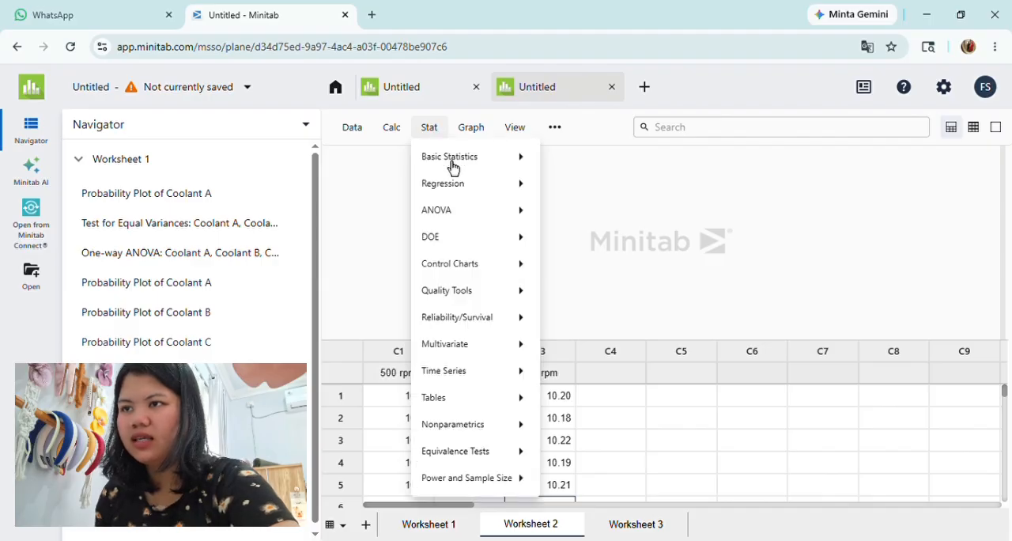
left_click(452, 165)
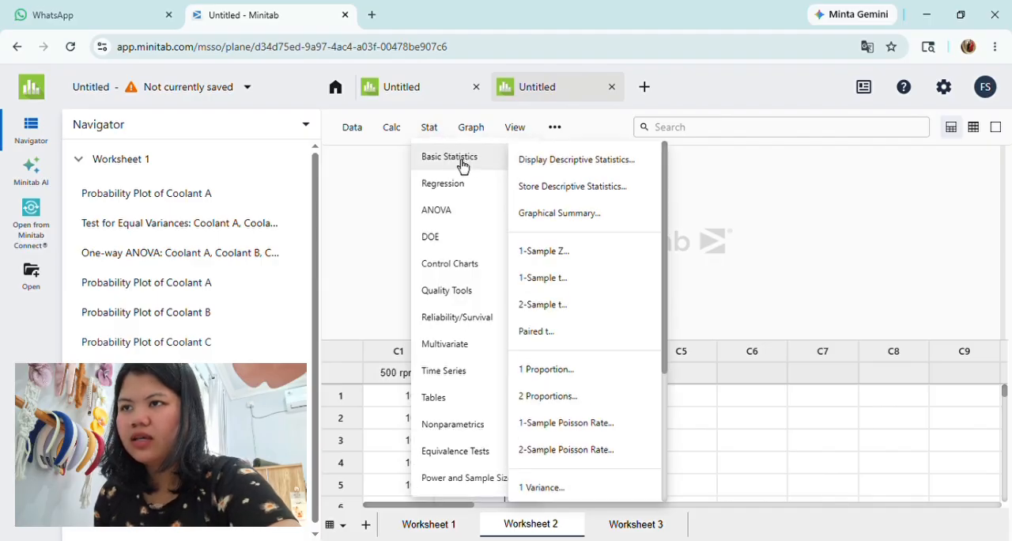
scroll(562, 266, "down", 3)
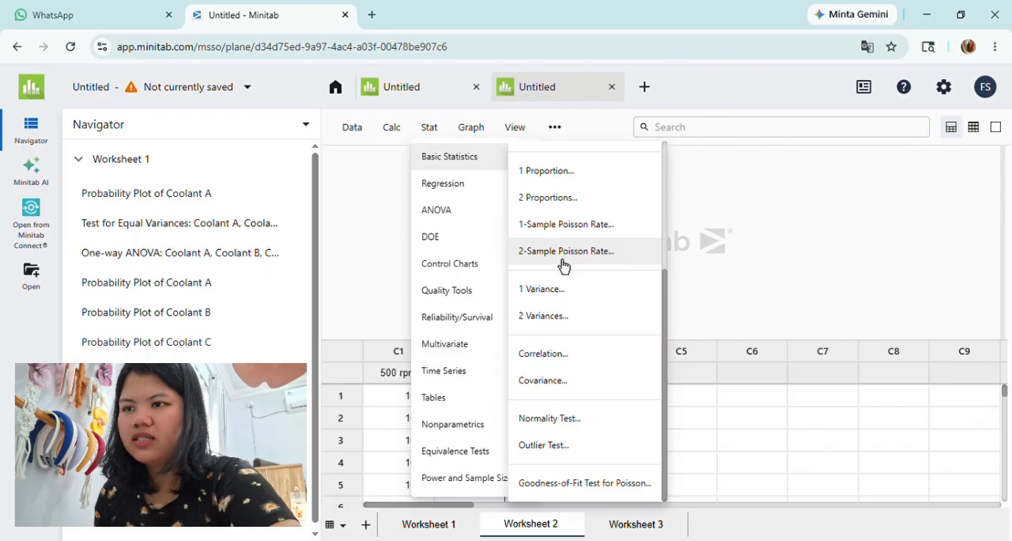
left_click(569, 434)
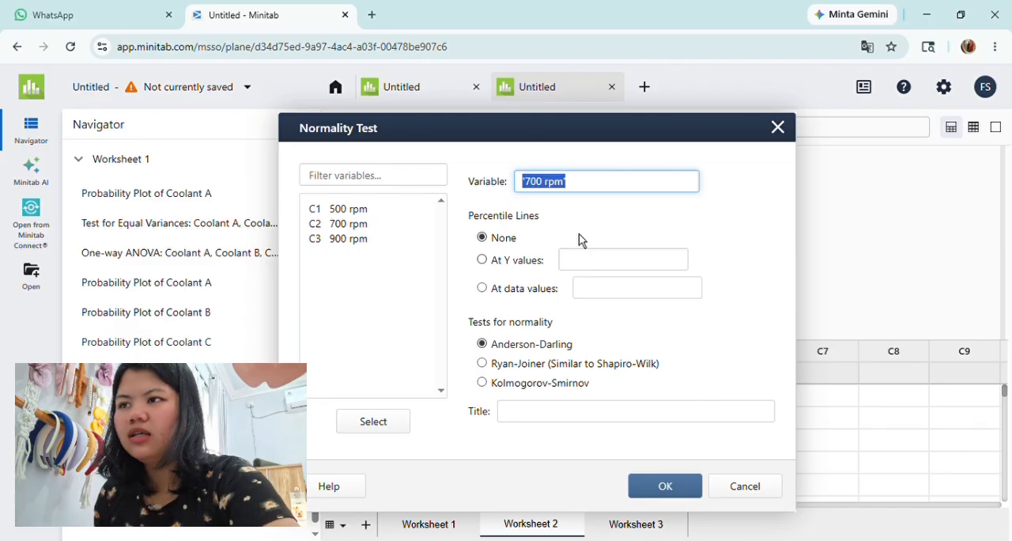
key("BackSpace")
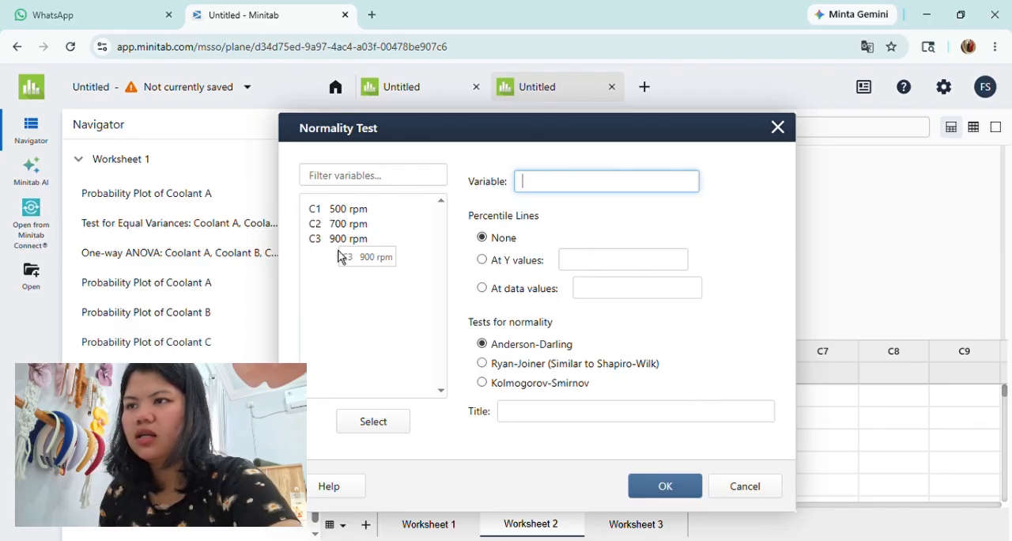
left_click(338, 251)
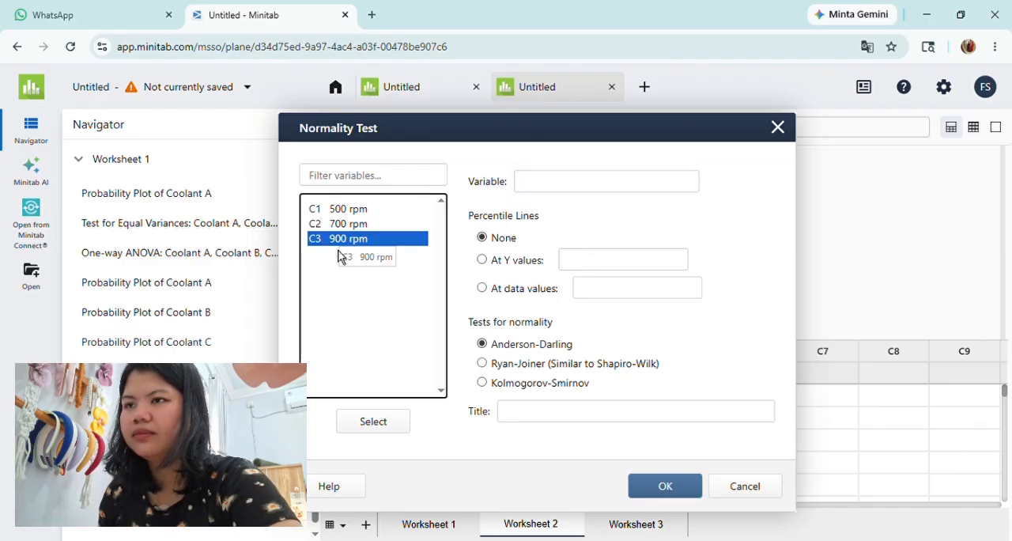
double_click(339, 254)
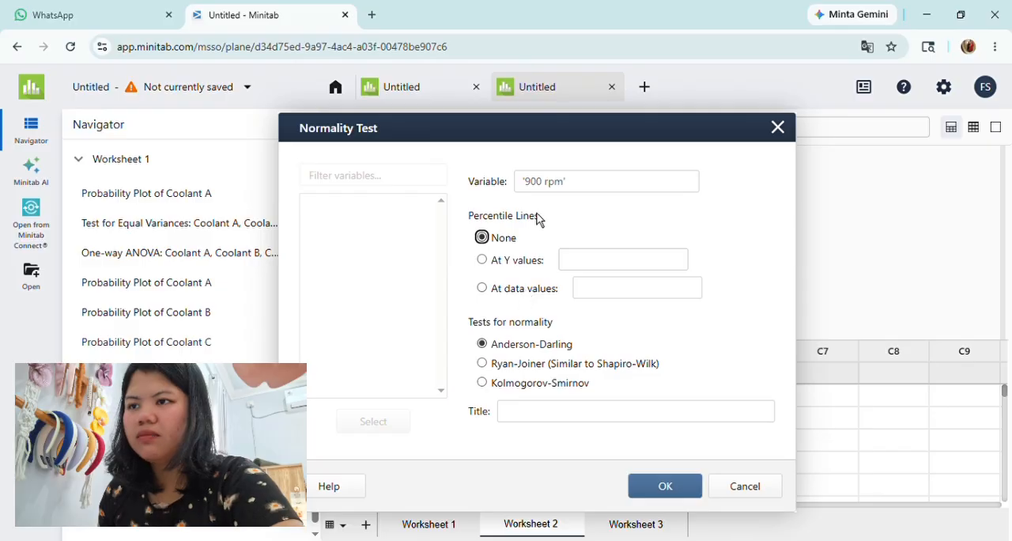
left_click(663, 486)
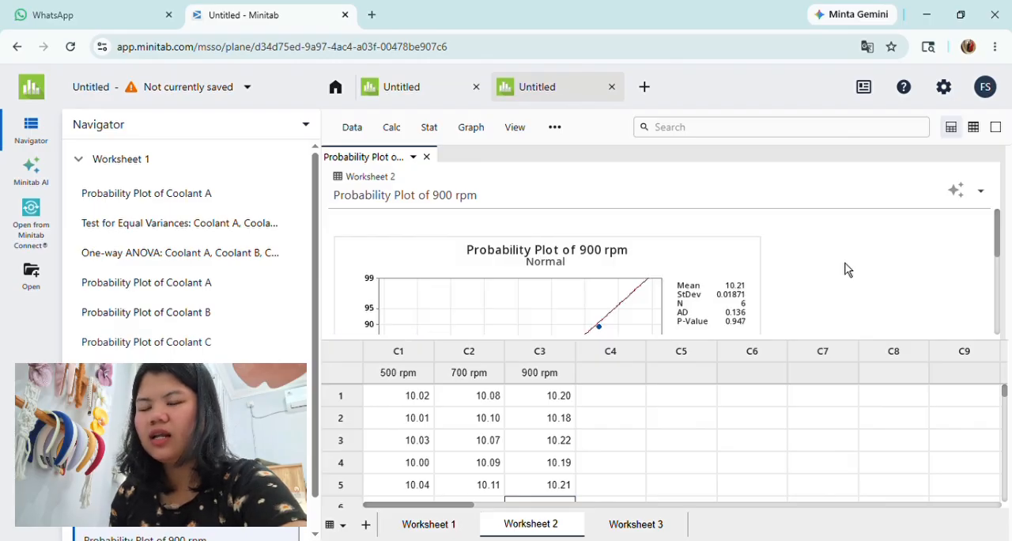
Step: Examine the plotted points and test statistics in the probability plot of 900 rpm, and close the report
scroll(844, 269, "down", 3)
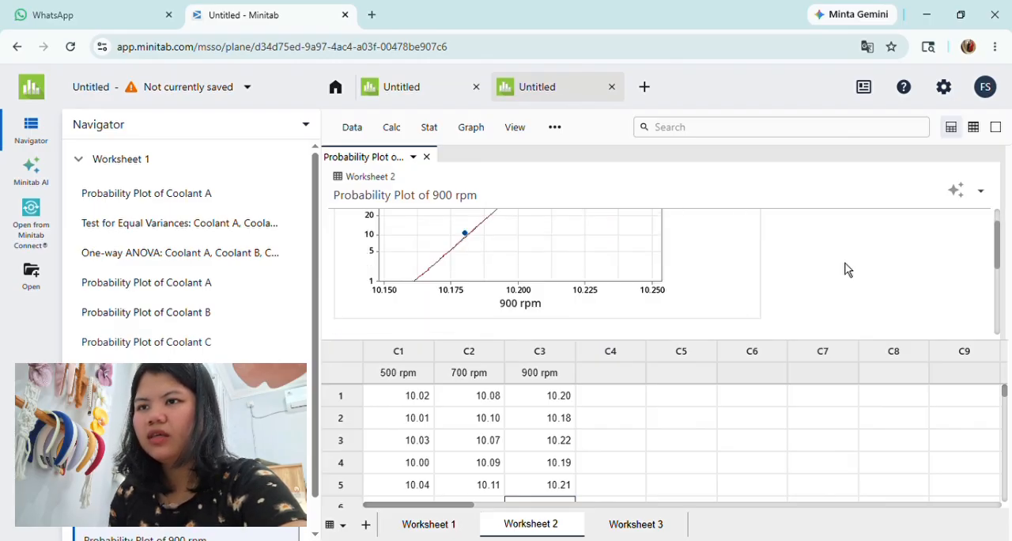
scroll(844, 270, "up", 3)
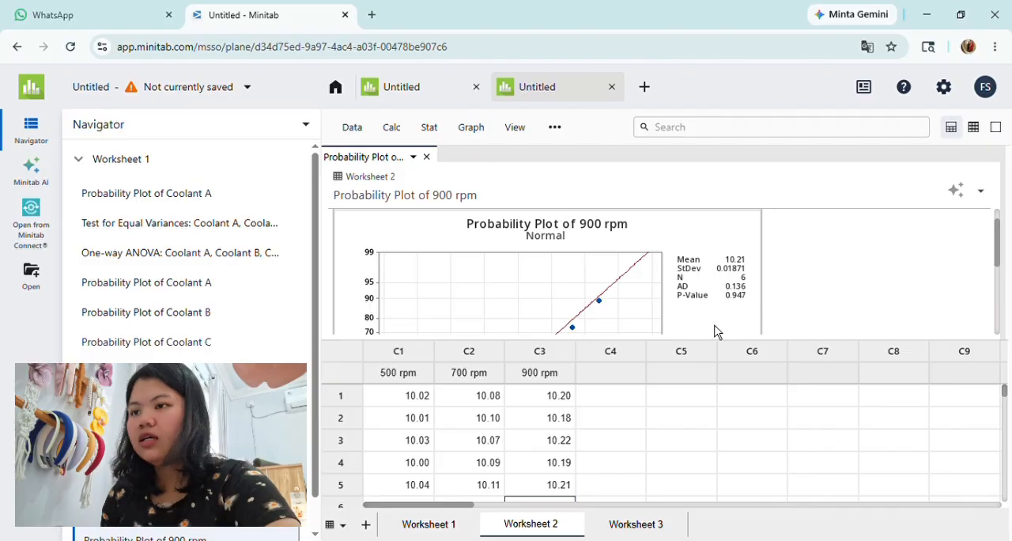
left_click(427, 158)
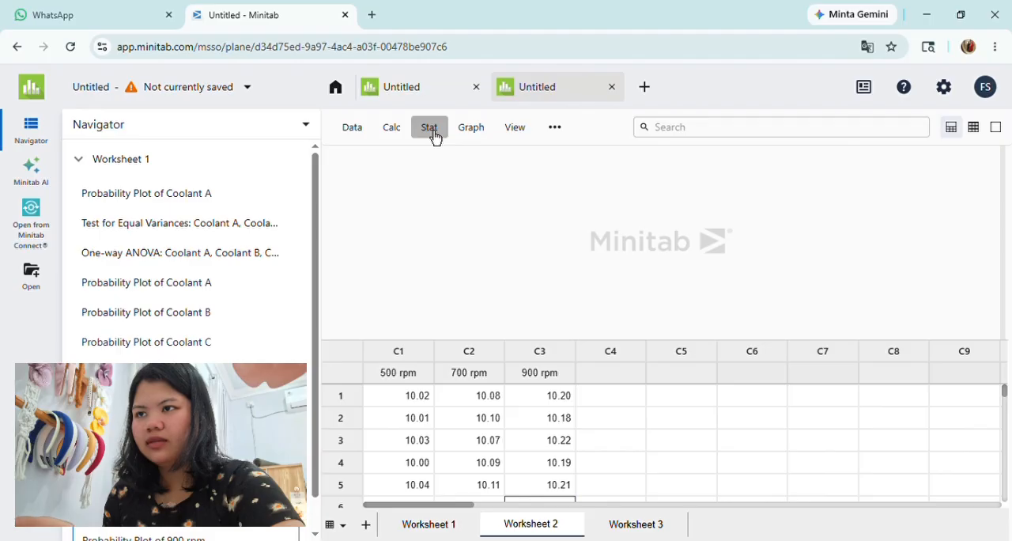
Step: Start a Test for Equal Variances with separate response columns and clear the Coolant A, B and C responses
left_click(434, 135)
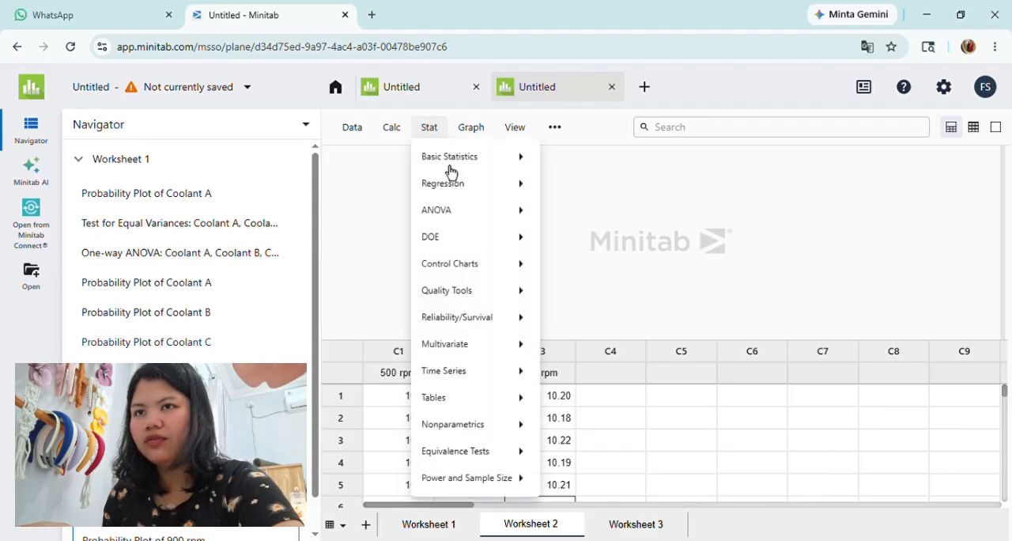
mouse_move(458, 222)
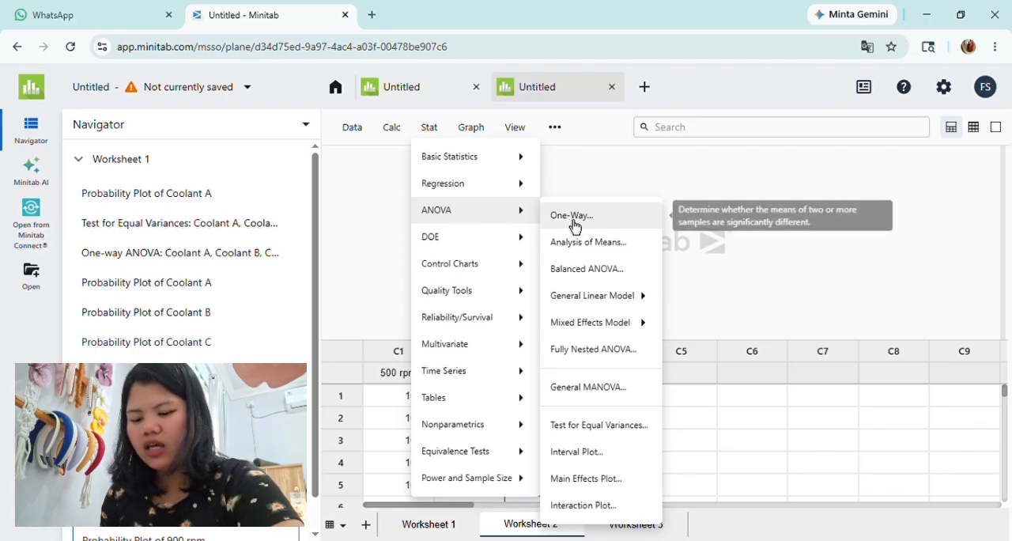
mouse_move(590, 303)
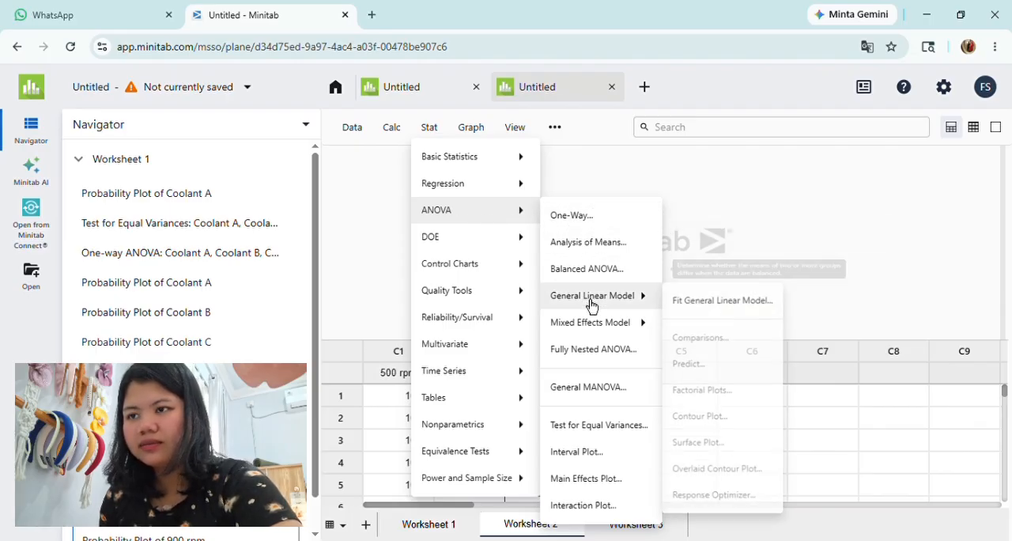
left_click(582, 427)
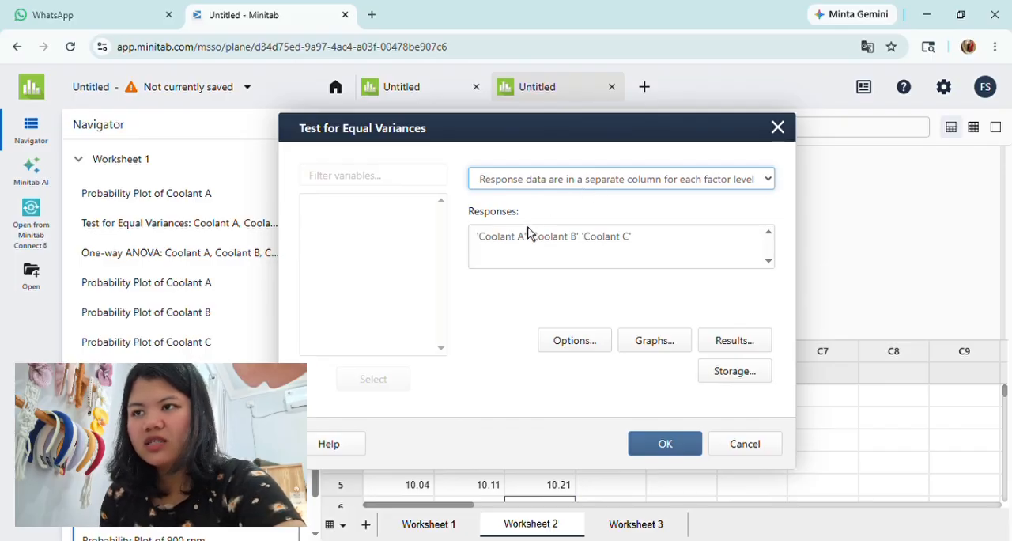
left_click(645, 241)
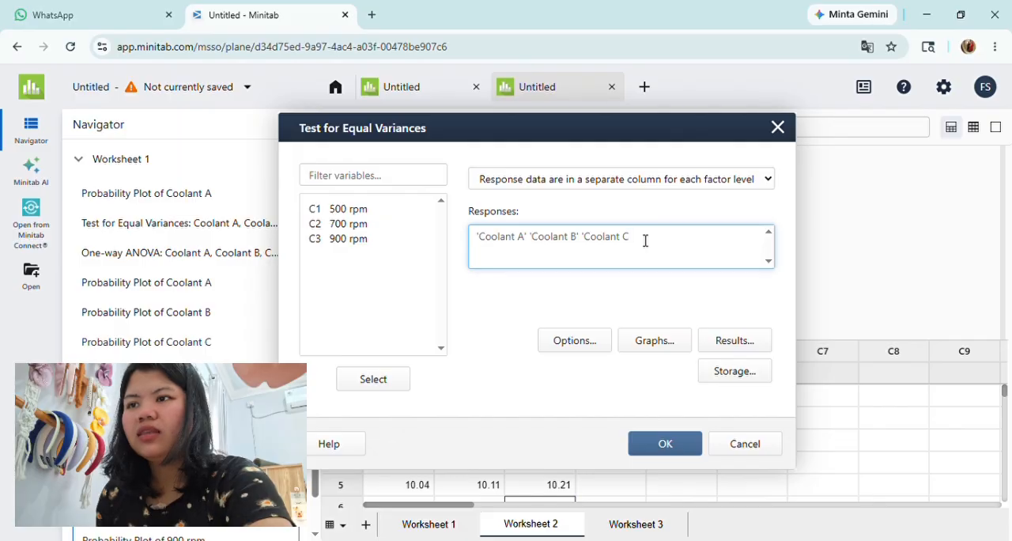
key("BackSpace")
key("BackSpace")
key("BackSpace")
key("BackSpace")
key("BackSpace")
key("BackSpace")
key("BackSpace")
key("BackSpace")
key("BackSpace")
key("BackSpace")
key("BackSpace")
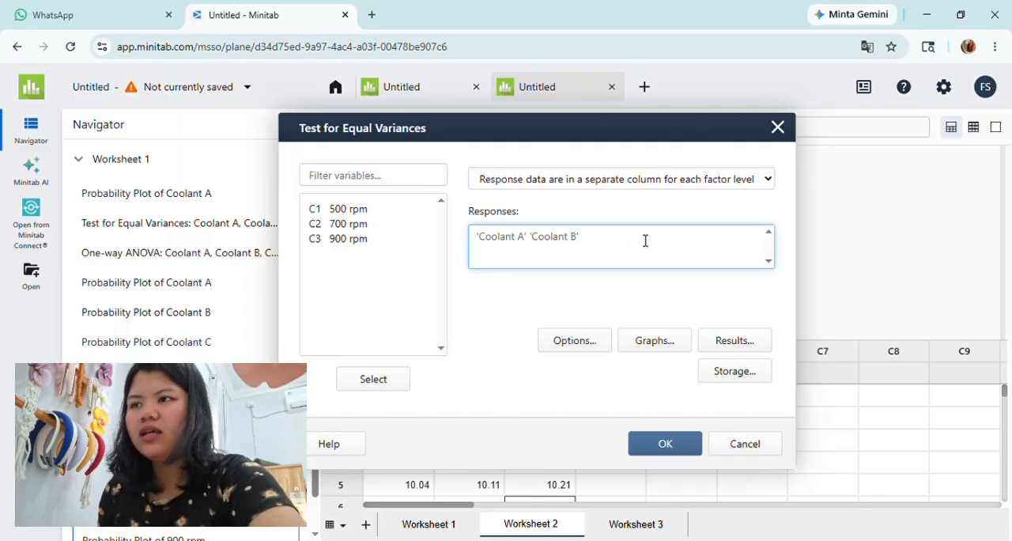
key("ctrl+a")
key("BackSpace")
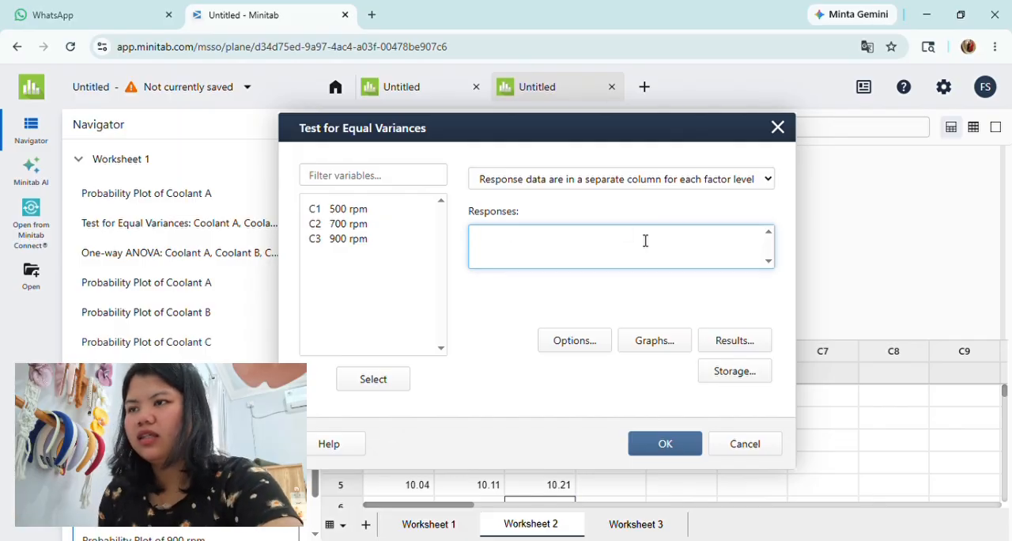
Step: Use the 500 rpm, 700 rpm and 900 rpm columns as responses and run the equal-variances test
left_click(340, 216)
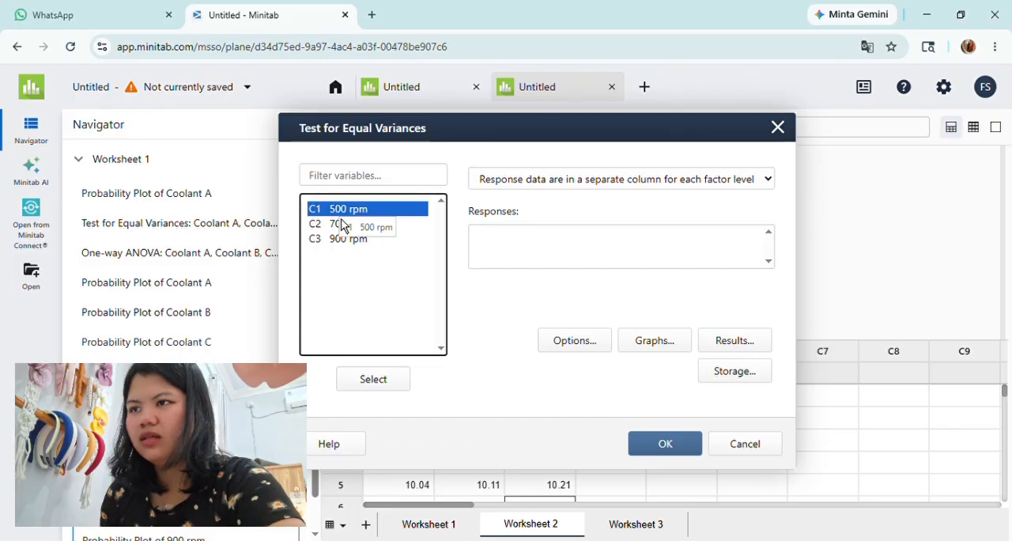
double_click(341, 216)
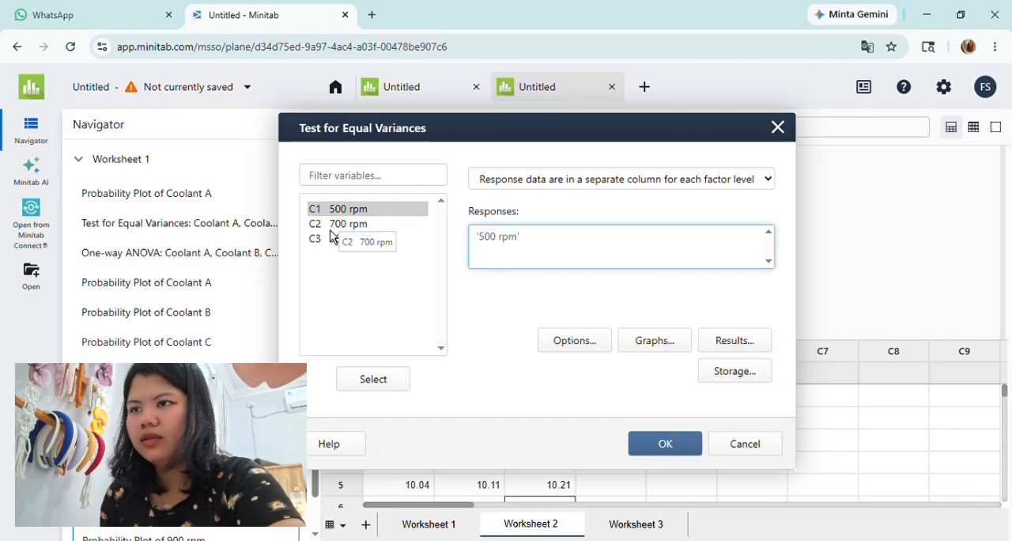
double_click(340, 225)
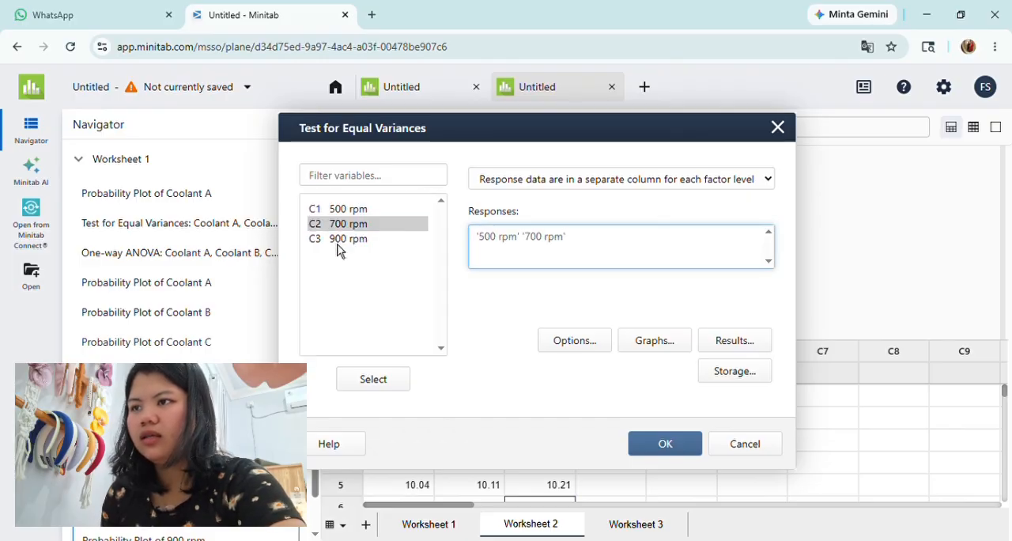
left_click(339, 240)
double_click(338, 241)
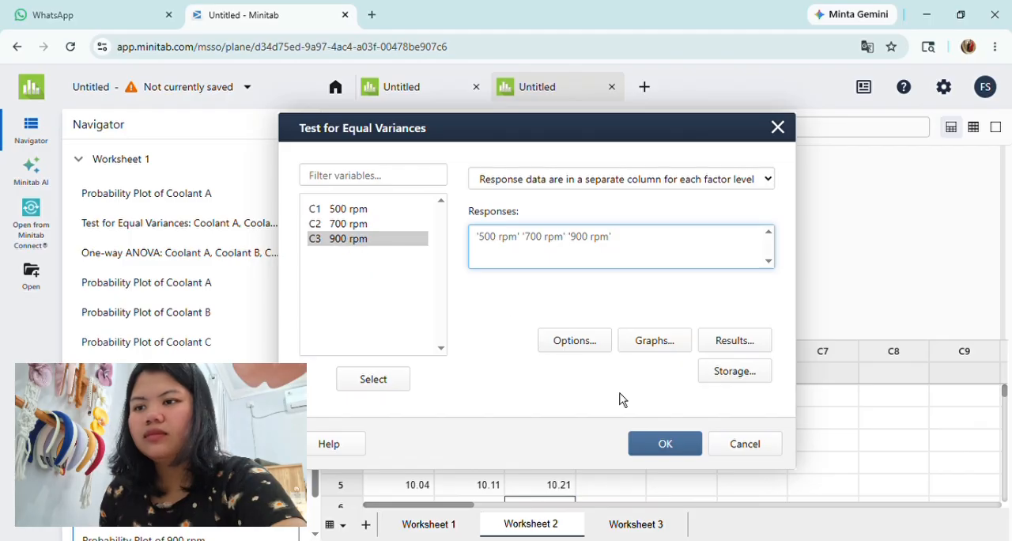
left_click(664, 447)
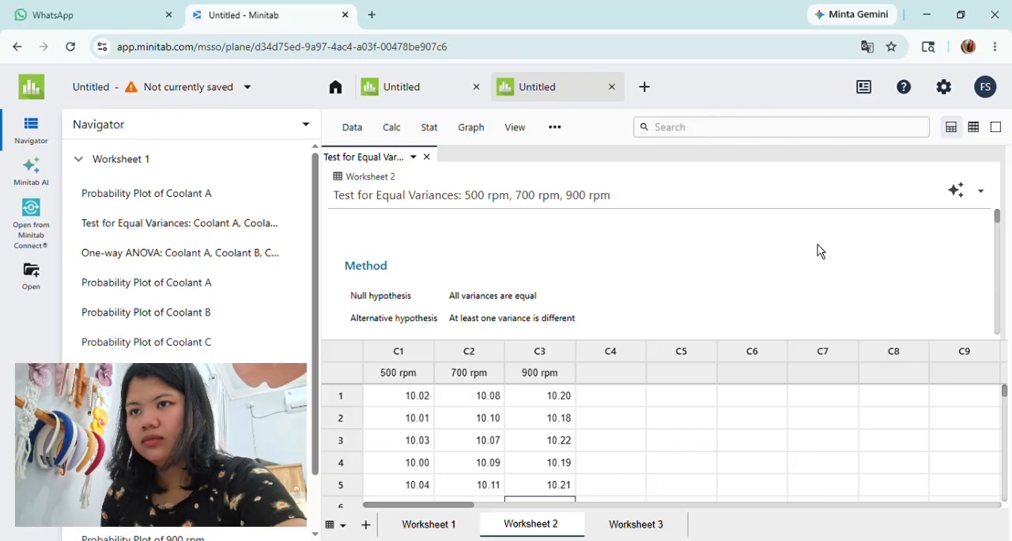
Step: Examine the confidence intervals and the multiple comparisons and Levene p-values in the equal-variances report, and close it
scroll(818, 251, "down", 3)
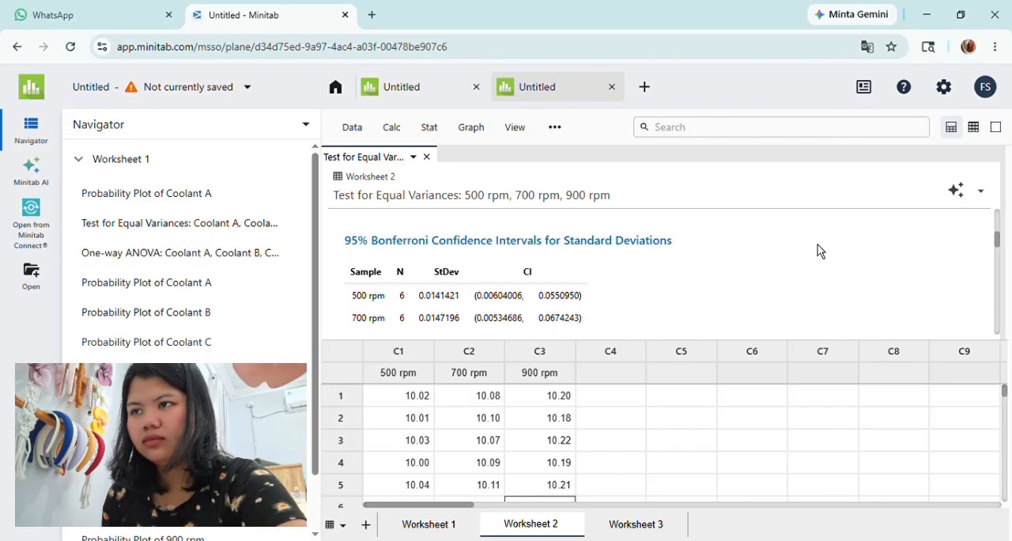
scroll(819, 250, "down", 5)
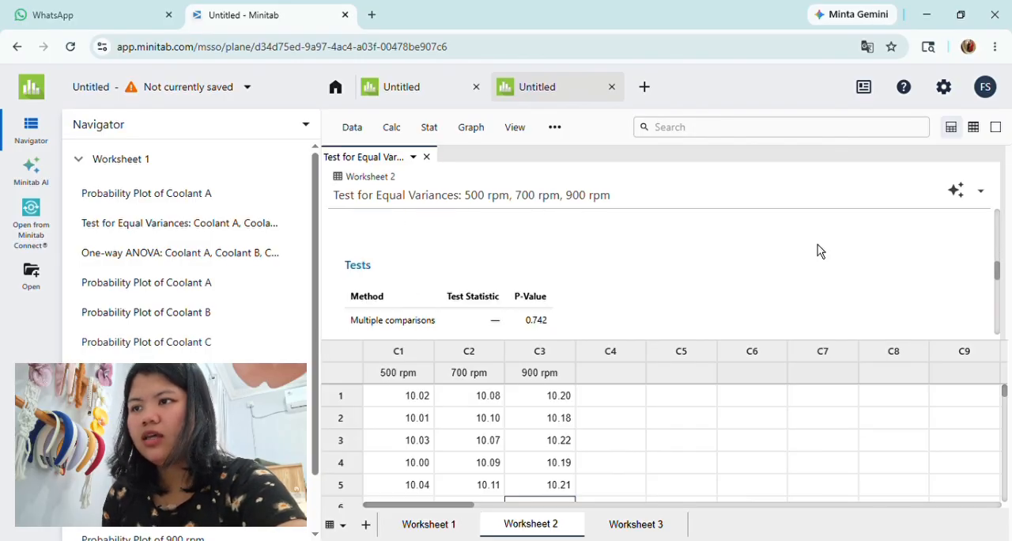
scroll(819, 251, "down", 1)
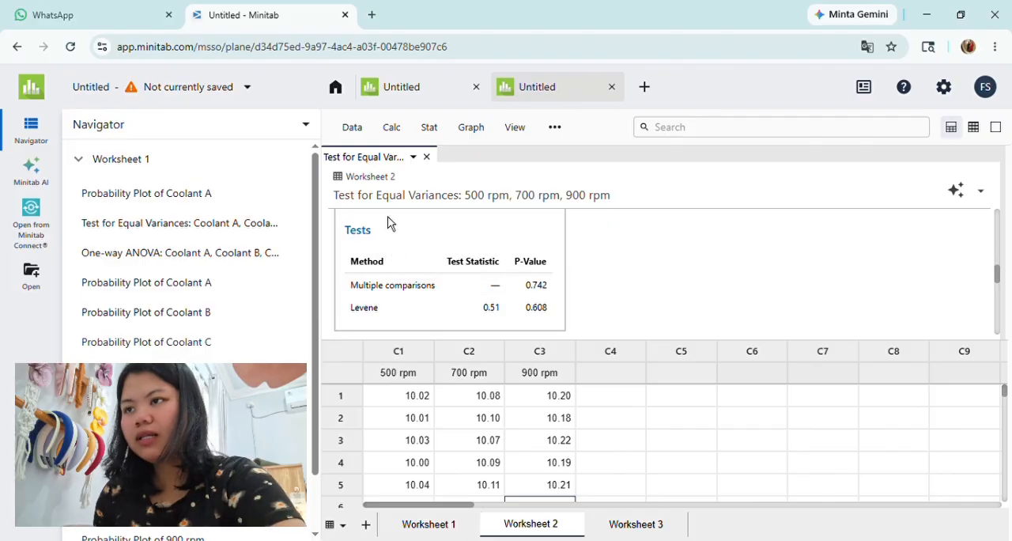
left_click(426, 157)
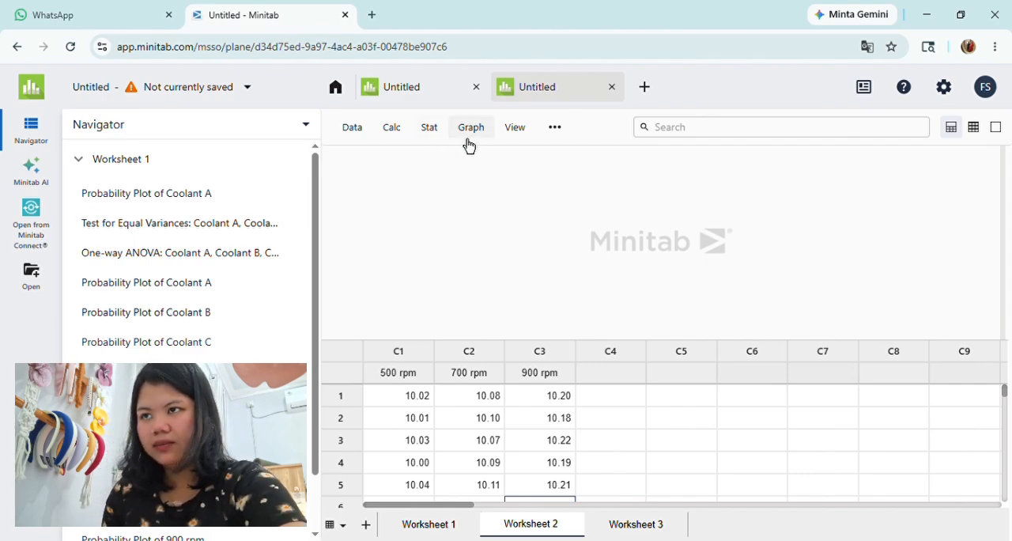
Step: Start a One-Way ANOVA with separate response columns and clear the Coolant A, B and C responses
left_click(468, 141)
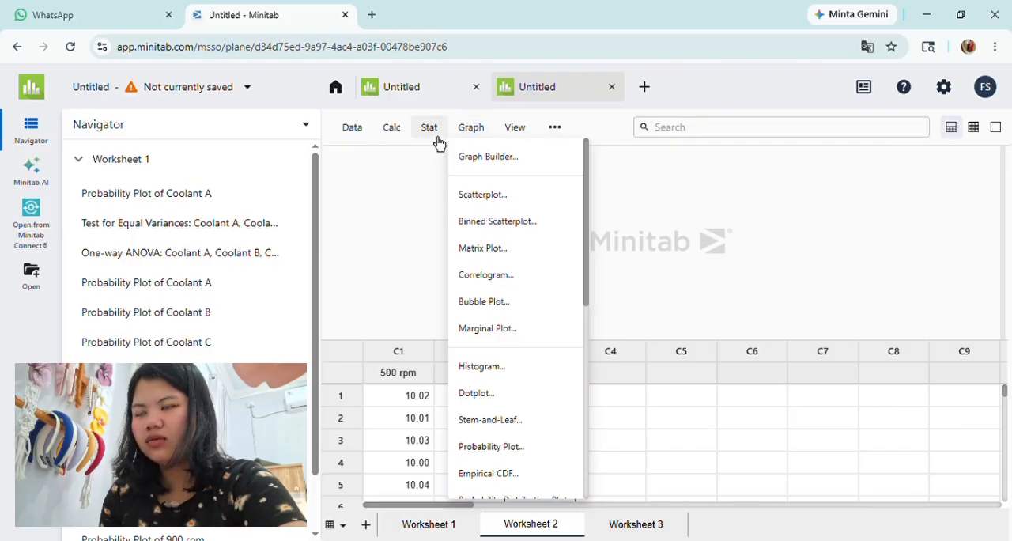
left_click(437, 139)
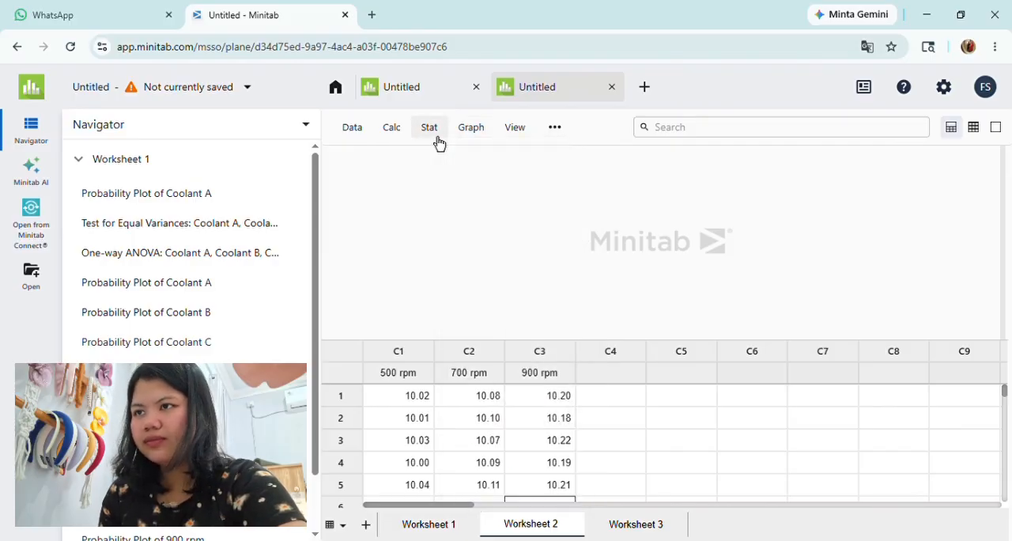
left_click(439, 142)
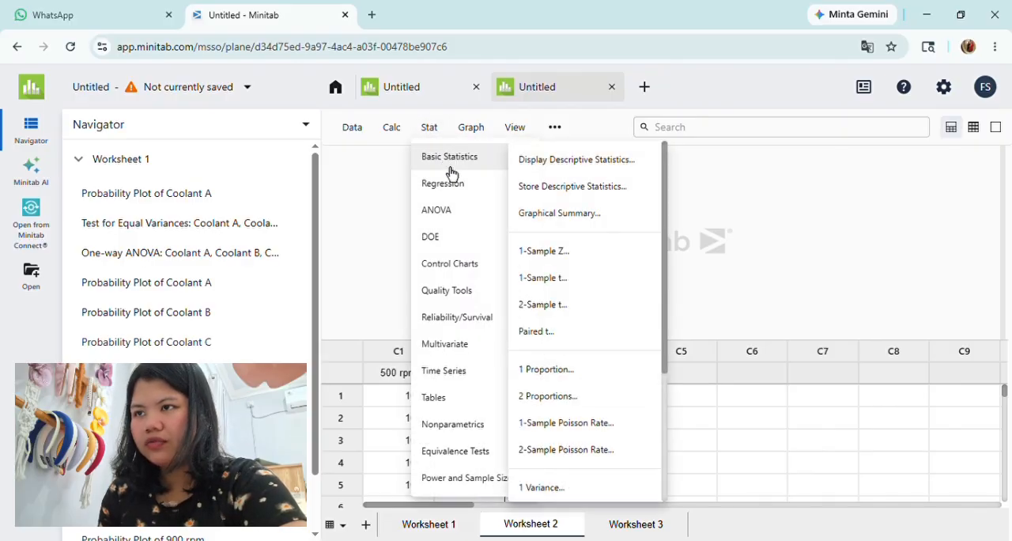
mouse_move(450, 217)
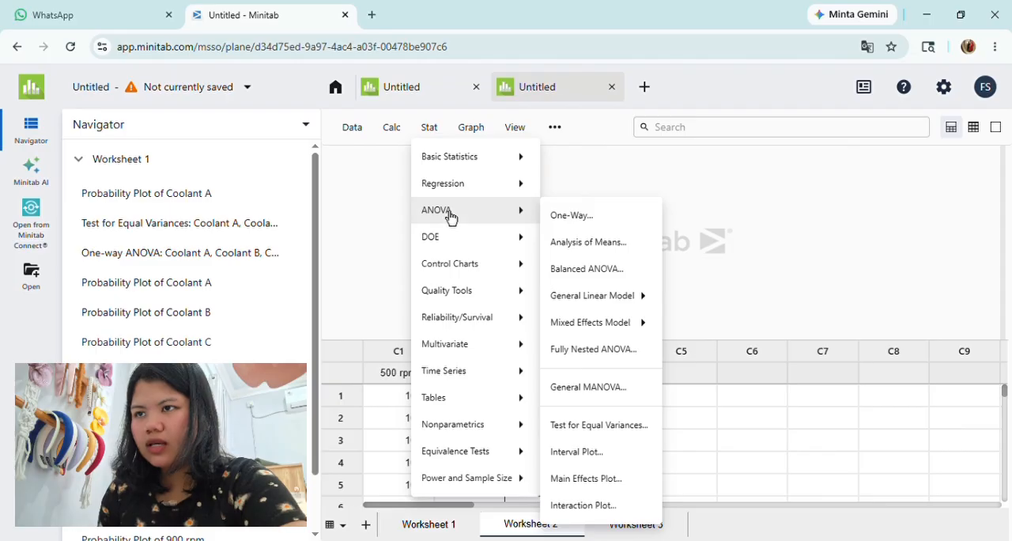
mouse_move(593, 304)
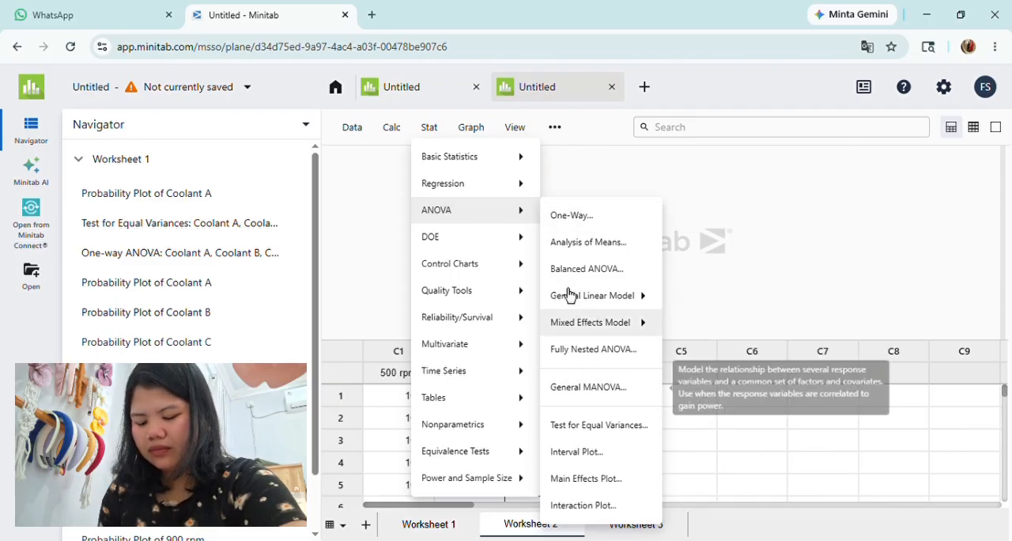
left_click(573, 230)
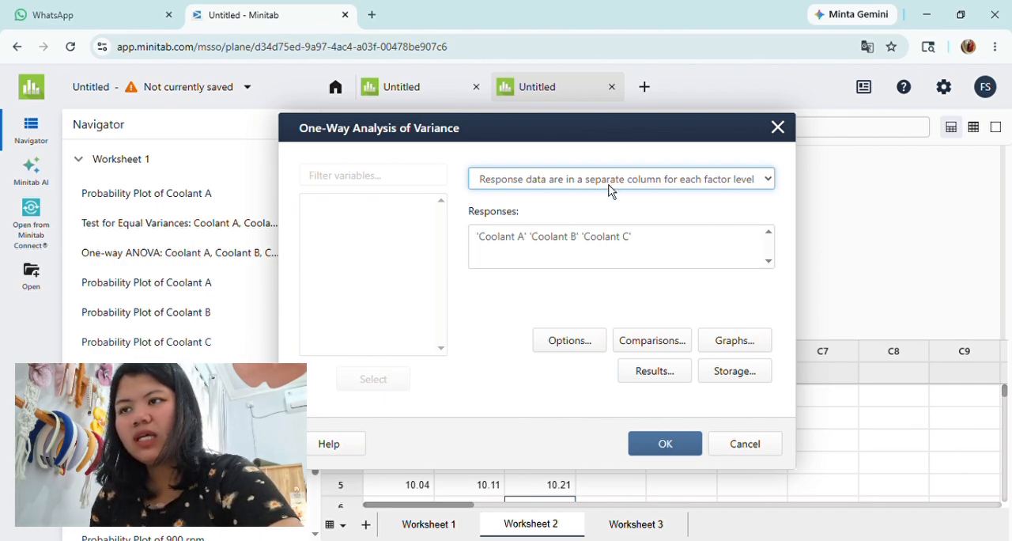
left_click(641, 243)
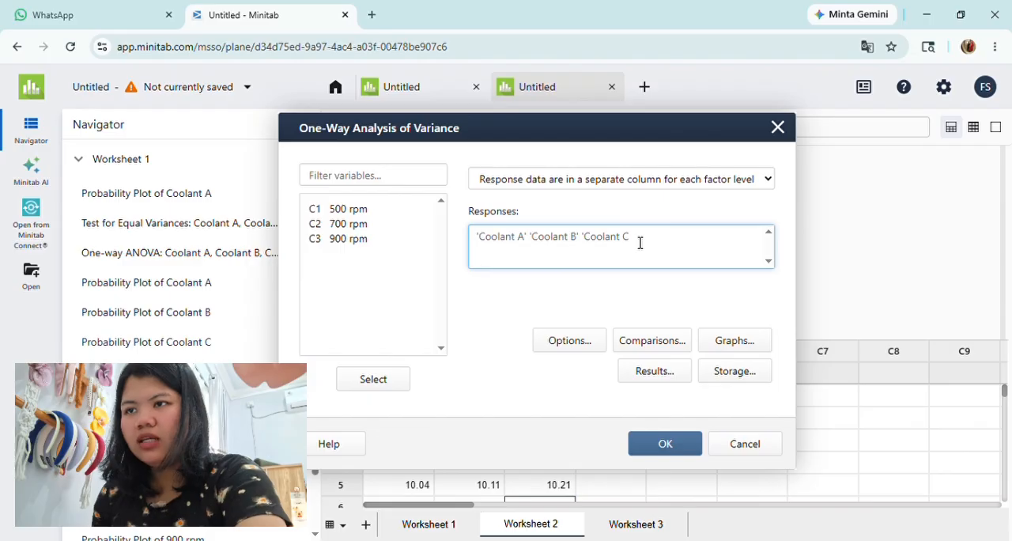
key("BackSpace")
key("BackSpace")
key("BackSpace")
key("BackSpace")
key("BackSpace")
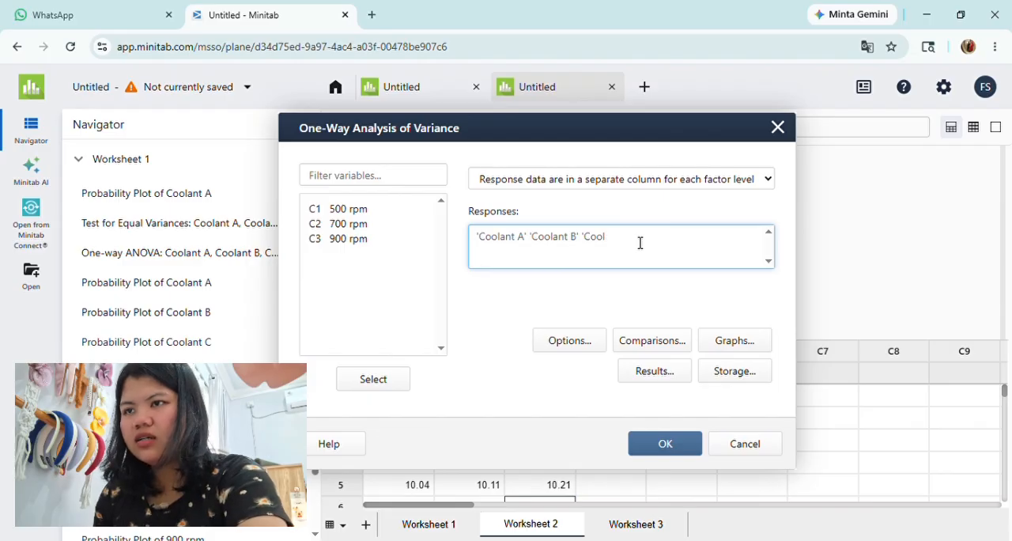
key("ctrl+a")
key("BackSpace")
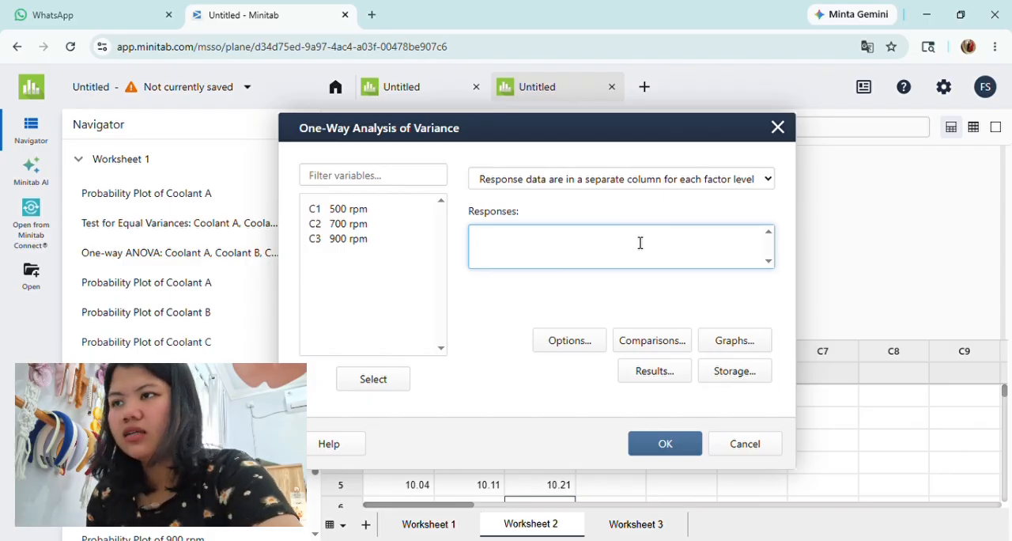
Step: Use the 500 rpm, 700 rpm and 900 rpm columns as responses and run the one-way ANOVA
left_click(362, 212)
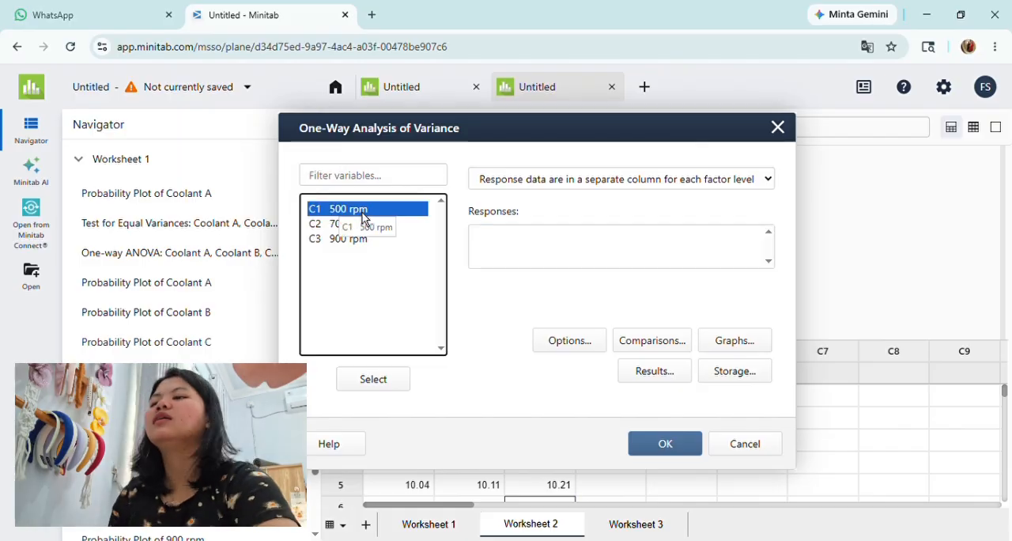
double_click(362, 212)
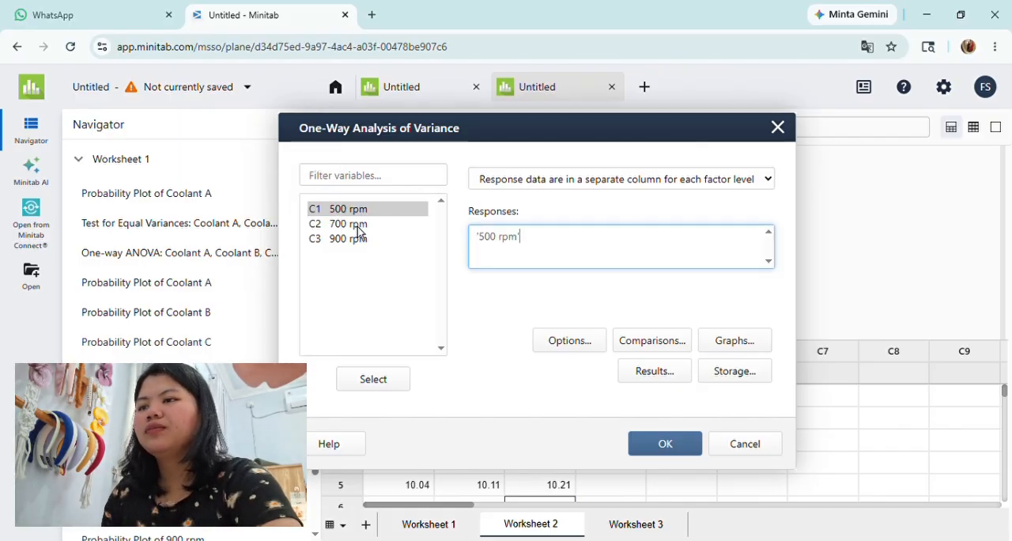
left_click(357, 226)
double_click(357, 226)
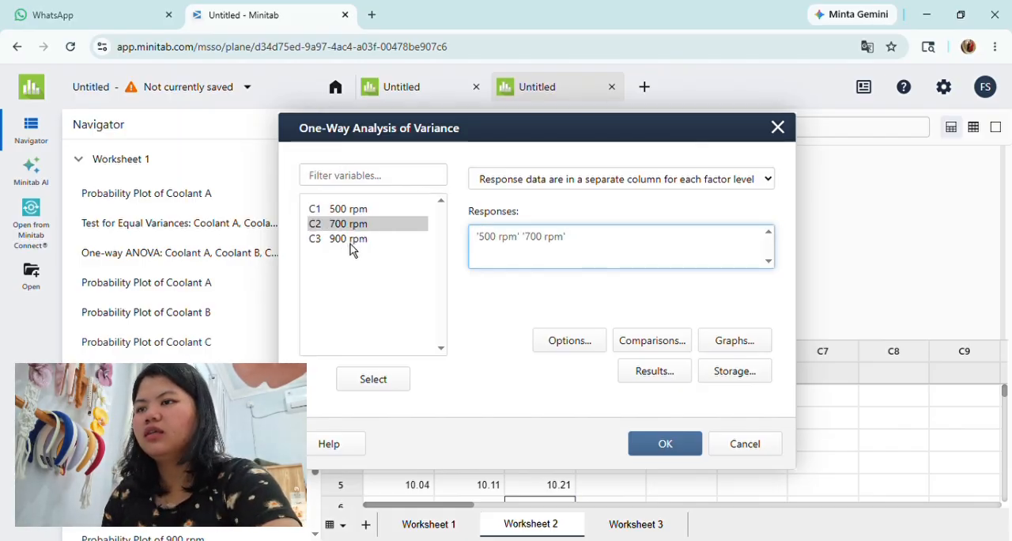
left_click(350, 241)
double_click(350, 241)
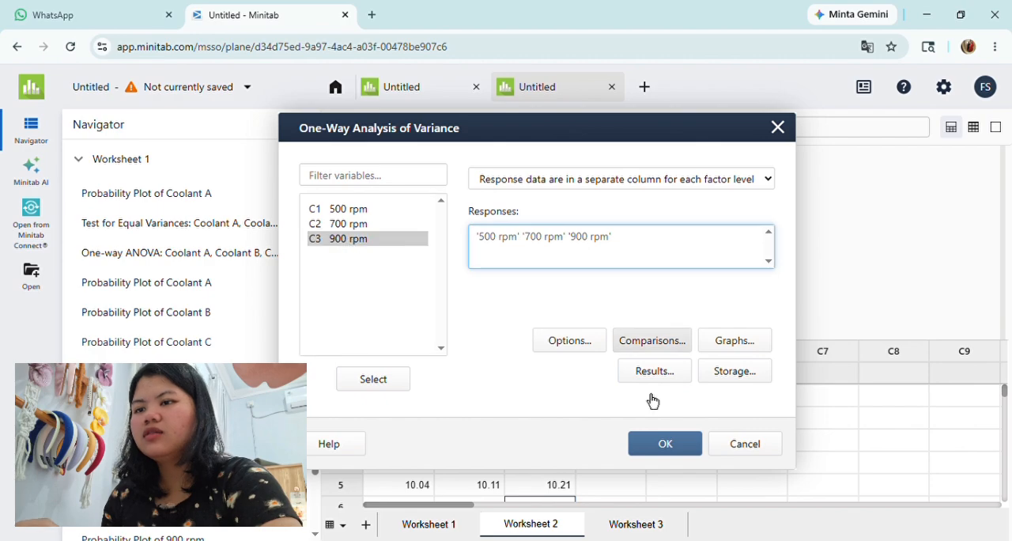
left_click(665, 444)
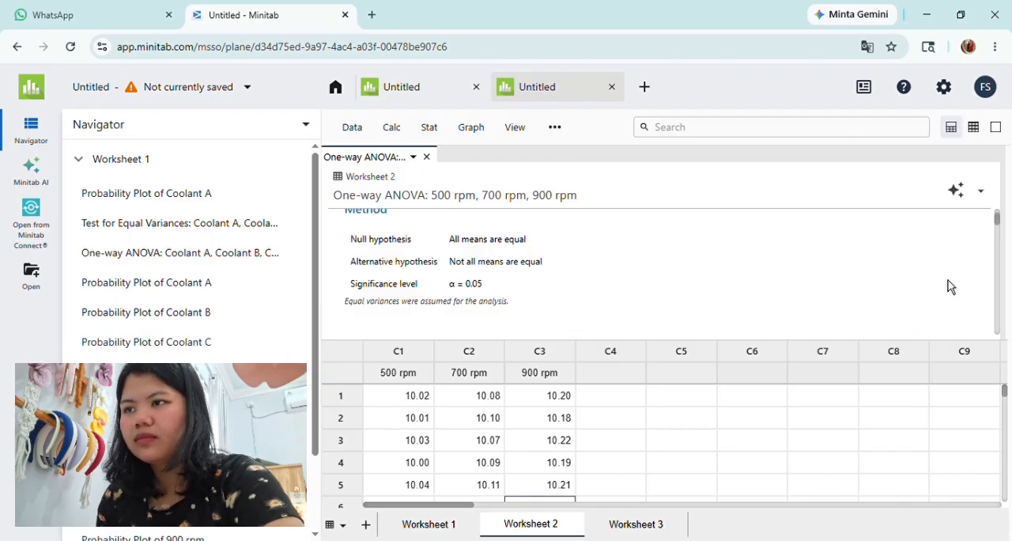
Step: Examine the F-value and p-value in the Analysis of Variance table for the three rpm columns, and close the report
scroll(881, 287, "down", 2)
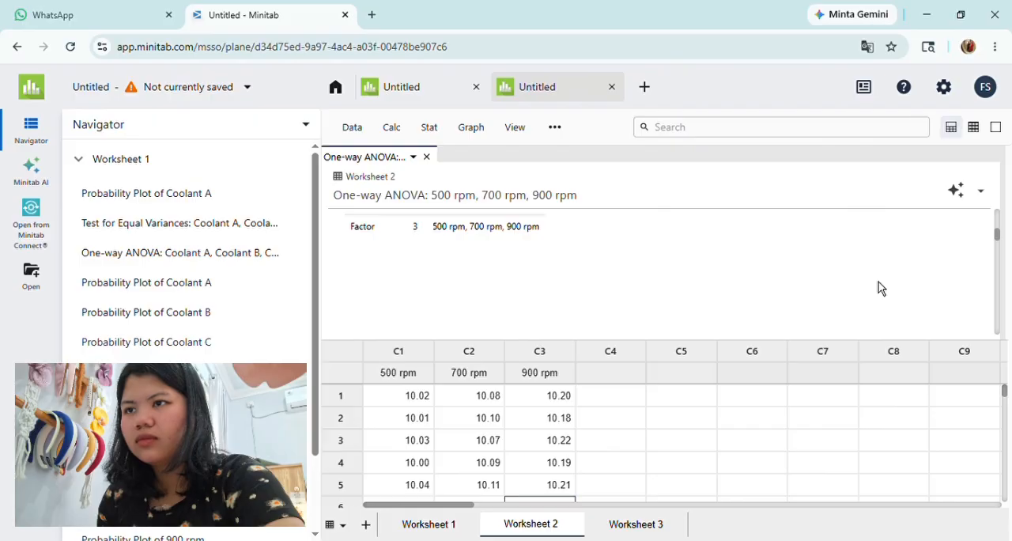
scroll(881, 288, "down", 1)
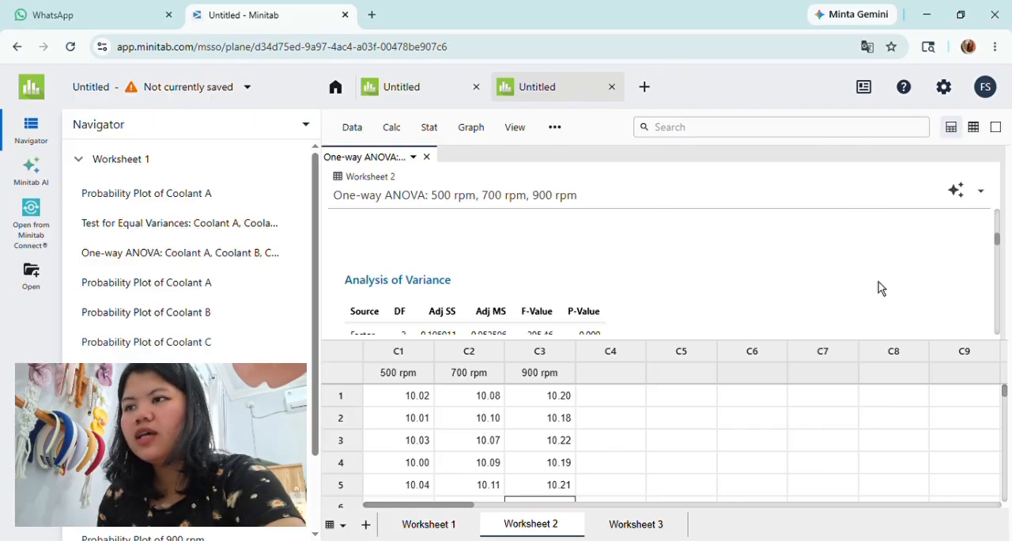
scroll(881, 288, "down", 1)
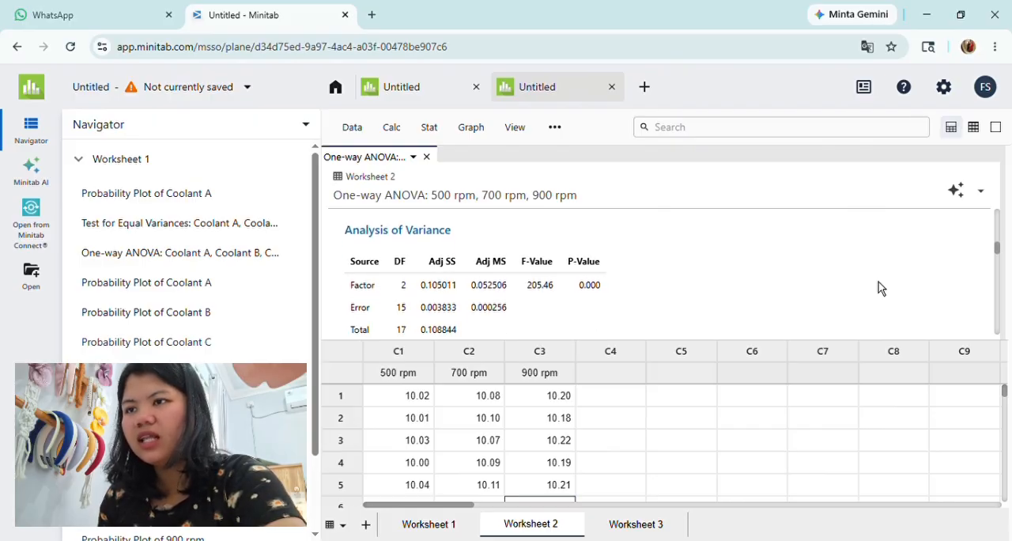
left_click(580, 274)
left_click(591, 280)
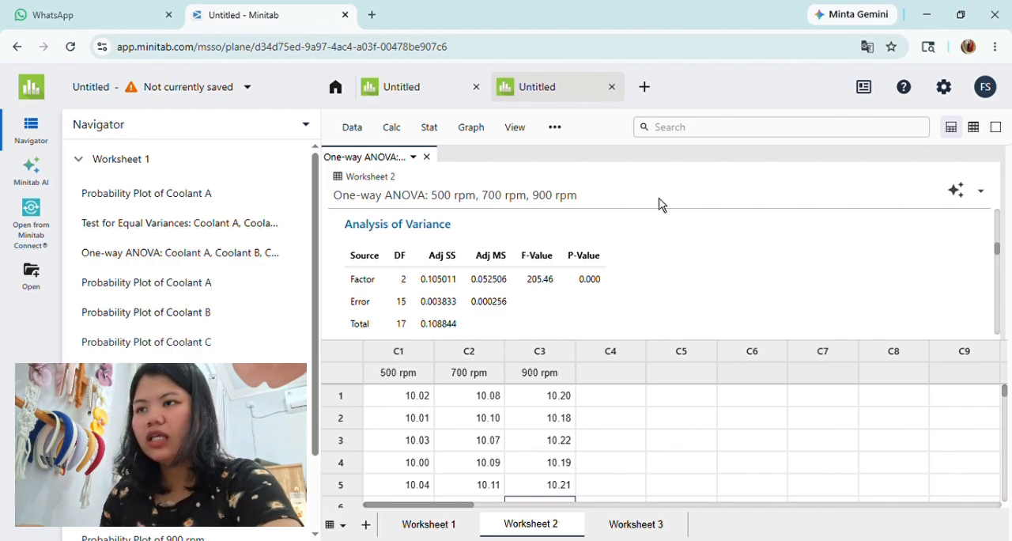
left_click(428, 157)
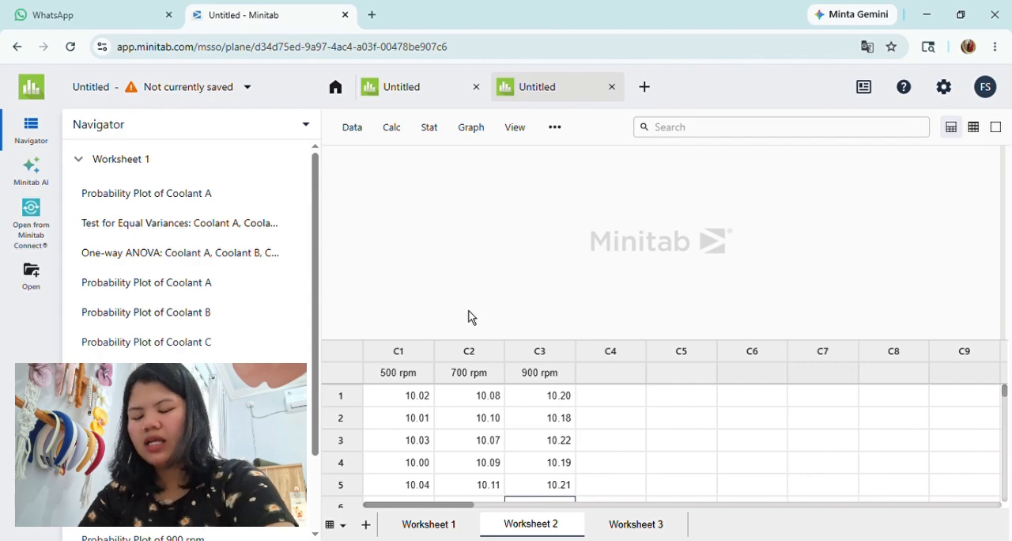
Step: Switch to Worksheet 3 and look over the E6013, E7016 and E7018 data columns
left_click(627, 534)
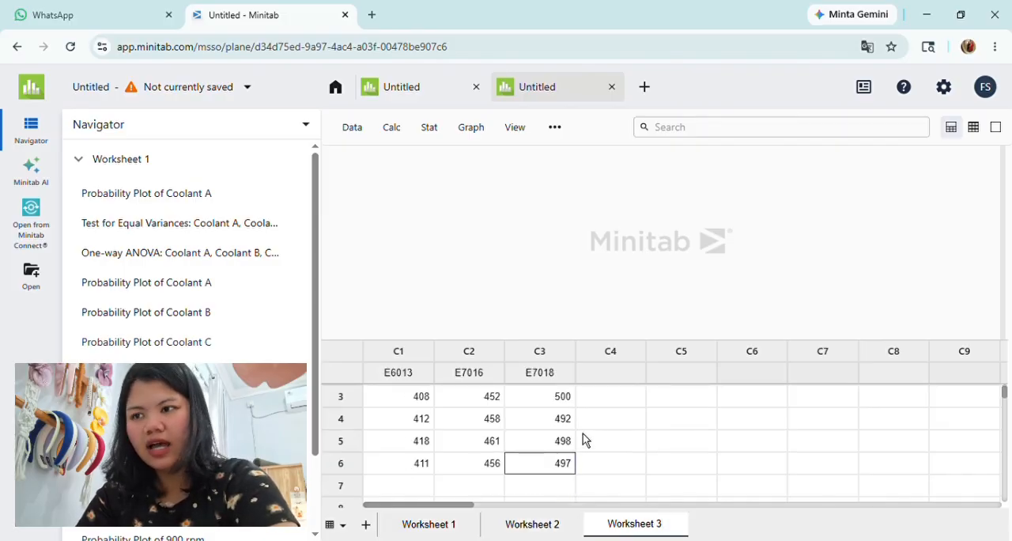
scroll(649, 457, "up", 1)
scroll(649, 457, "down", 1)
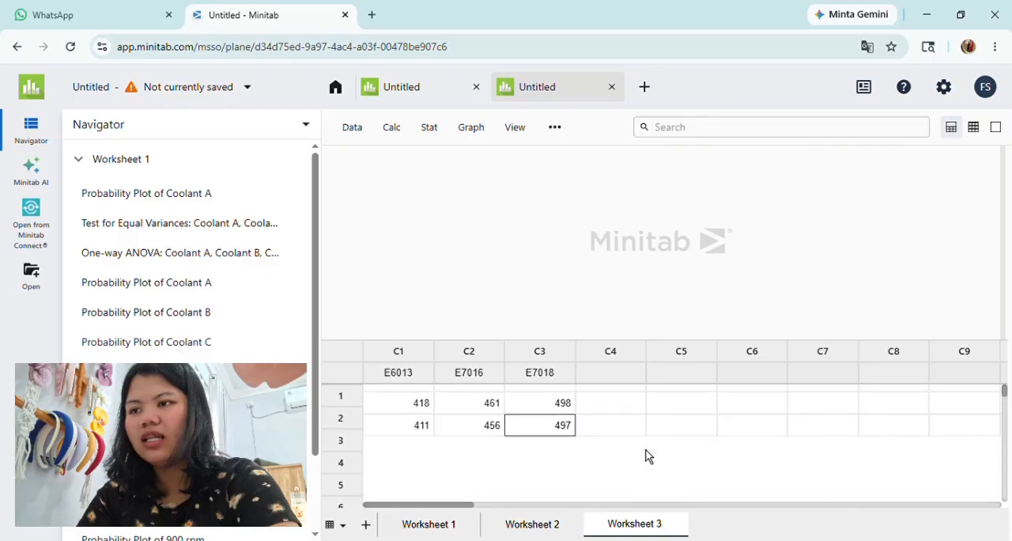
scroll(649, 457, "up", 1)
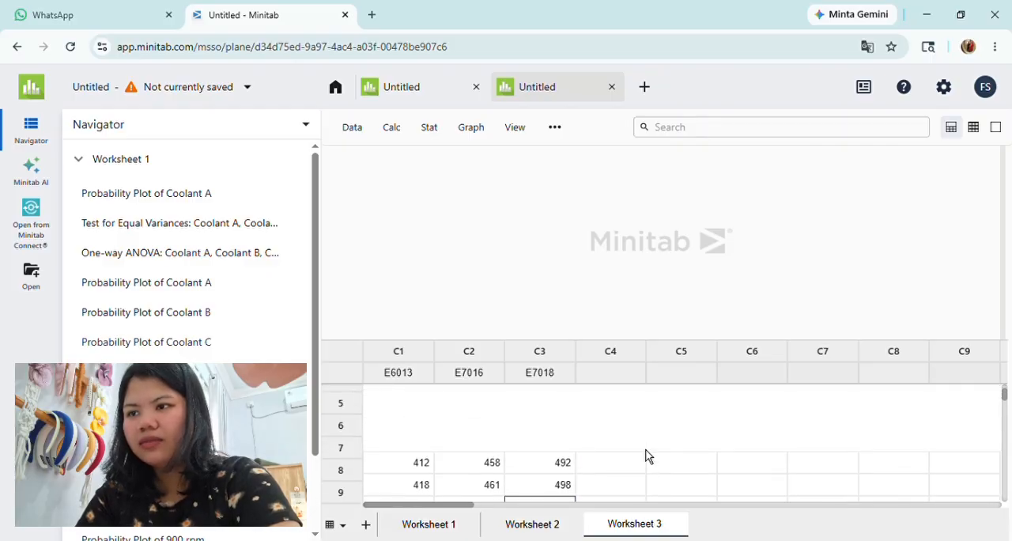
scroll(646, 457, "down", 1)
scroll(645, 456, "up", 1)
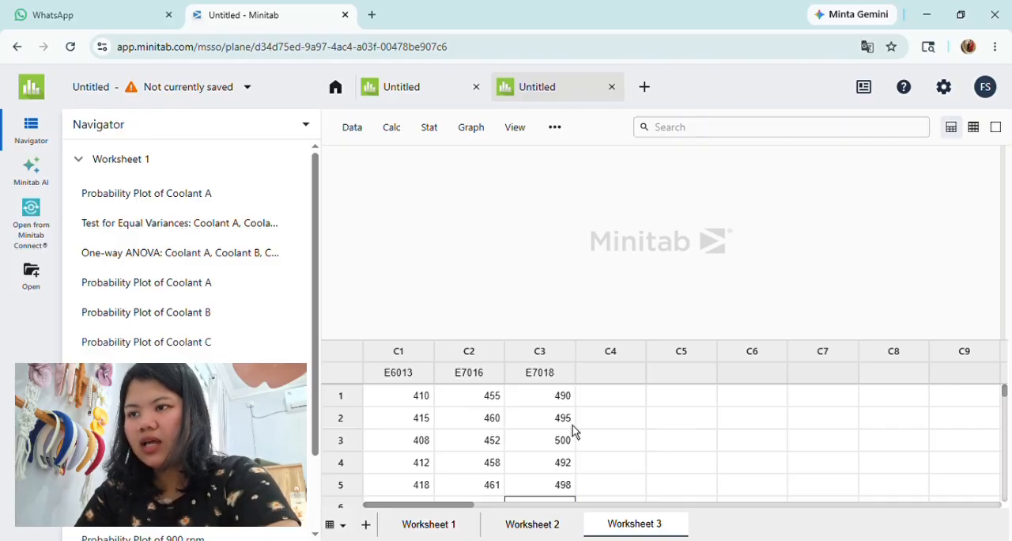
Step: Run an Anderson-Darling normality test on the E6013 column without percentile lines
left_click(434, 138)
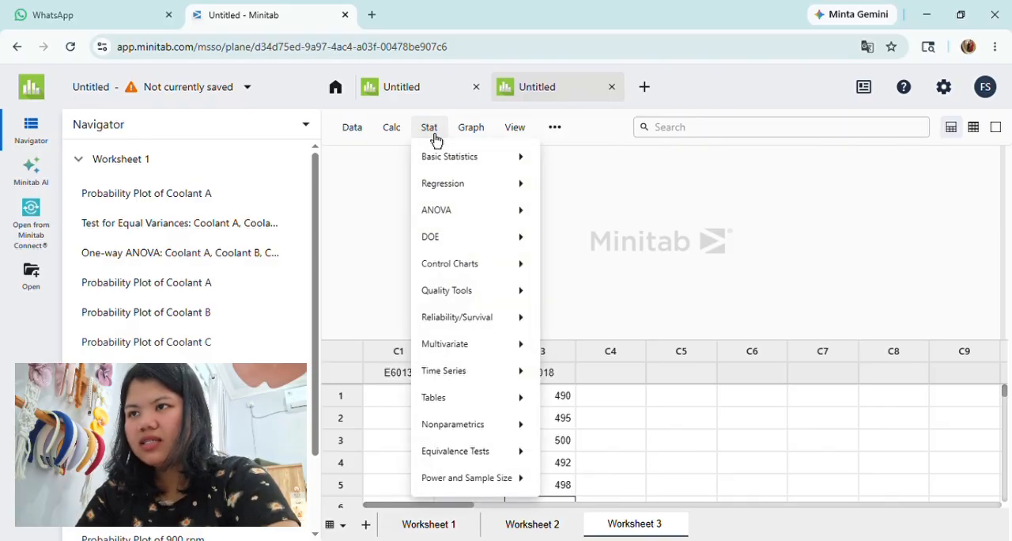
mouse_move(458, 165)
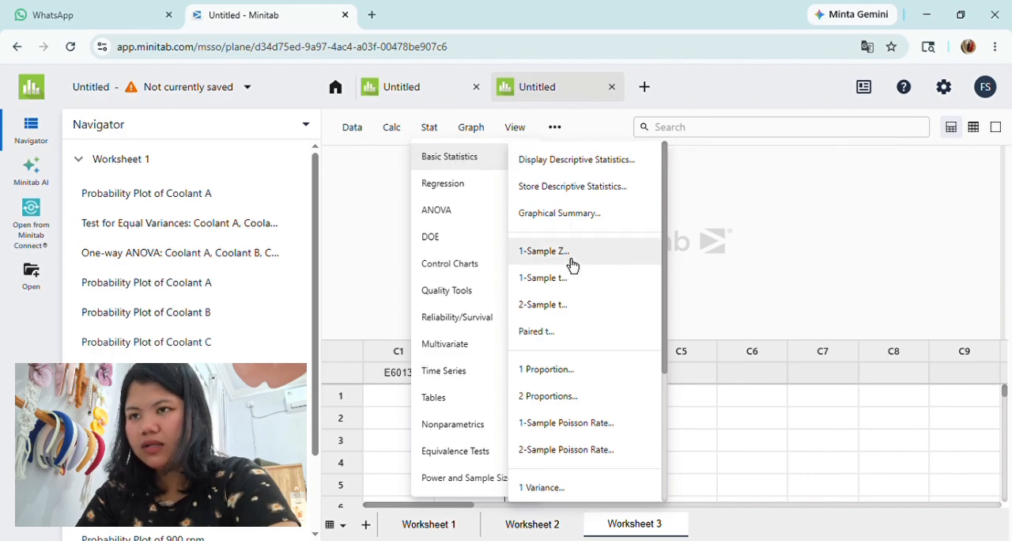
scroll(572, 265, "down", 3)
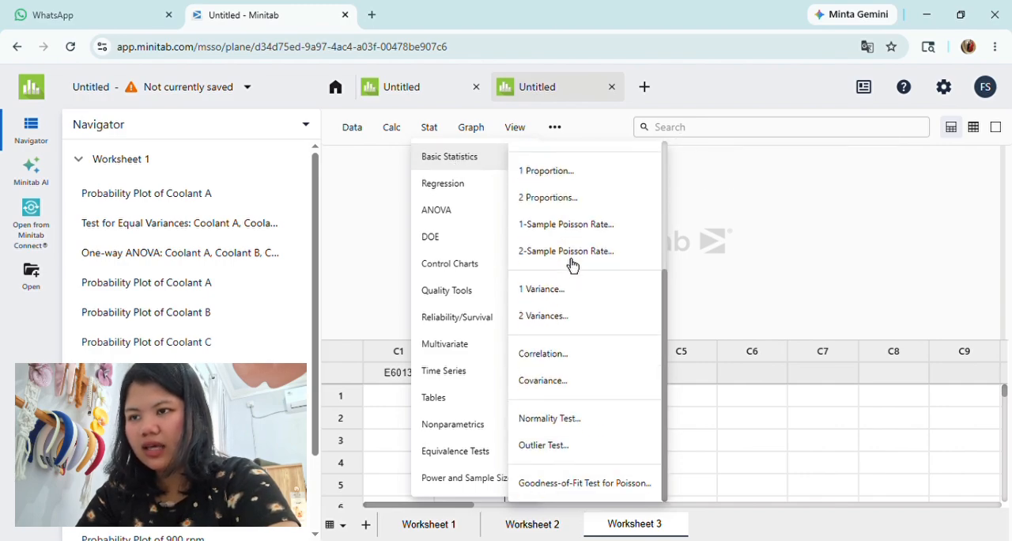
left_click(559, 433)
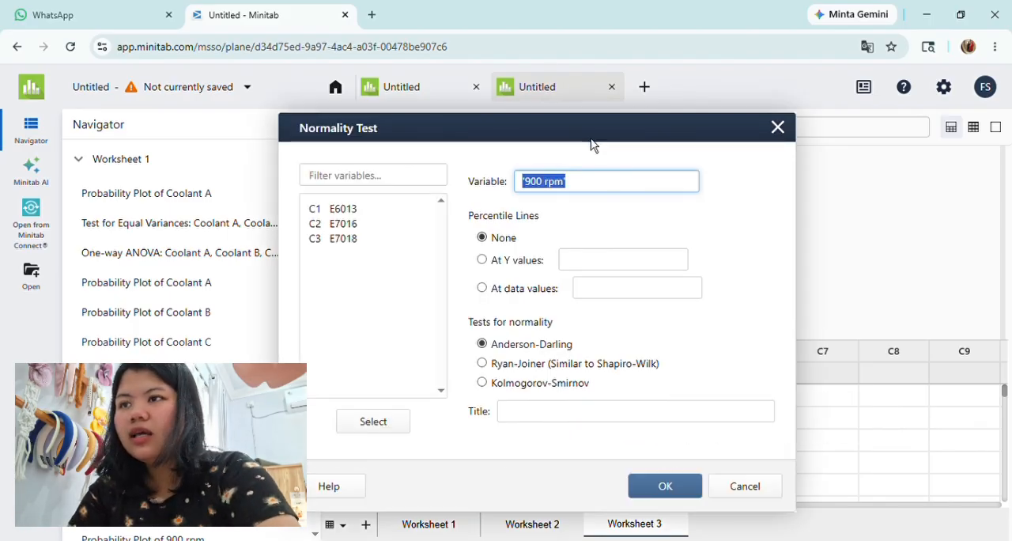
key("BackSpace")
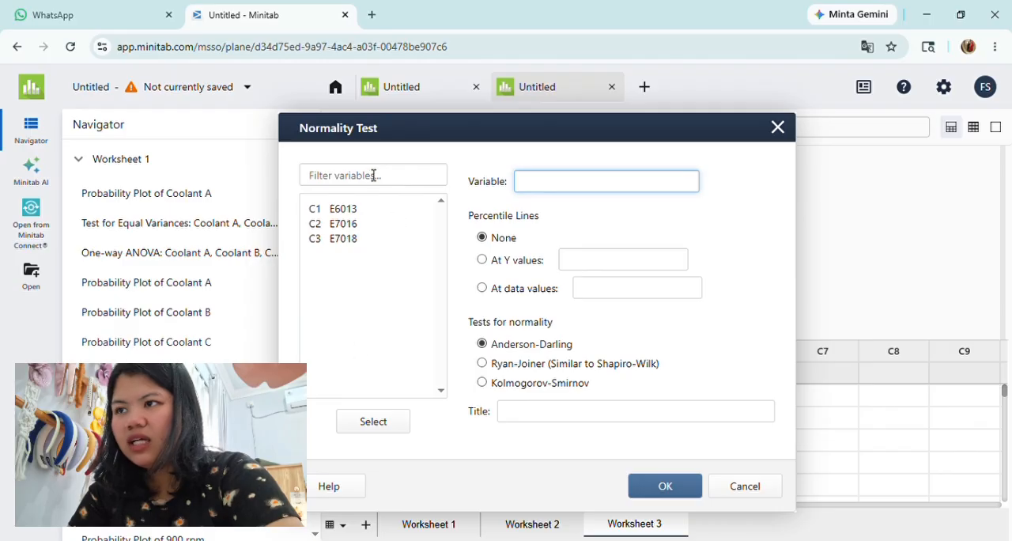
left_click(352, 213)
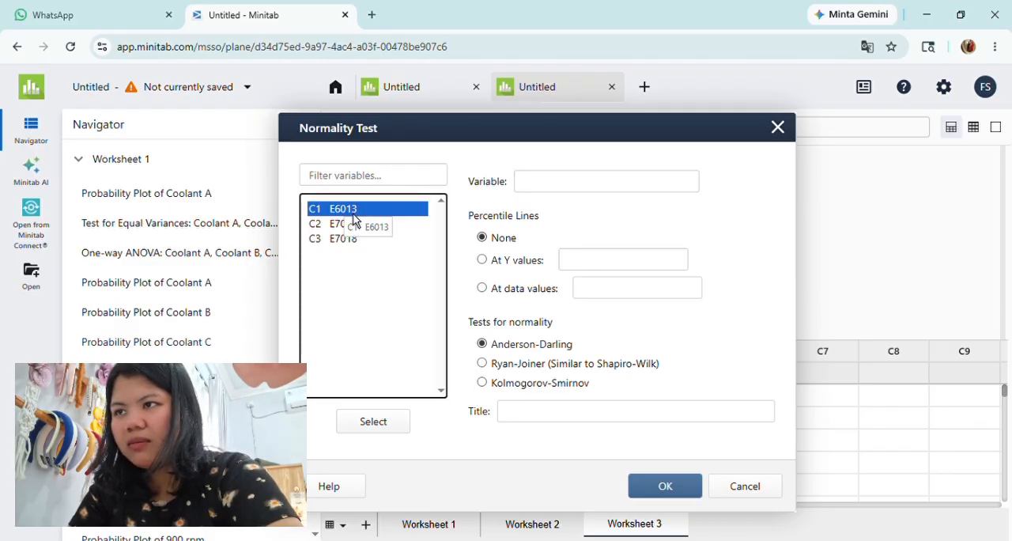
double_click(353, 213)
left_click(496, 240)
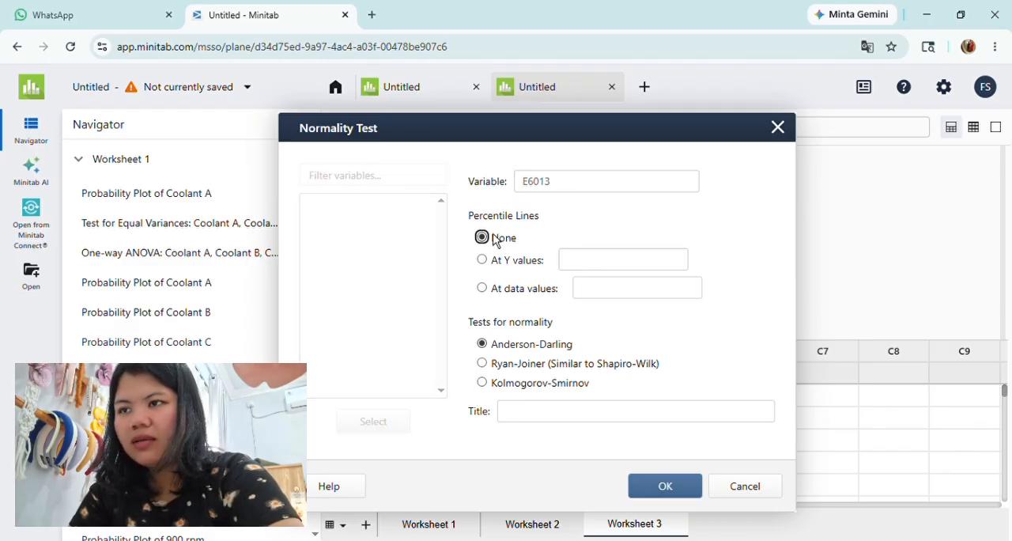
left_click(656, 488)
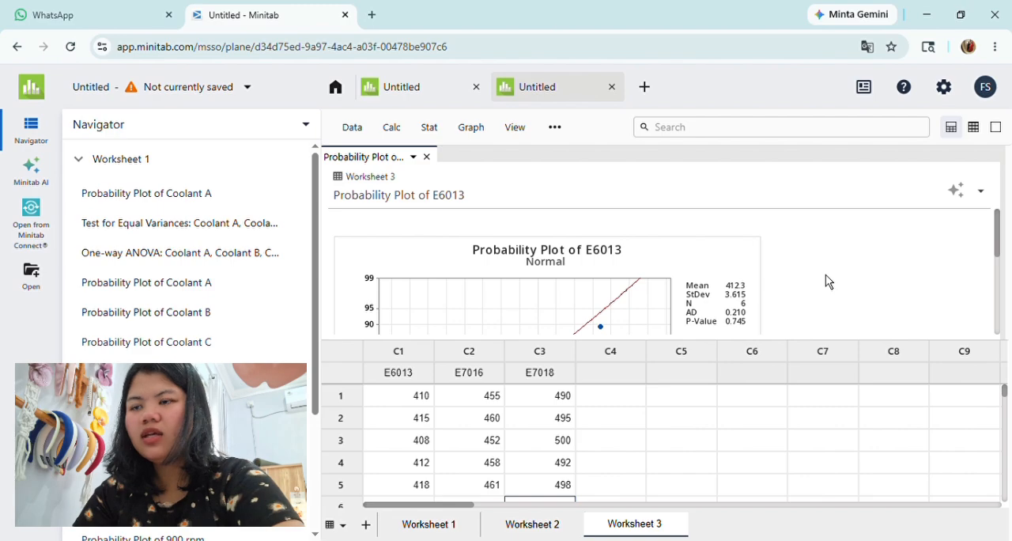
Step: Examine the plotted points and the p-value in the probability plot of E6013, and close the plot
scroll(825, 275, "down", 1)
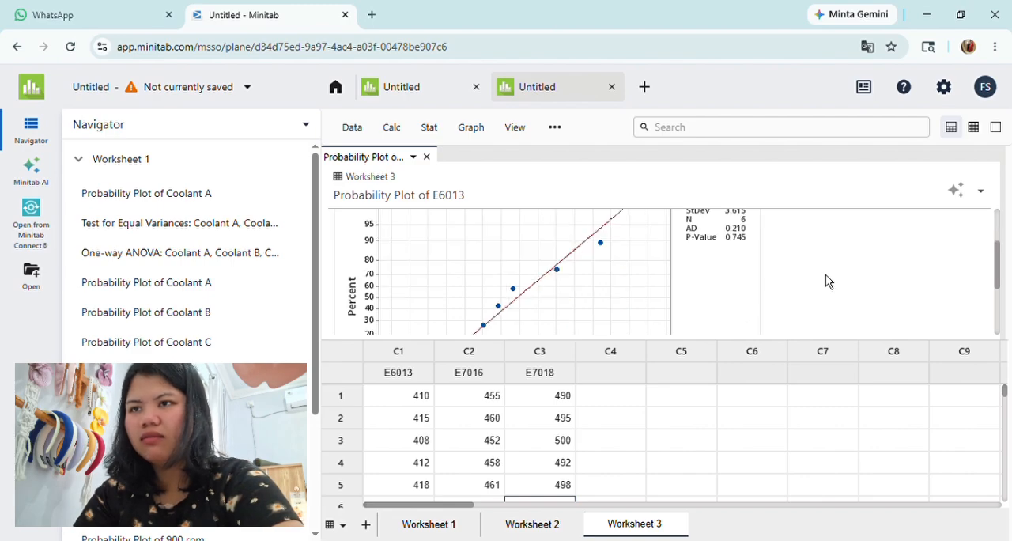
scroll(825, 274, "down", 2)
scroll(826, 274, "up", 3)
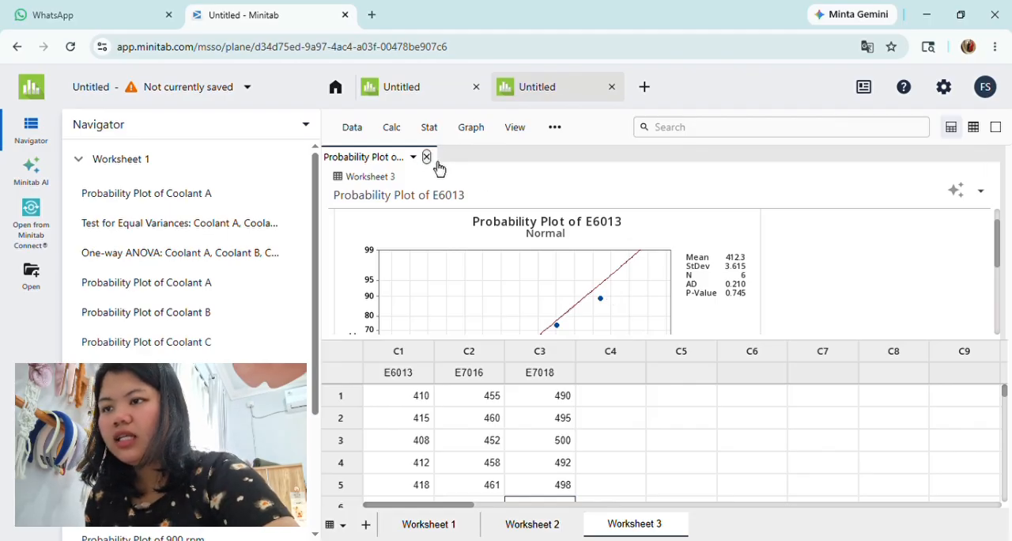
left_click(427, 158)
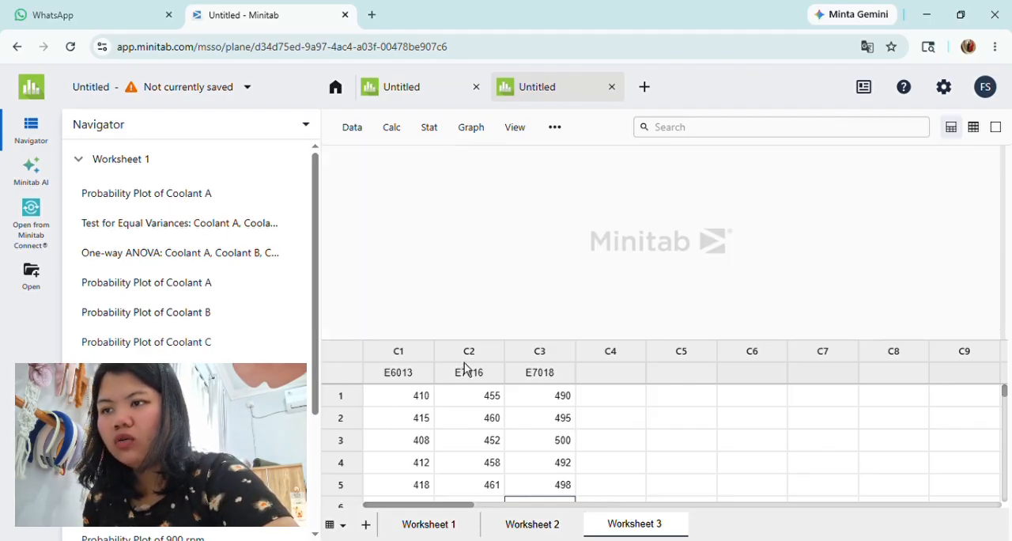
Step: Run an Anderson-Darling normality test on the E7016 column without percentile lines
left_click(433, 136)
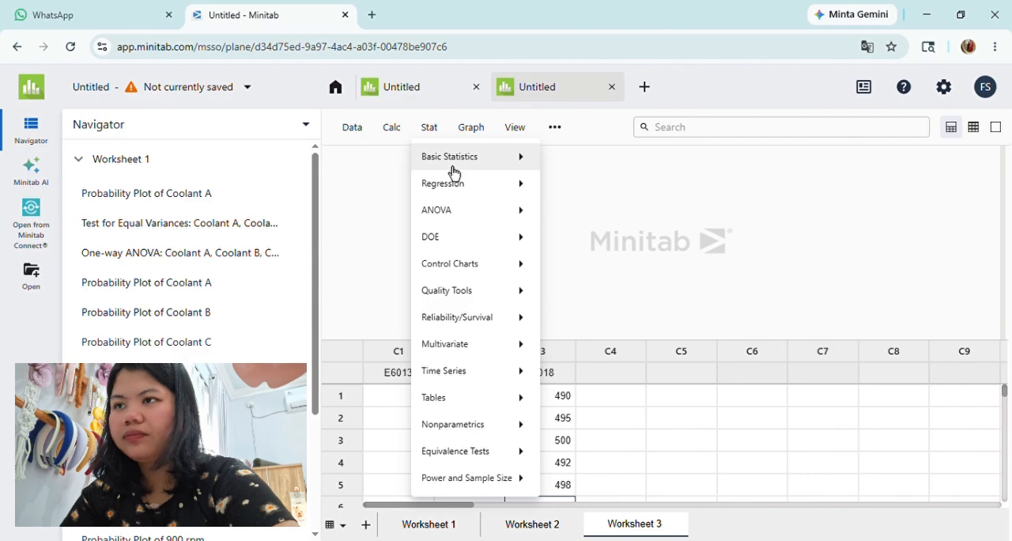
mouse_move(454, 162)
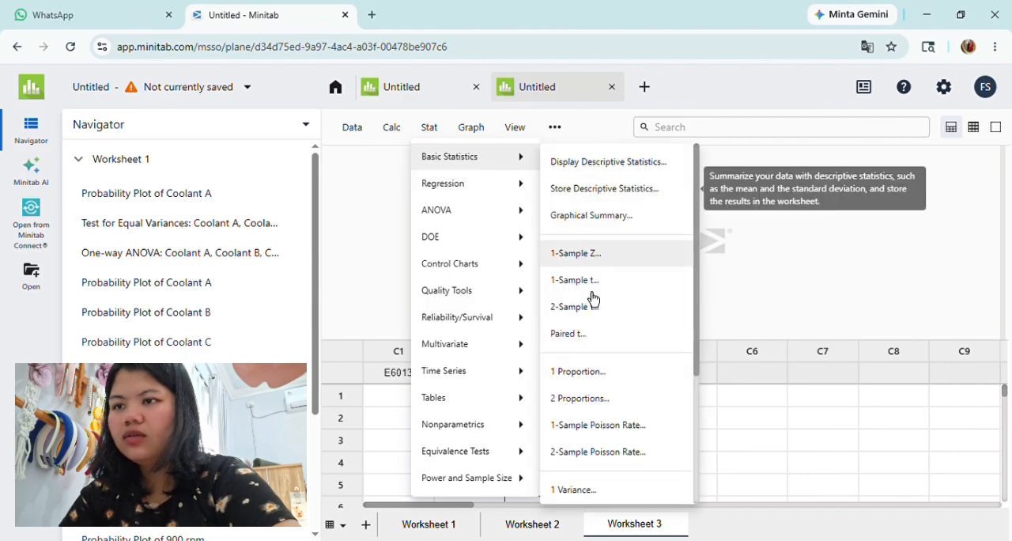
scroll(593, 296, "down", 3)
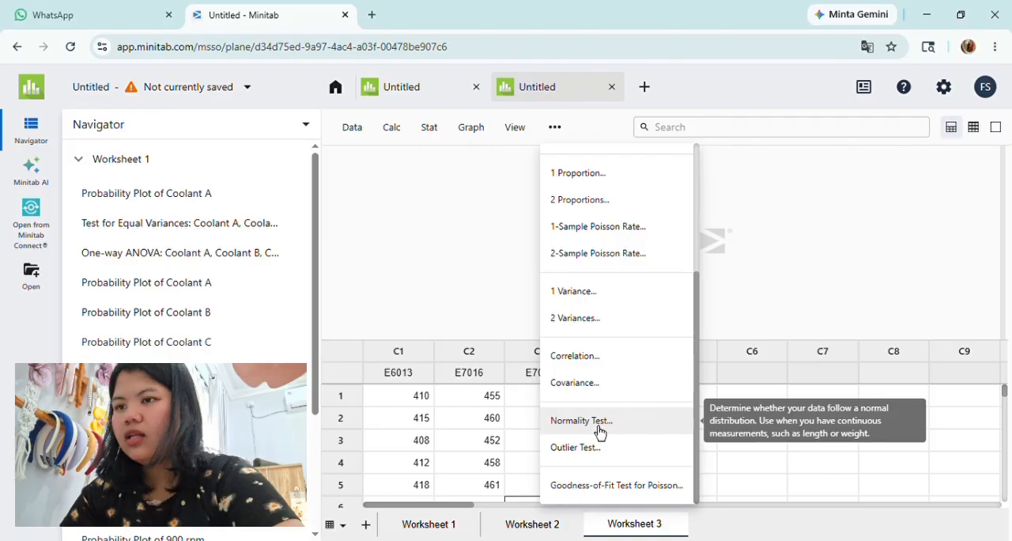
left_click(581, 420)
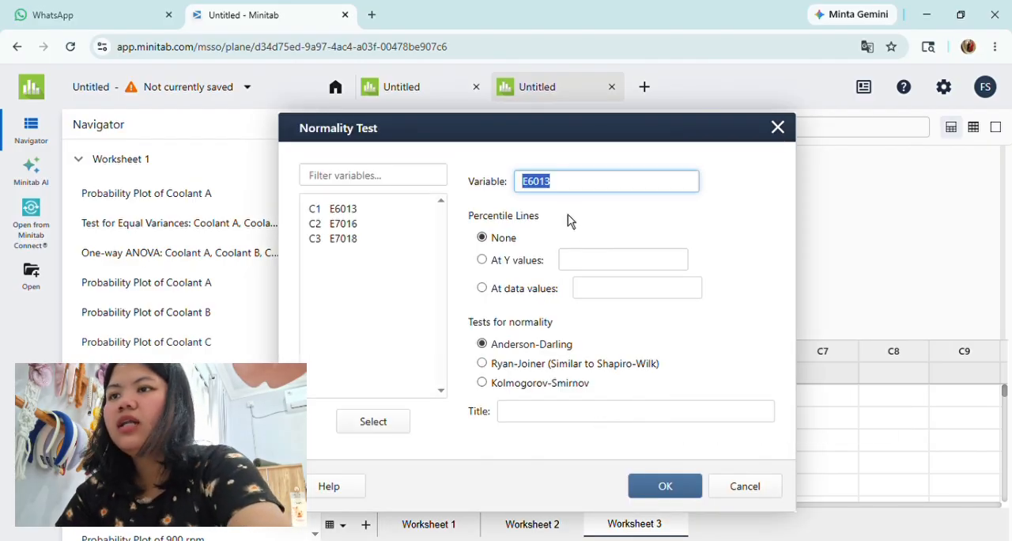
key("BackSpace")
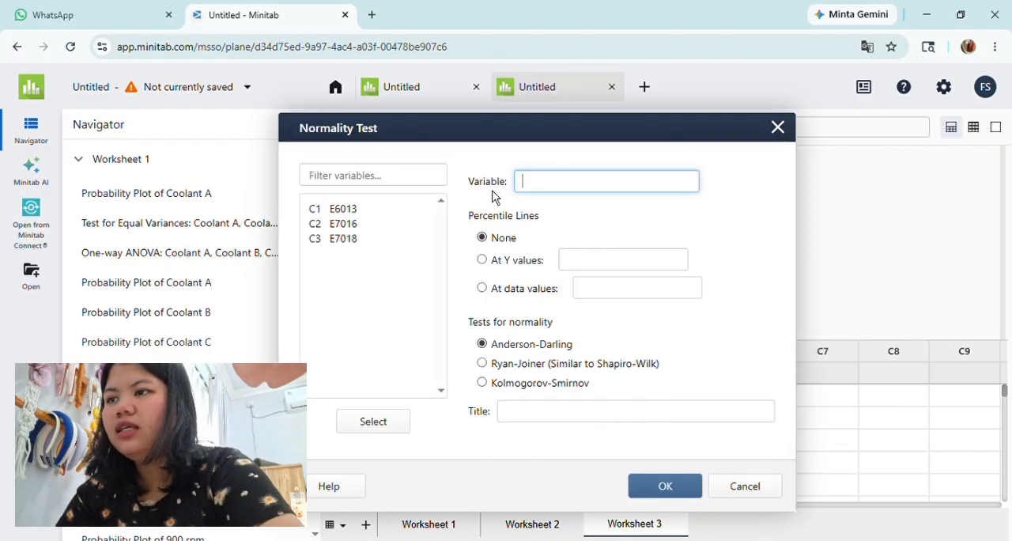
left_click(365, 227)
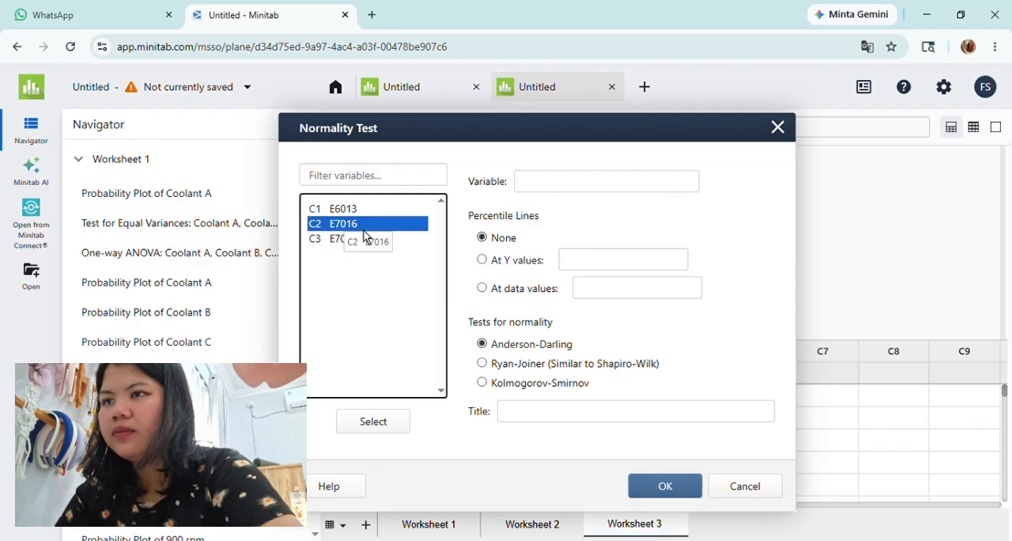
double_click(364, 227)
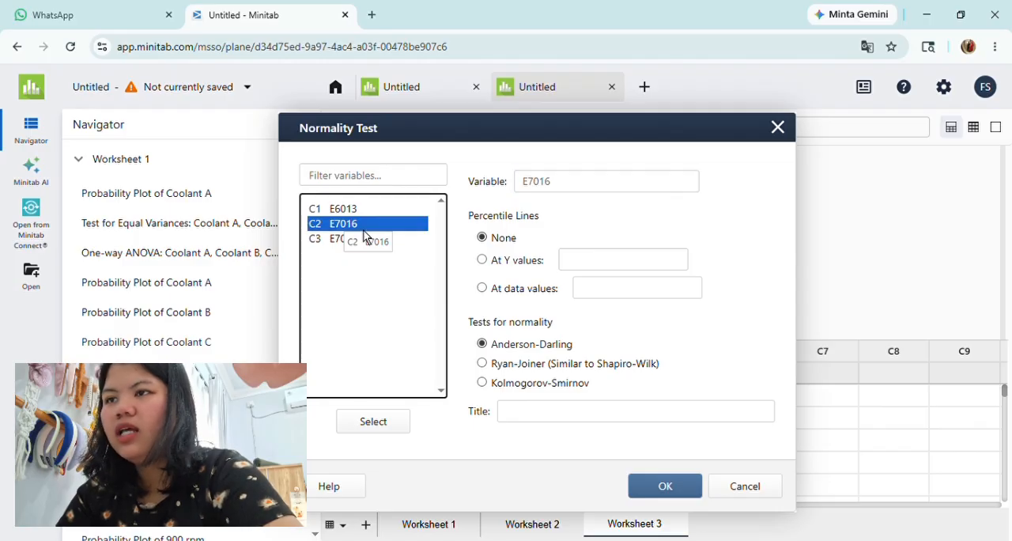
left_click(652, 494)
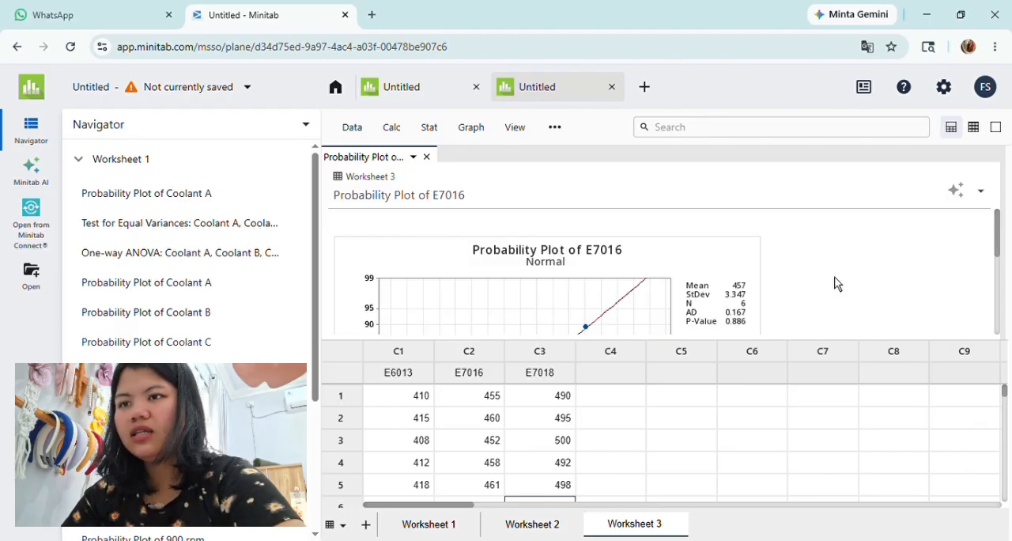
Step: Examine the plotted points and the p-value in the probability plot of E7016, and close the plot
scroll(837, 283, "down", 1)
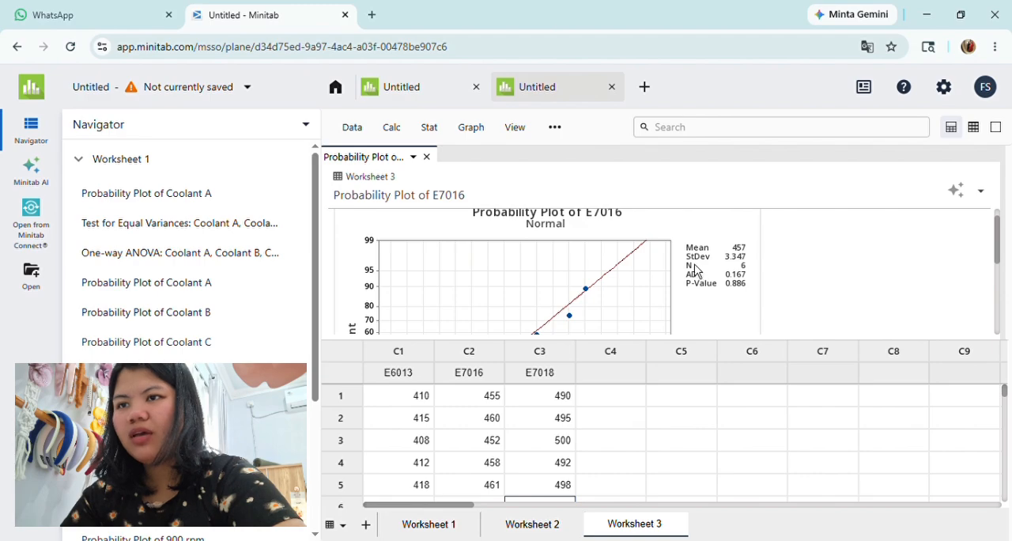
scroll(695, 271, "down", 1)
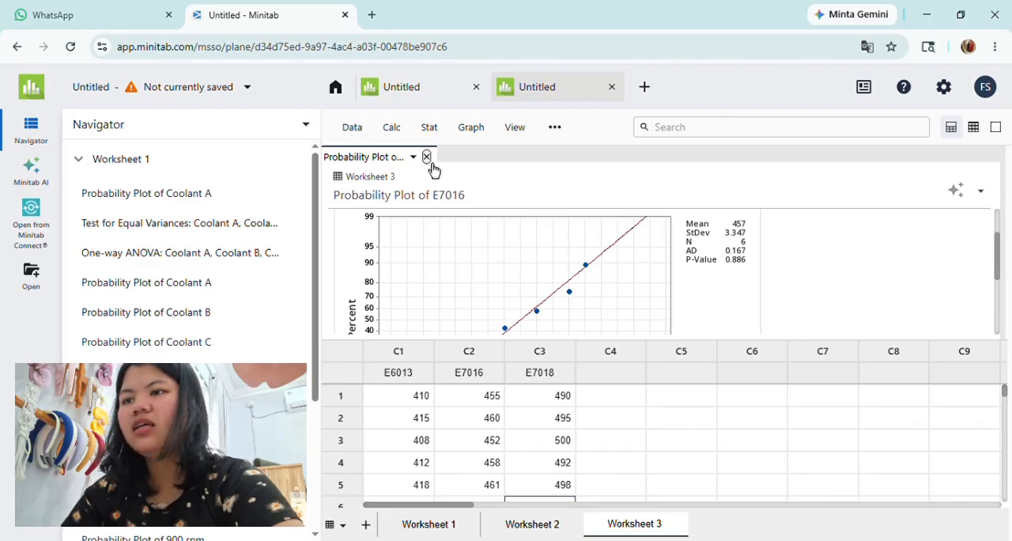
left_click(427, 157)
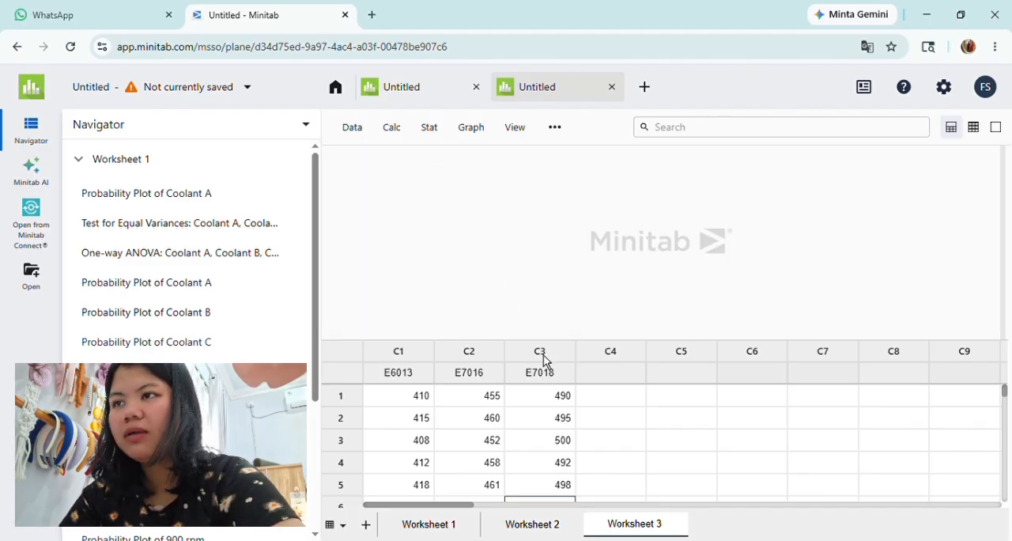
Step: Run an Anderson-Darling normality test on the E7018 column and close its probability plot after checking the p-value
left_click(431, 138)
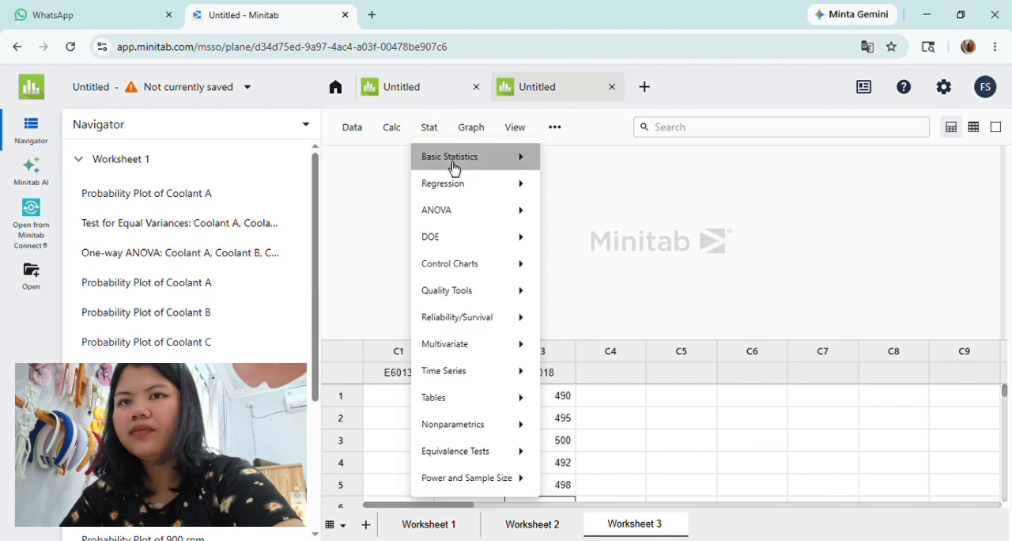
left_click(453, 167)
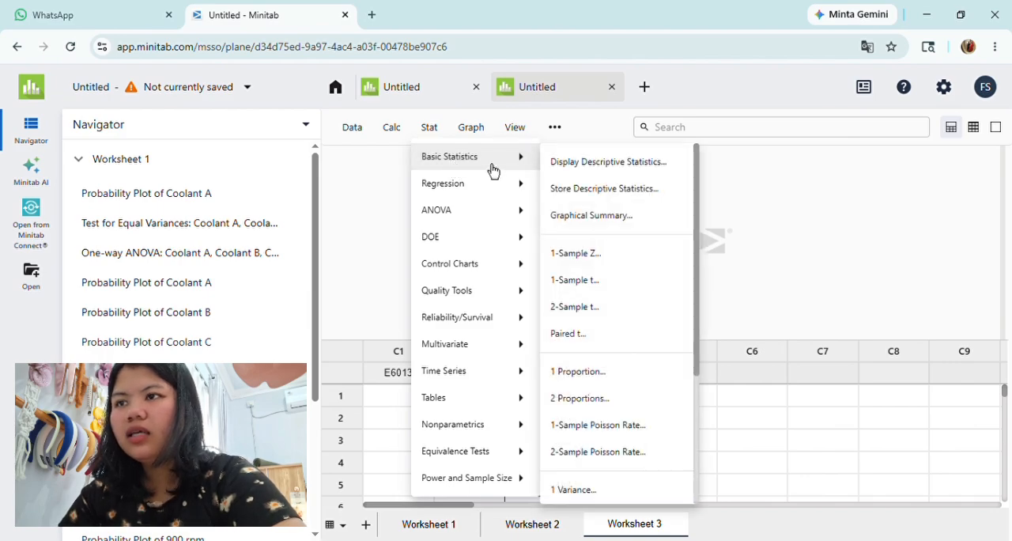
scroll(574, 231, "down", 3)
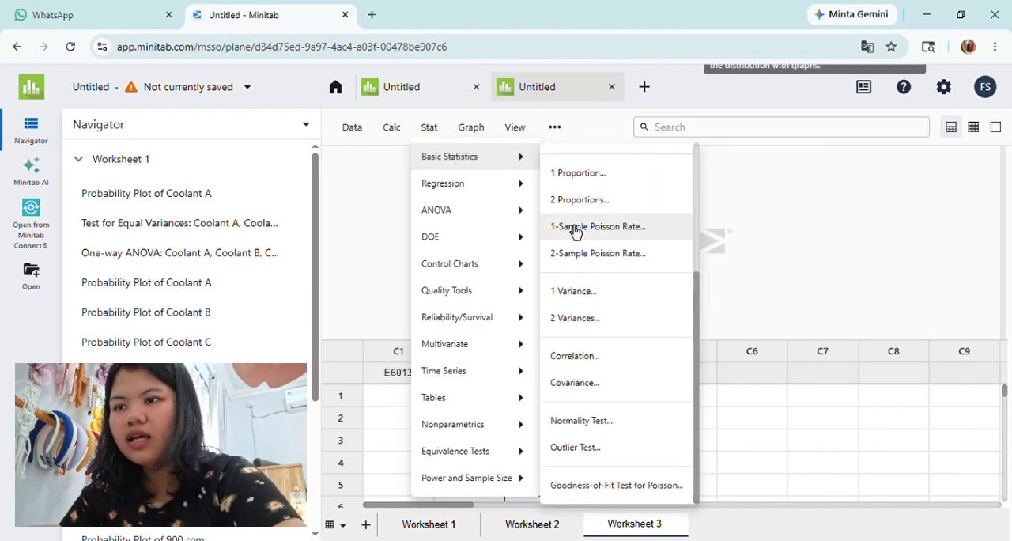
left_click(593, 429)
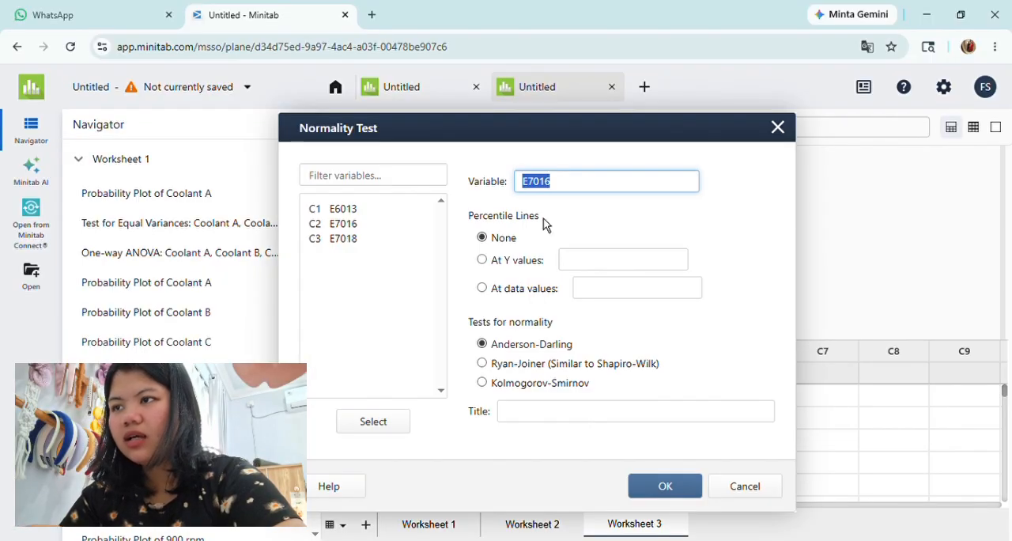
double_click(325, 246)
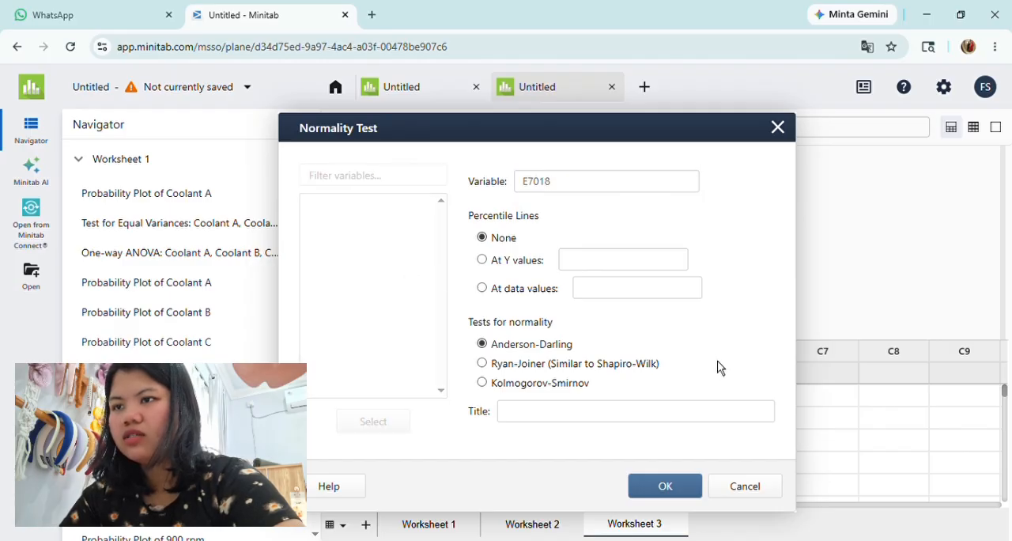
left_click(648, 496)
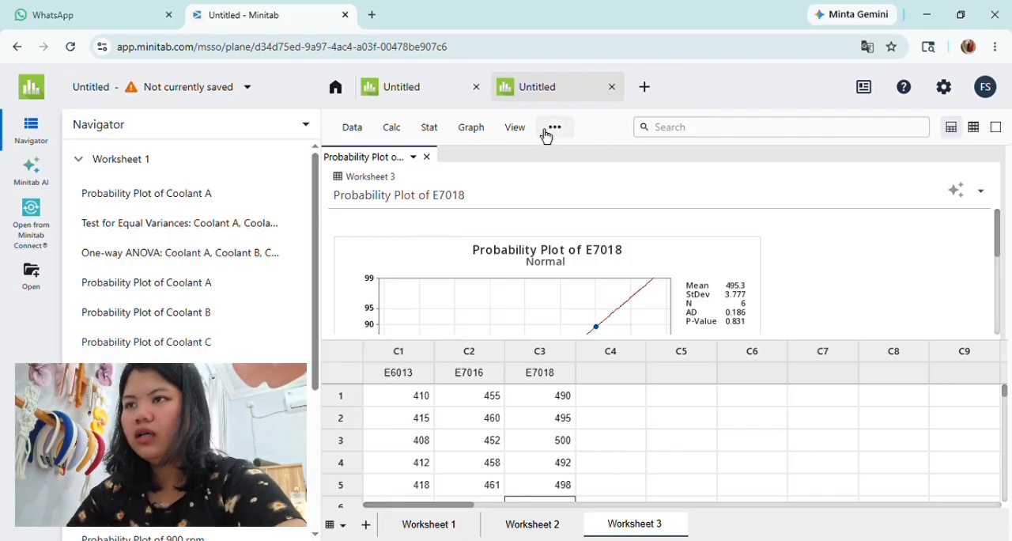
left_click(426, 157)
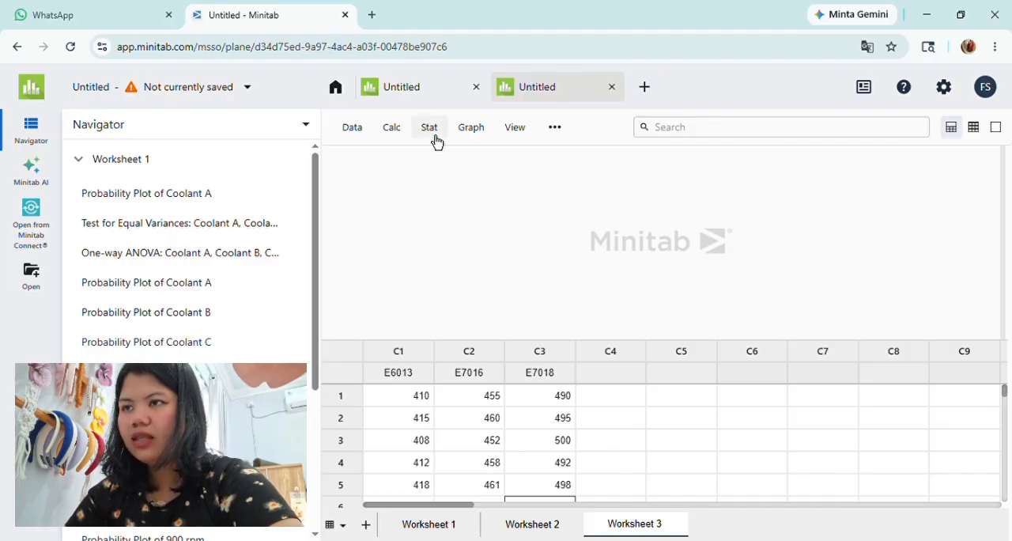
Step: Start a Test for Equal Variances and clear the rpm columns from its responses
left_click(433, 134)
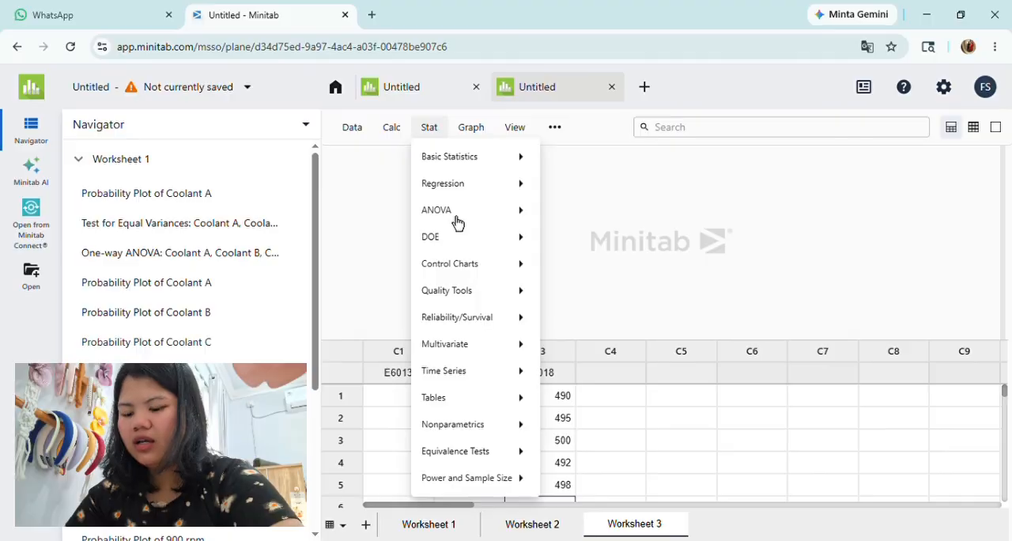
mouse_move(457, 222)
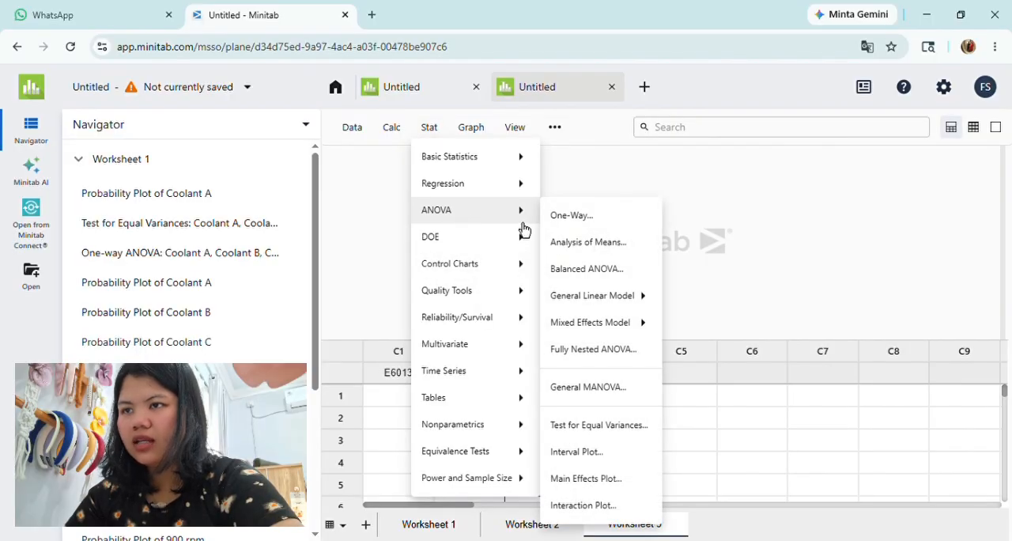
left_click(573, 437)
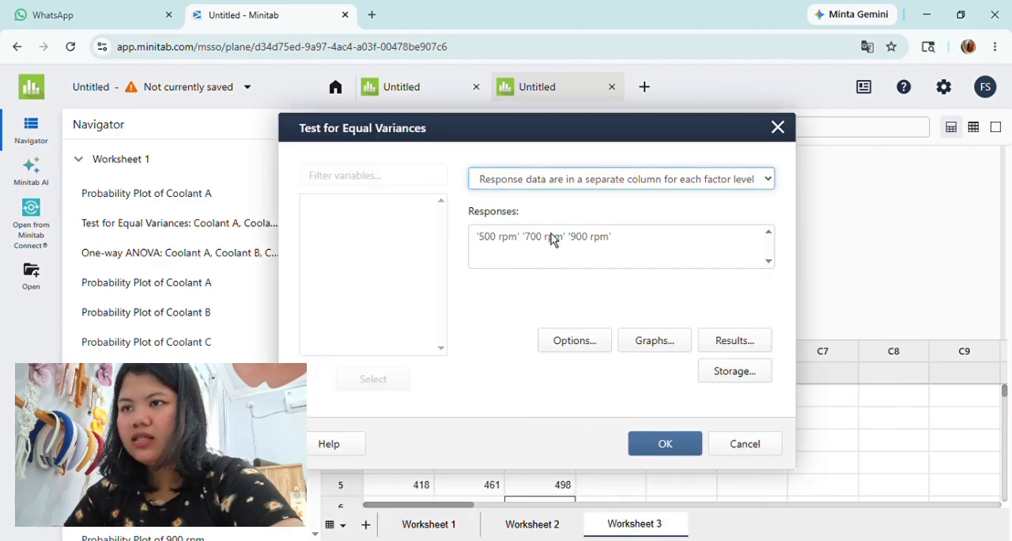
left_click(620, 241)
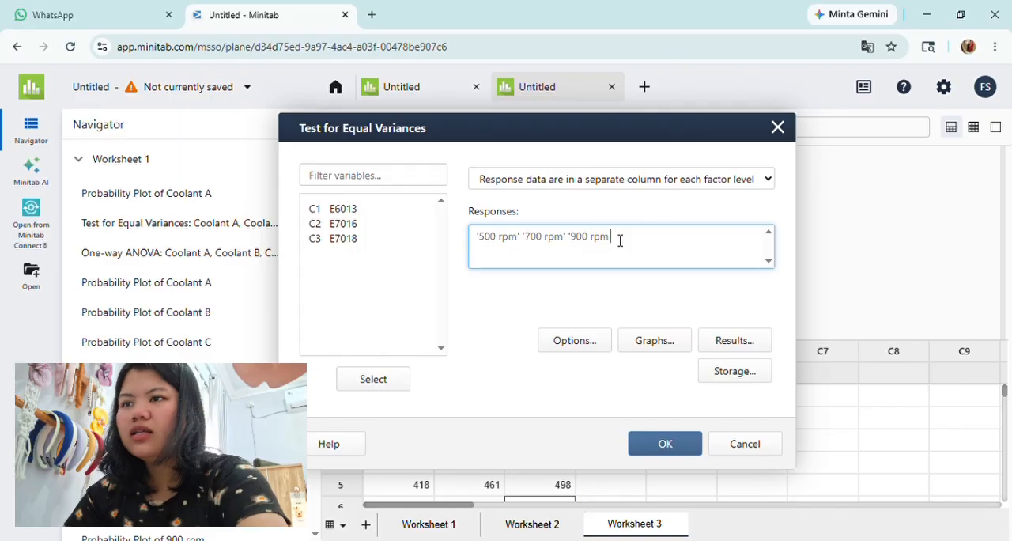
key("BackSpace")
key("BackSpace")
key("BackSpace")
key("BackSpace")
key("BackSpace")
key("BackSpace")
key("BackSpace")
key("BackSpace")
key("BackSpace")
key("BackSpace")
key("BackSpace")
key("BackSpace")
key("BackSpace")
key("BackSpace")
key("BackSpace")
key("BackSpace")
key("BackSpace")
key("BackSpace")
key("BackSpace")
key("BackSpace")
key("BackSpace")
key("BackSpace")
key("BackSpace")
key("BackSpace")
key("BackSpace")
key("BackSpace")
key("BackSpace")
key("BackSpace")
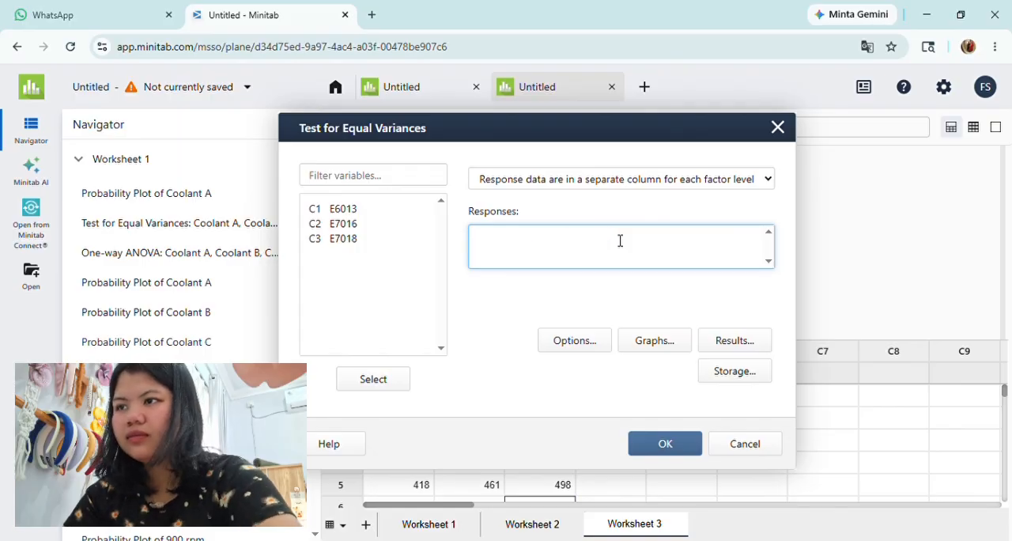
Step: Add E6013, E7016 and E7018 as responses and run the equal-variances test
left_click(359, 210)
double_click(360, 212)
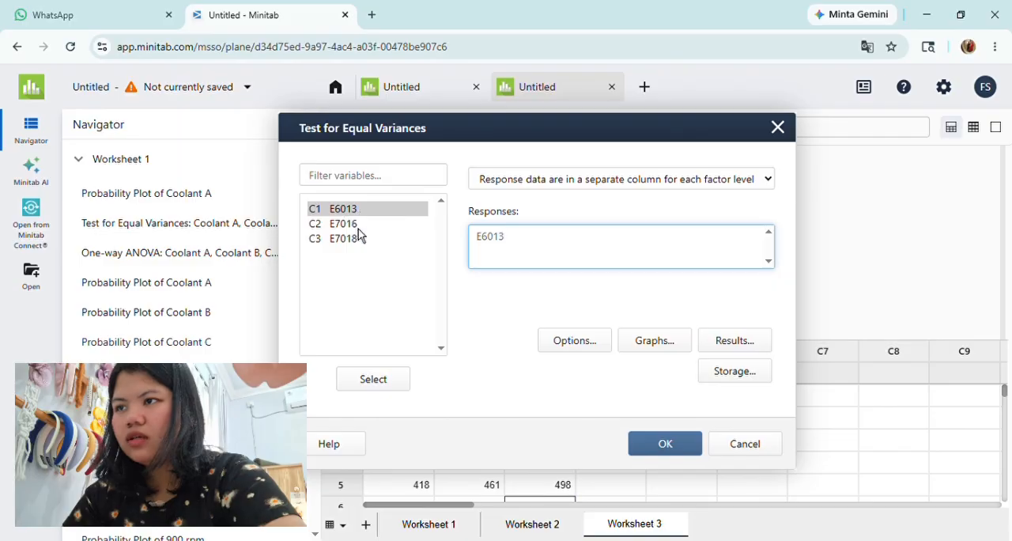
left_click(359, 227)
double_click(360, 231)
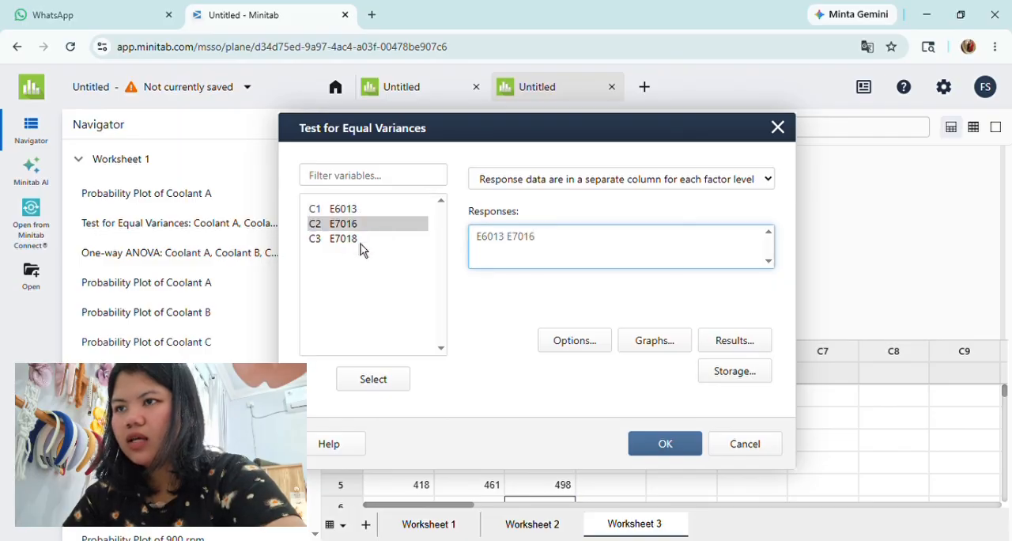
left_click(361, 246)
double_click(360, 246)
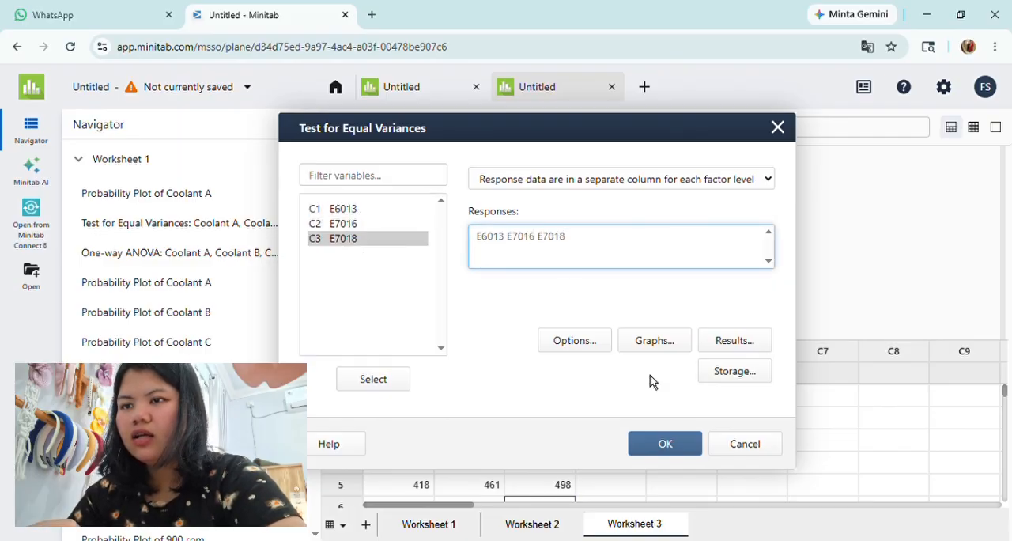
left_click(648, 455)
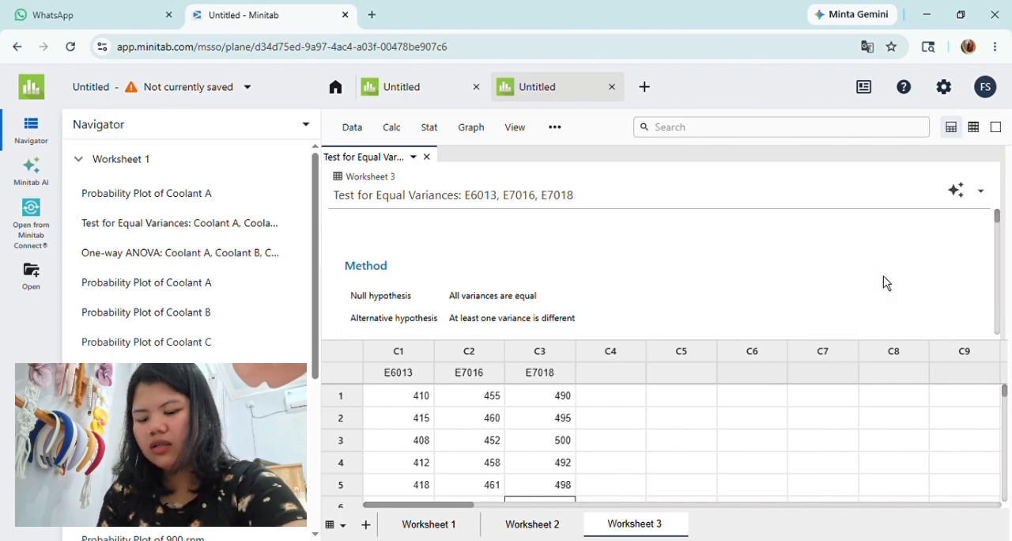
Step: Examine the multiple-comparisons and Levene p-values in the equal-variances results, and close the output
scroll(883, 282, "down", 1)
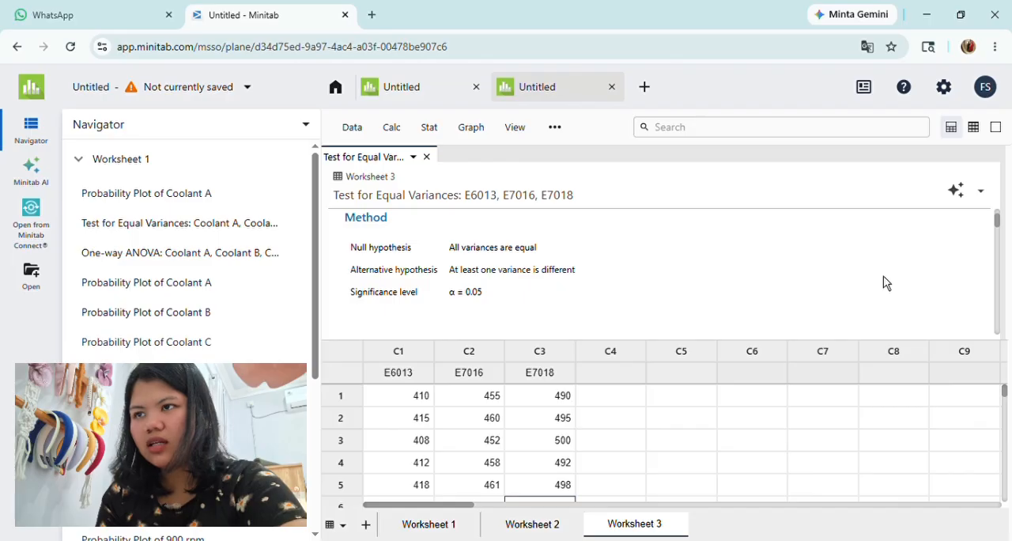
scroll(892, 276, "down", 1)
scroll(891, 279, "down", 2)
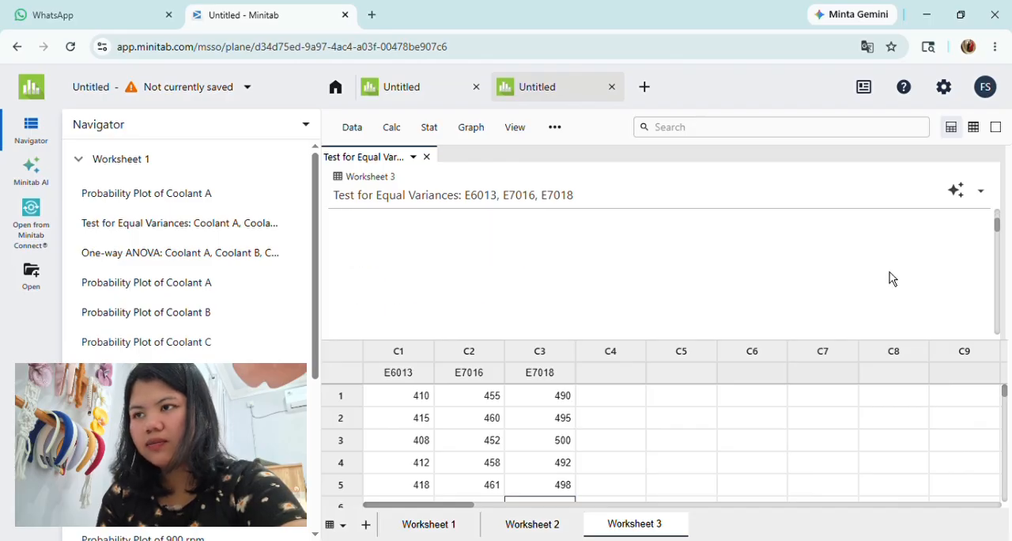
scroll(891, 279, "down", 4)
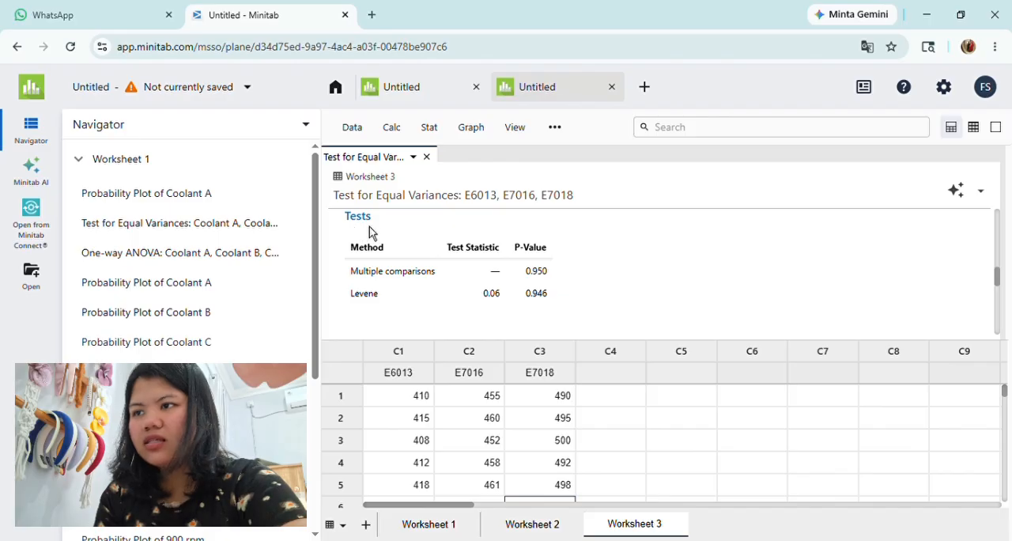
left_click(390, 279)
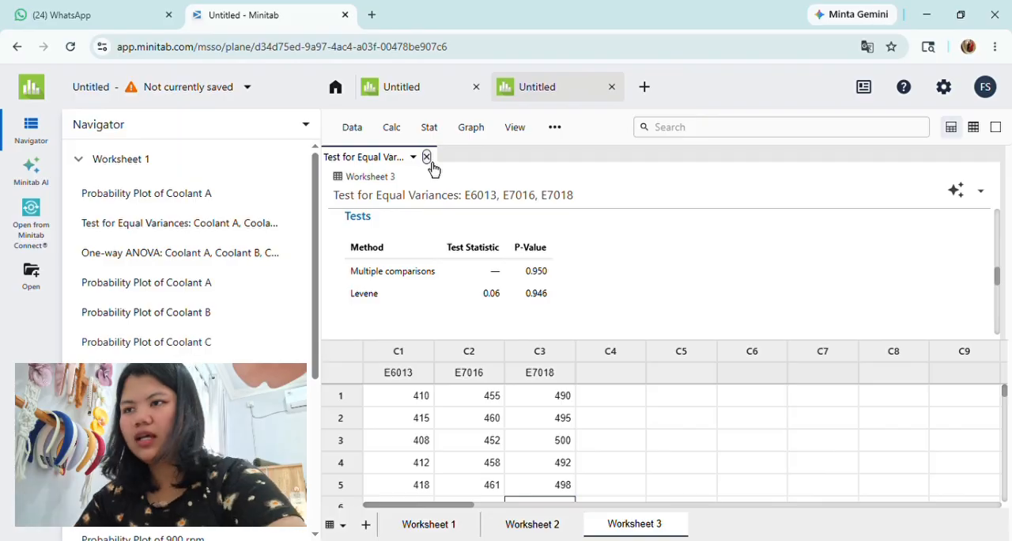
left_click(427, 156)
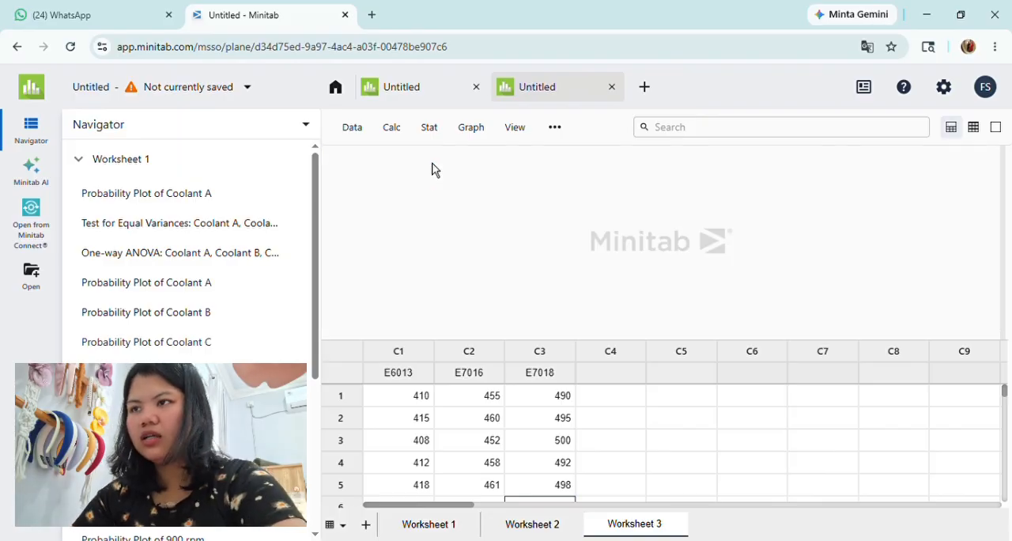
Step: Start a One-Way ANOVA and clear the rpm columns from its responses
left_click(392, 128)
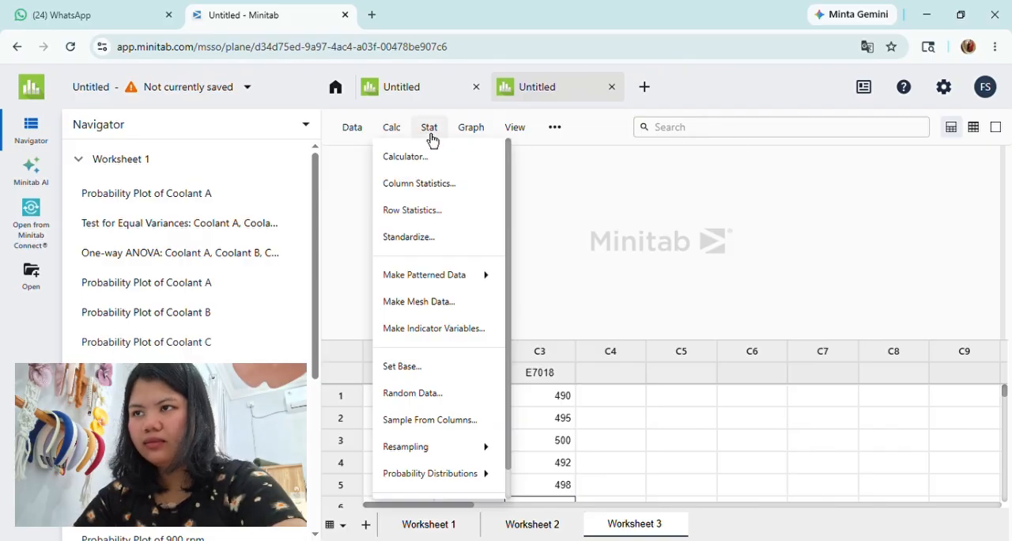
left_click(429, 129)
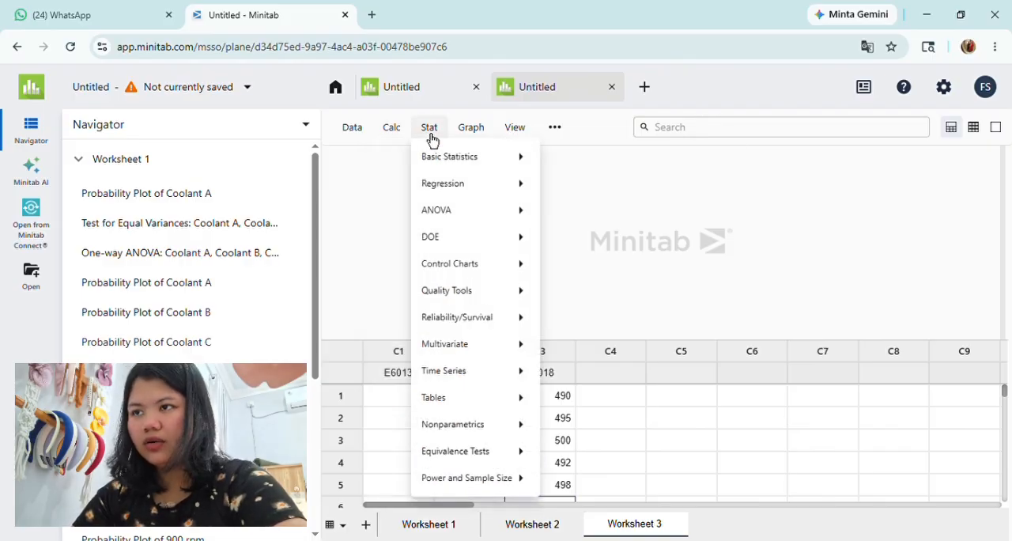
mouse_move(445, 219)
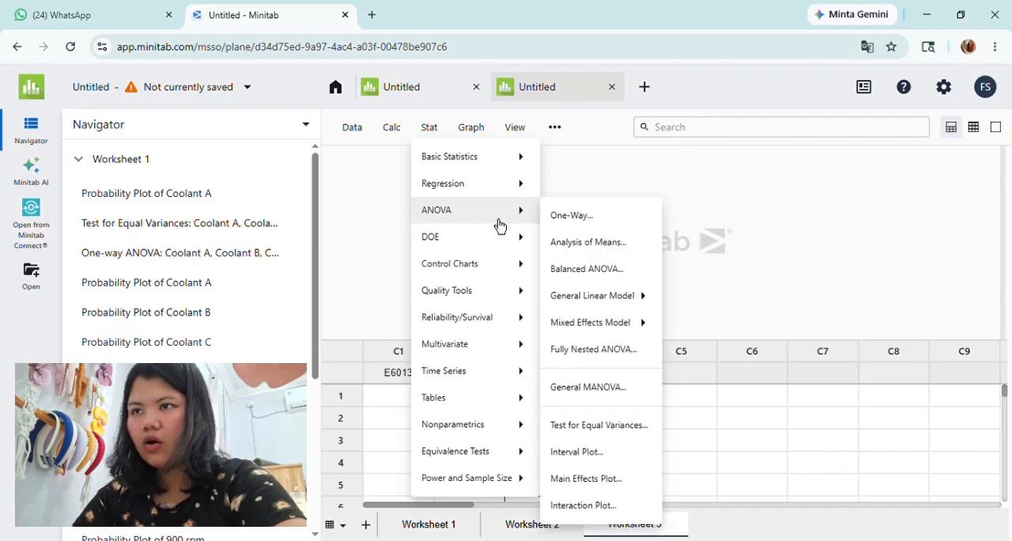
left_click(564, 226)
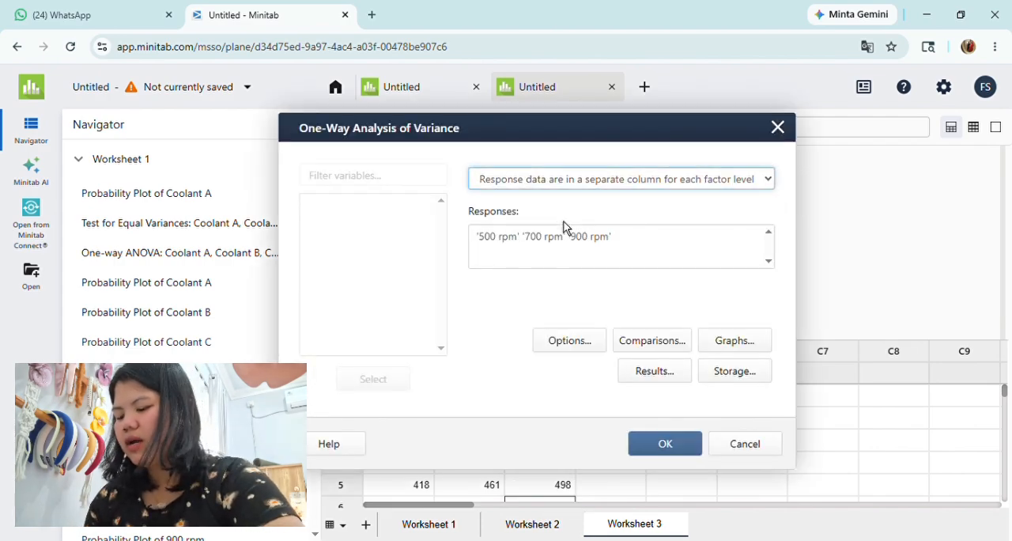
left_click(635, 250)
key("BackSpace")
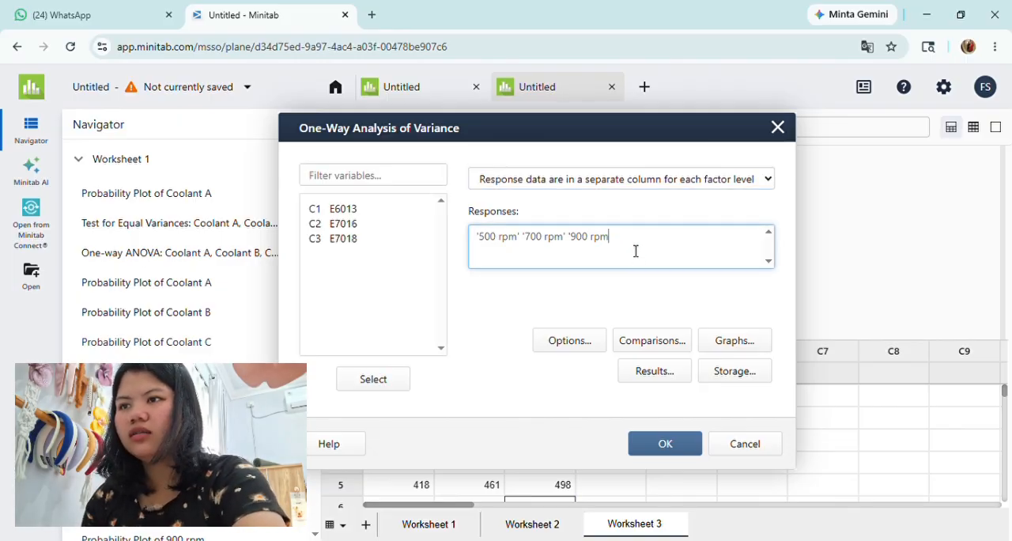
key("BackSpace")
key("BackSpace")
key("BackSpace")
key("BackSpace")
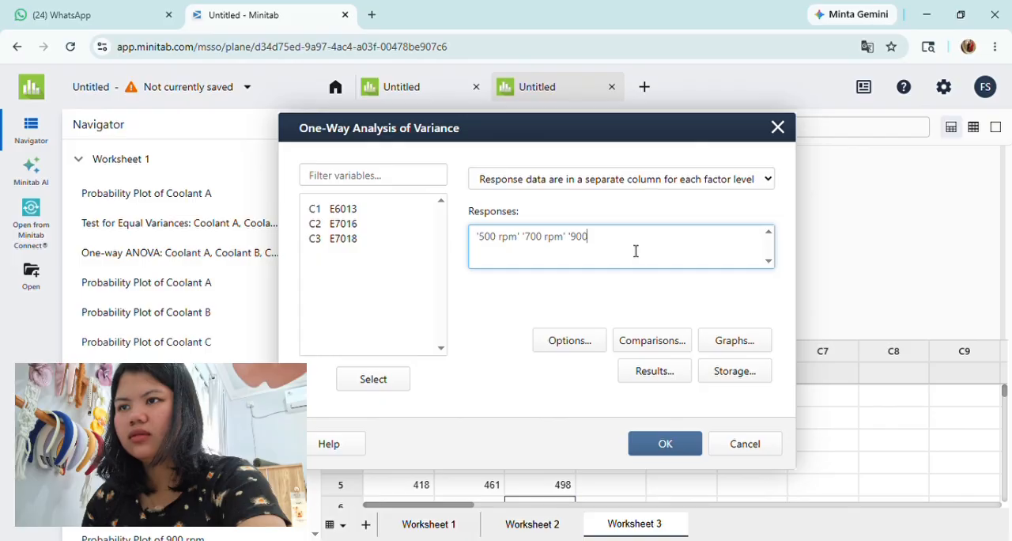
key("BackSpace")
key("BackSpace")
key("BackSpace")
key("BackSpace")
key("BackSpace")
key("BackSpace")
key("BackSpace")
key("BackSpace")
key("BackSpace")
key("BackSpace")
key("BackSpace")
key("BackSpace")
key("BackSpace")
key("BackSpace")
key("BackSpace")
key("BackSpace")
key("BackSpace")
key("BackSpace")
key("BackSpace")
key("BackSpace")
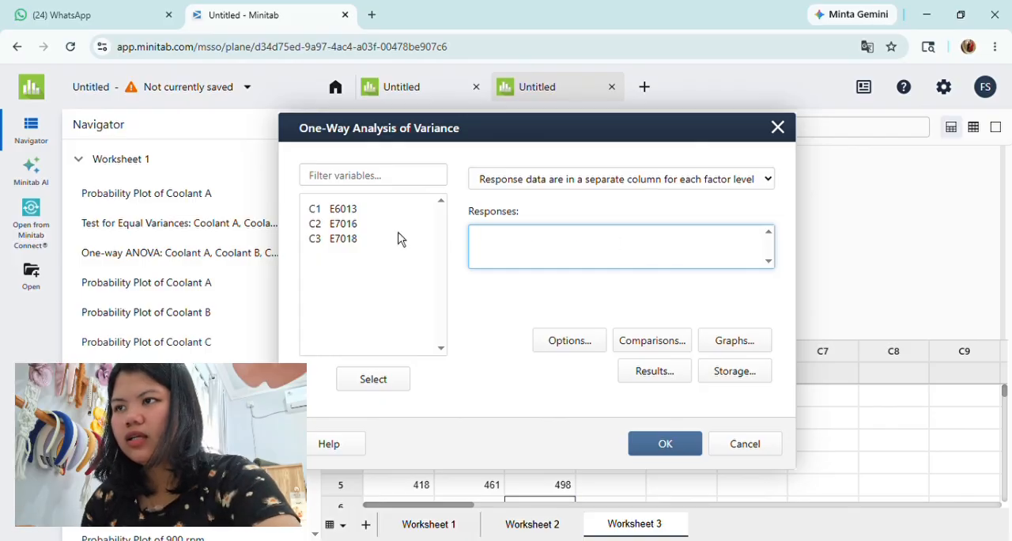
Step: Add E6013, E7016 and E7018 as responses and run the one-way ANOVA
left_click(353, 212)
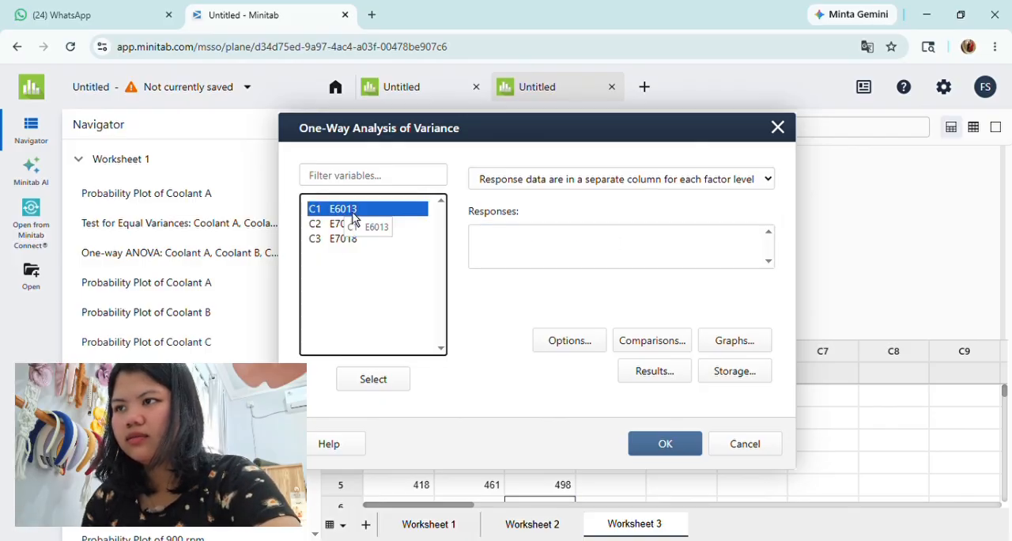
double_click(353, 212)
double_click(349, 226)
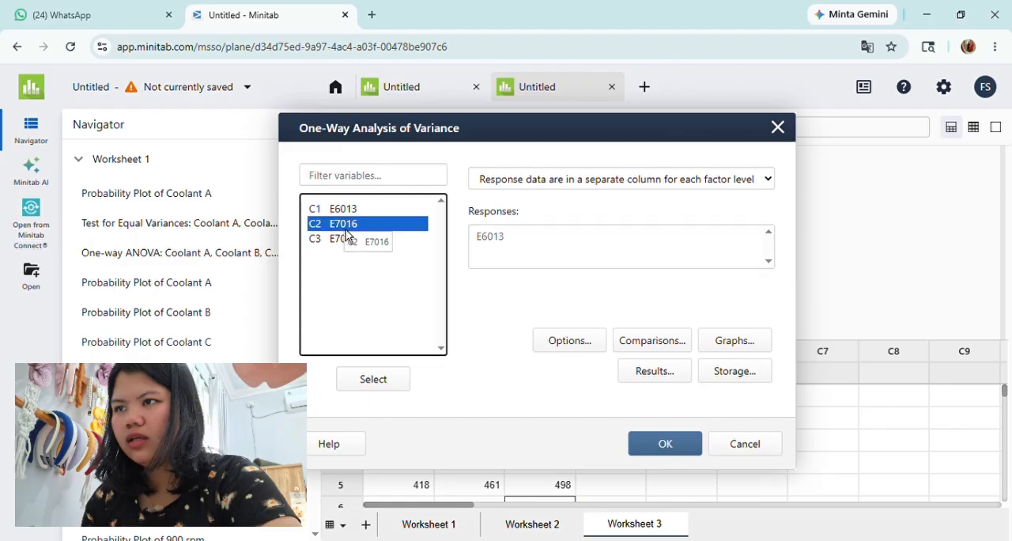
left_click(349, 241)
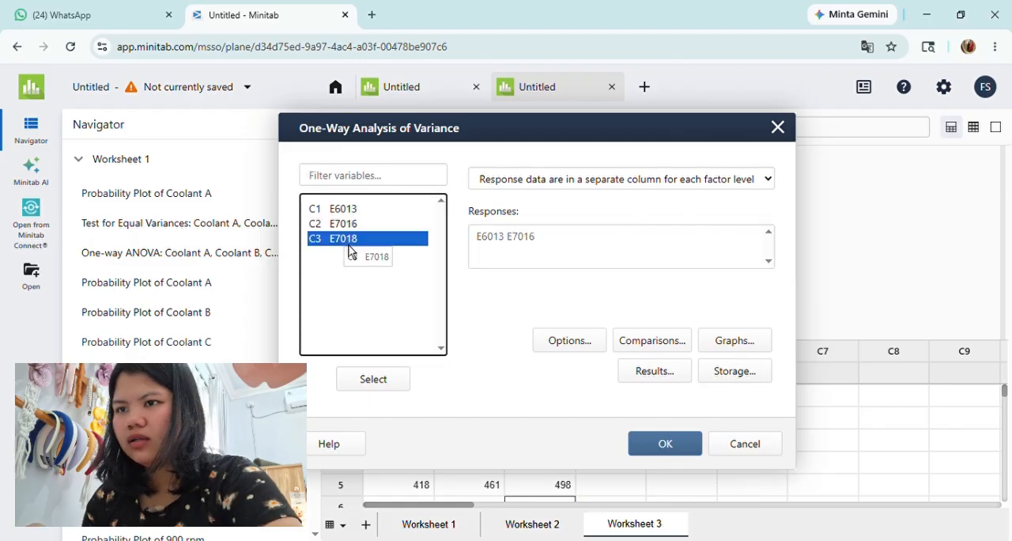
double_click(348, 242)
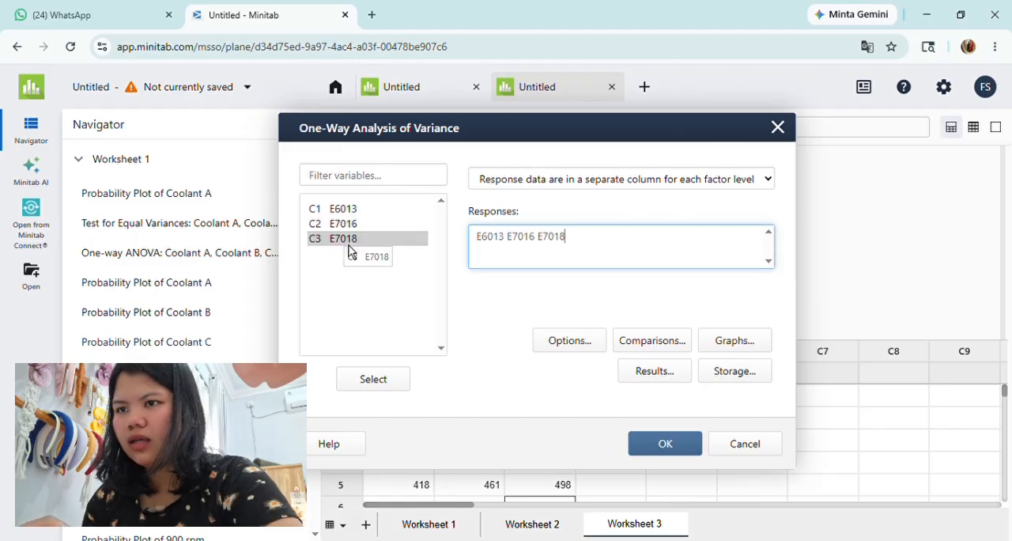
left_click(665, 455)
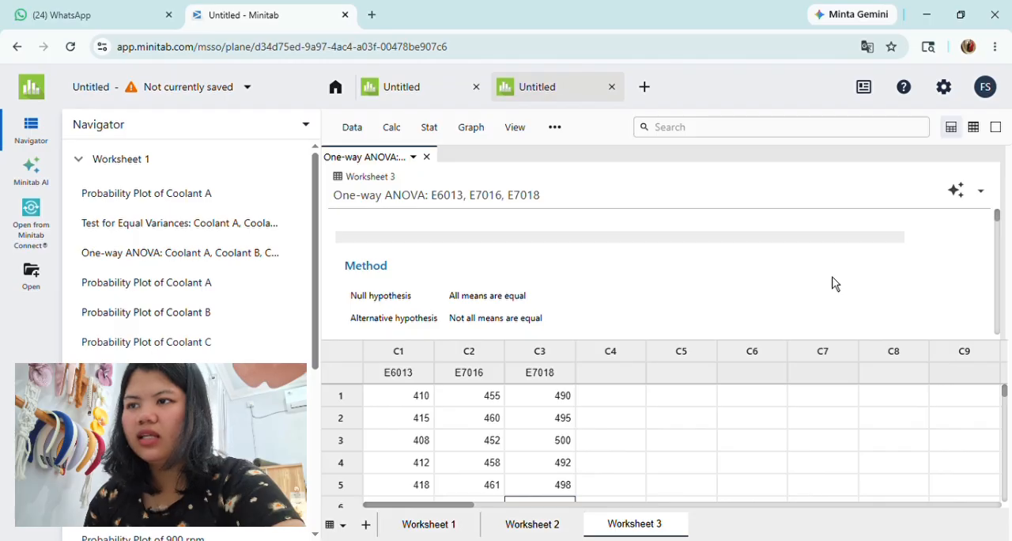
Step: Examine the hypotheses, significance level and Analysis of Variance table in the one-way ANOVA results
scroll(834, 283, "down", 2)
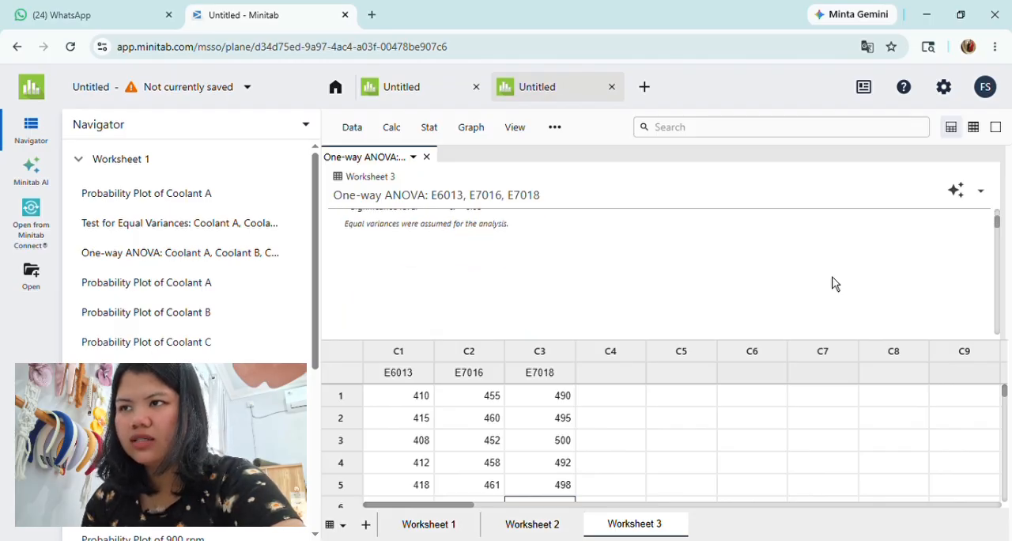
scroll(834, 283, "up", 2)
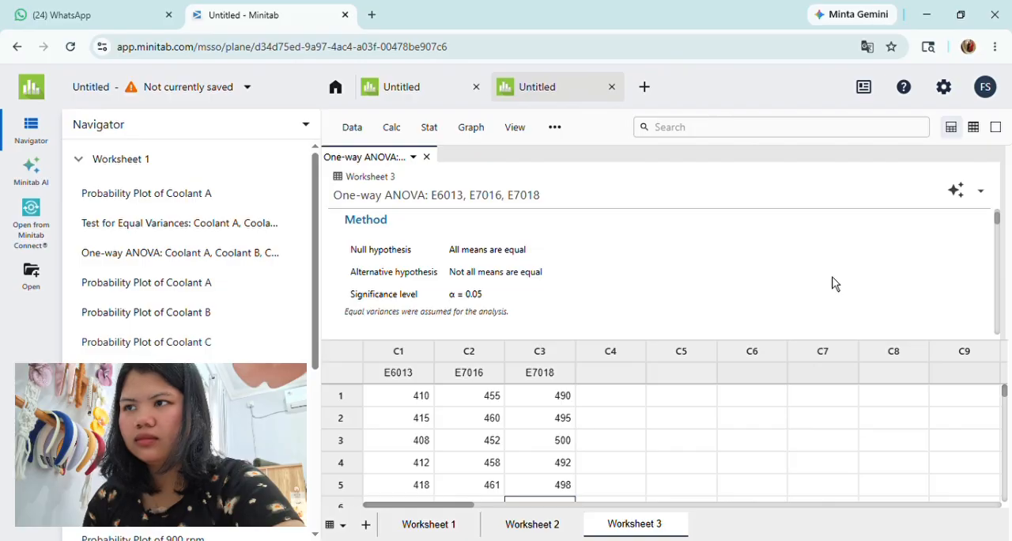
scroll(834, 283, "down", 3)
scroll(833, 283, "down", 2)
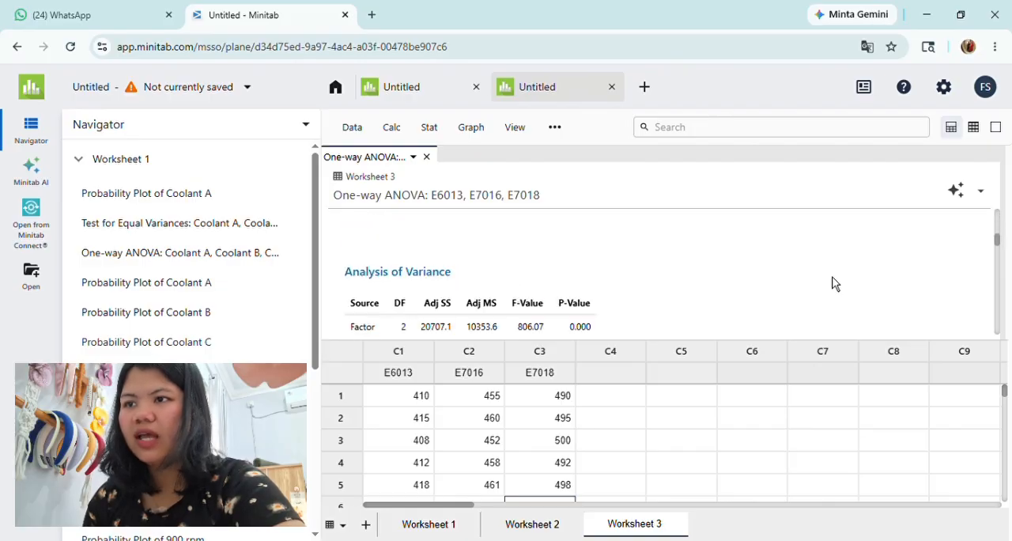
scroll(834, 283, "down", 1)
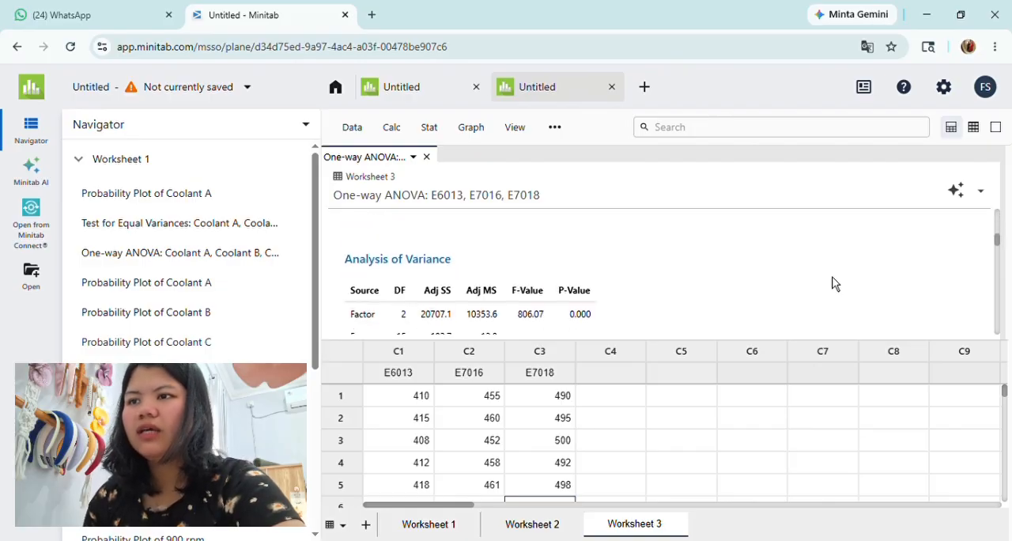